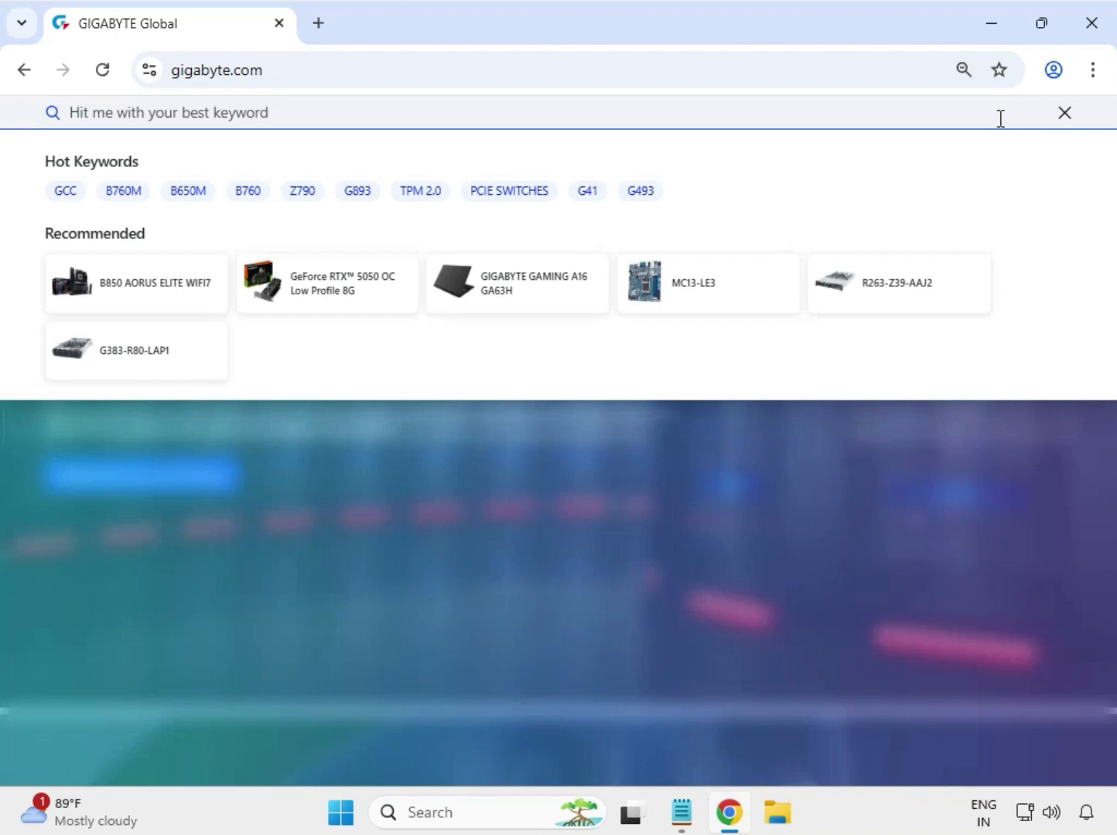
Step: Search gigabyte.com for B760 AORUS ELITE, filter to products, and open the B760 AORUS ELITE (rev. 1.0) page
{"action": "type", "text": "B760 AORUS ELITE"}
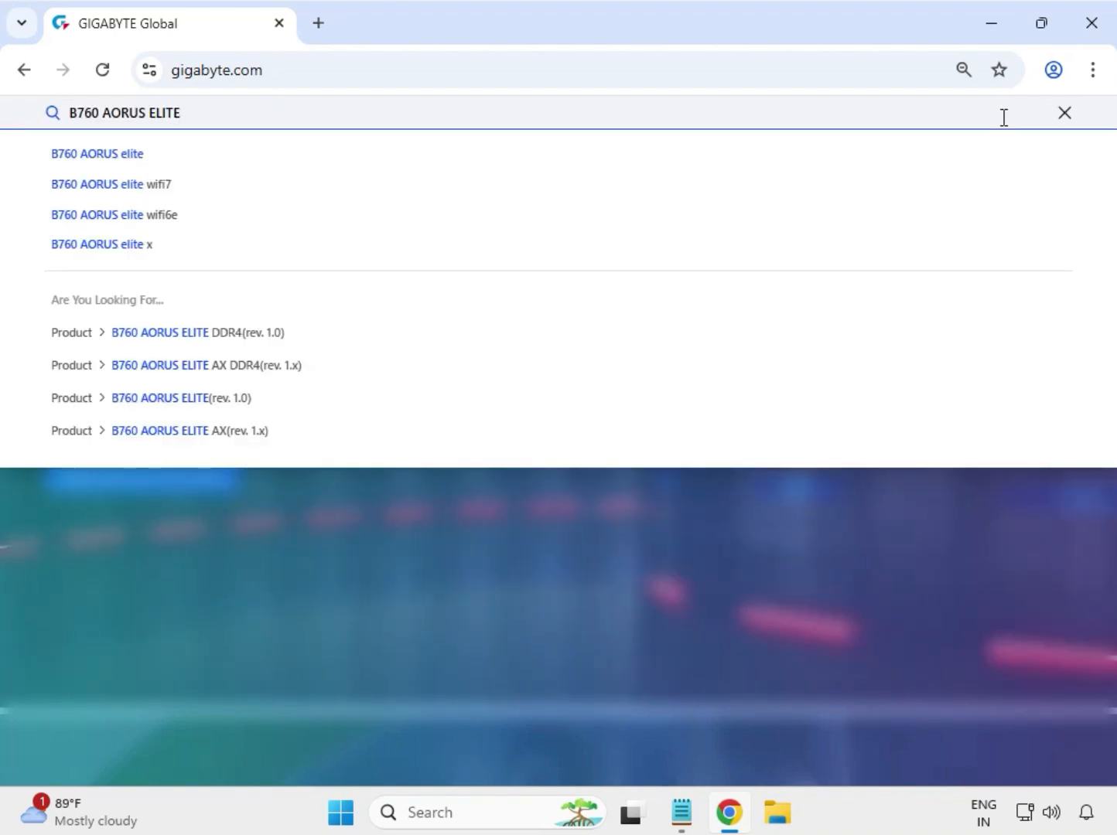
{"action": "key", "text": "Return"}
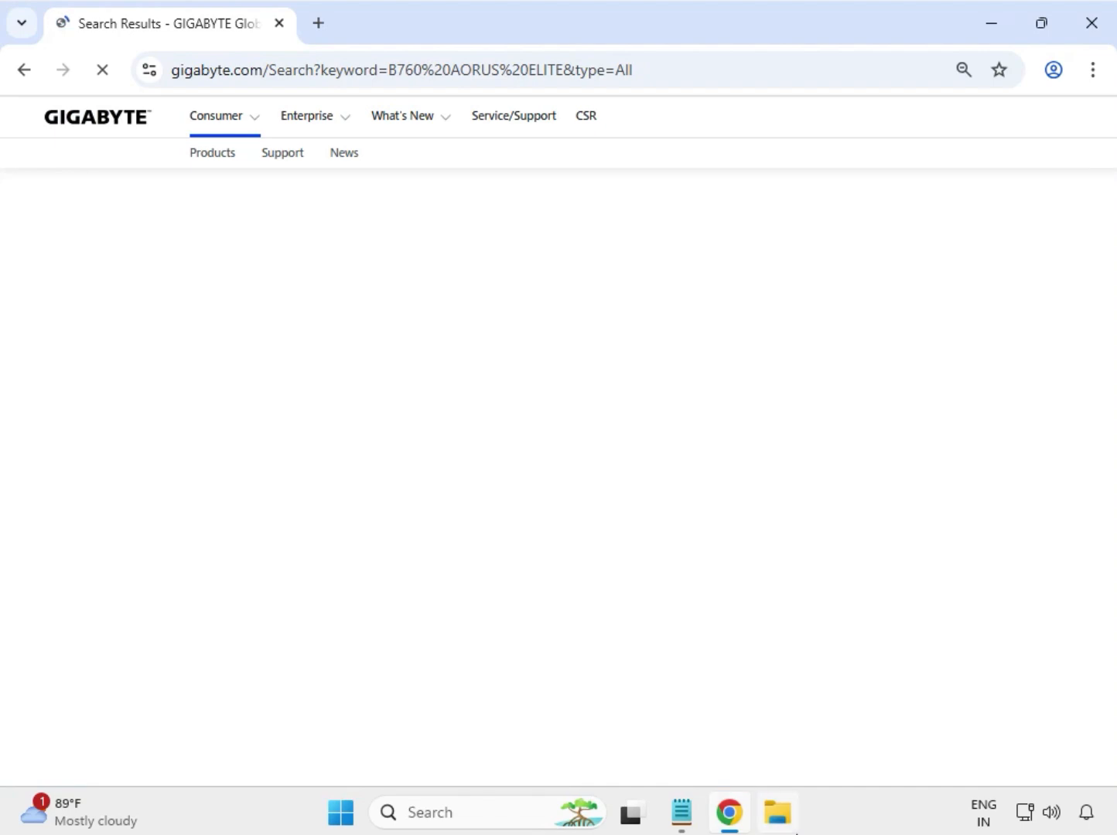
{"action": "left_click", "coordinate": [103, 289]}
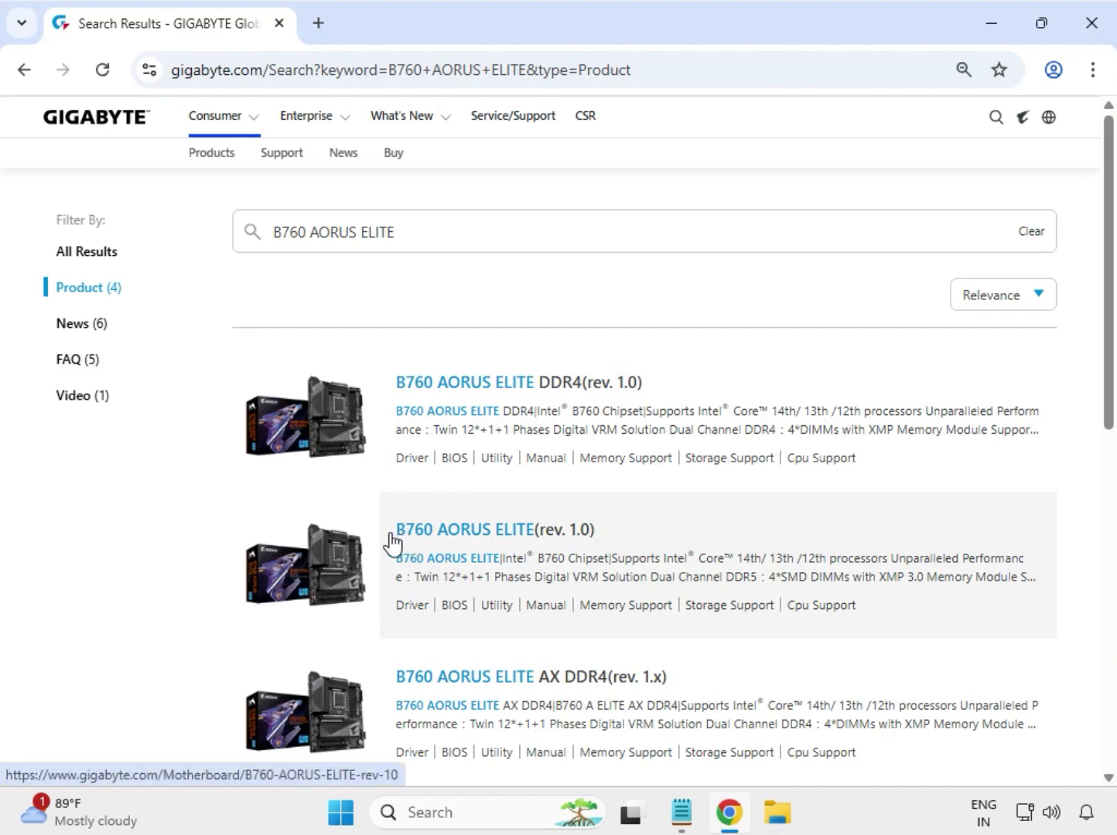
{"action": "left_click", "coordinate": [476, 536]}
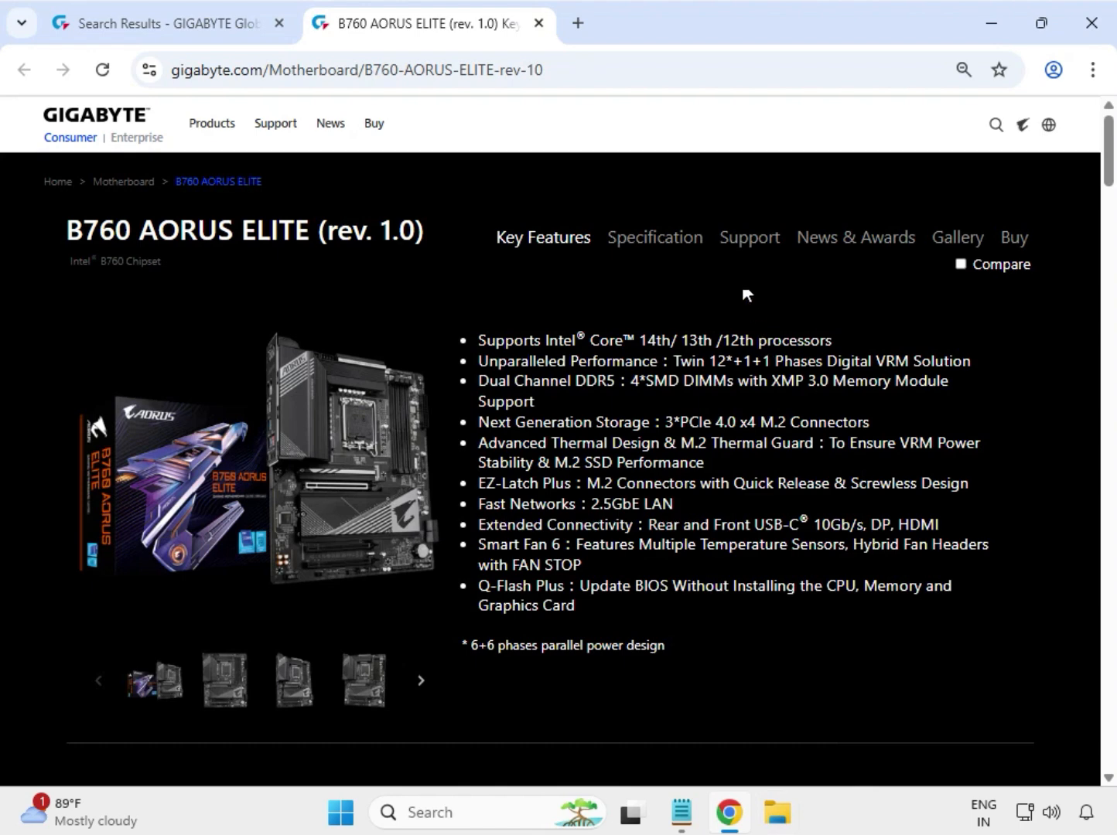
Step: Open the product's Support downloads and set the driver OS filter to Windows 11 64bit
{"action": "left_click", "coordinate": [737, 243]}
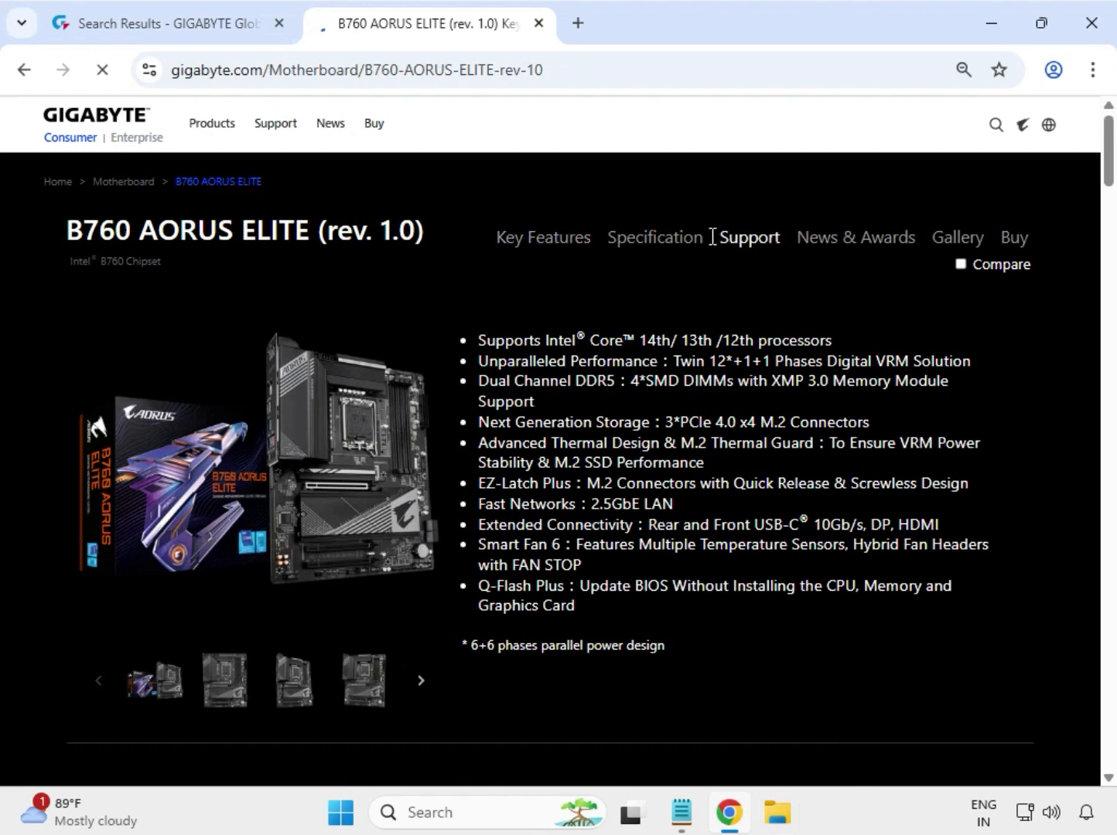
{"action": "left_click_drag", "start_coordinate": [724, 242], "coordinate": [756, 243]}
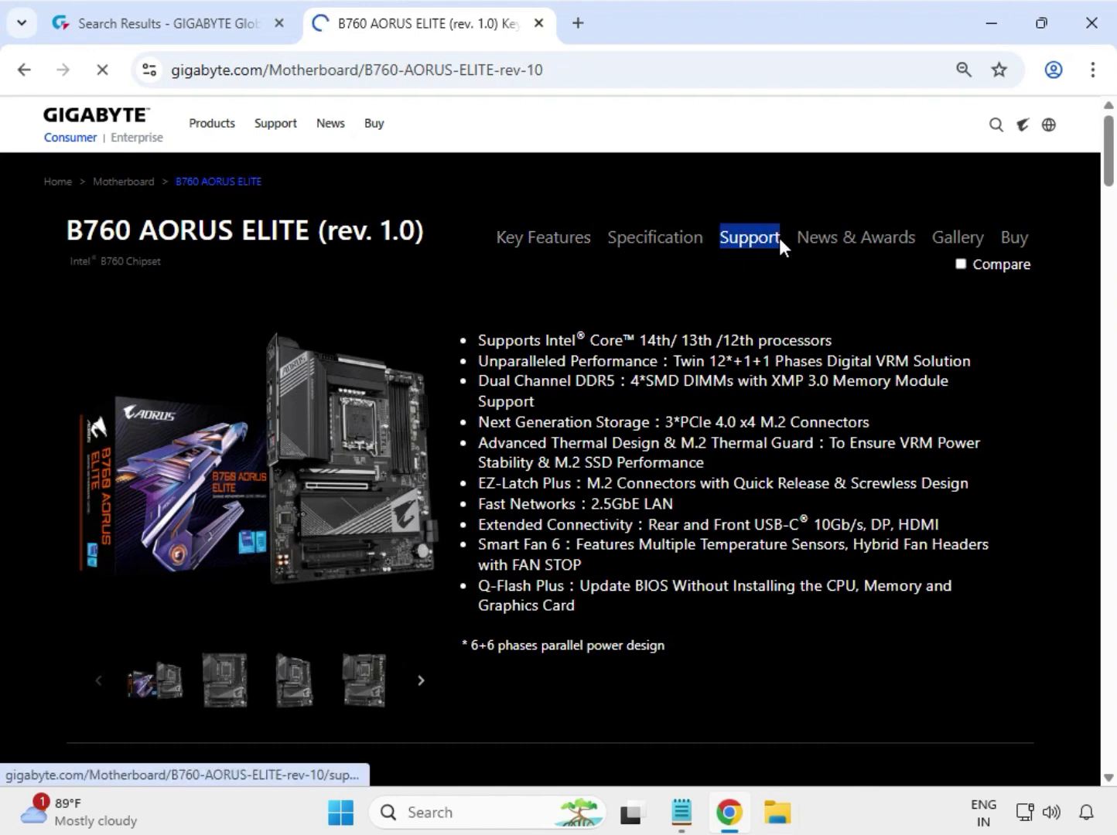
{"action": "left_click", "coordinate": [780, 243]}
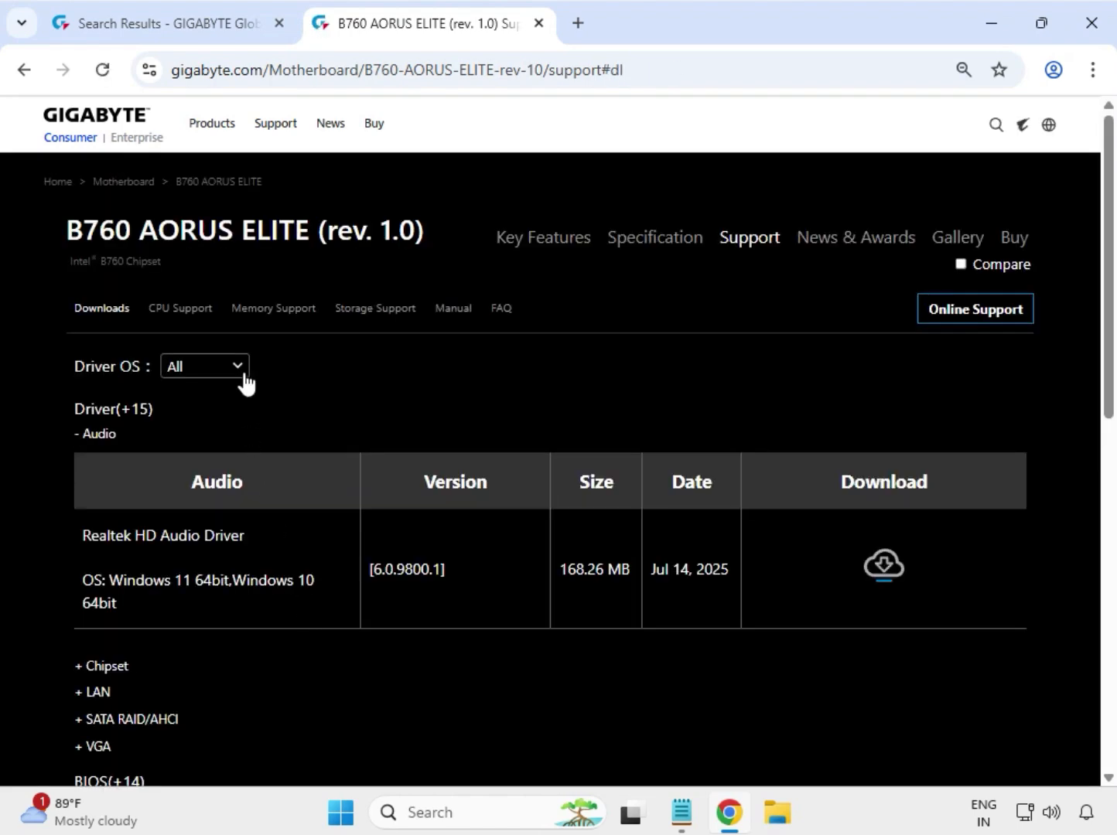
{"action": "left_click", "coordinate": [244, 376]}
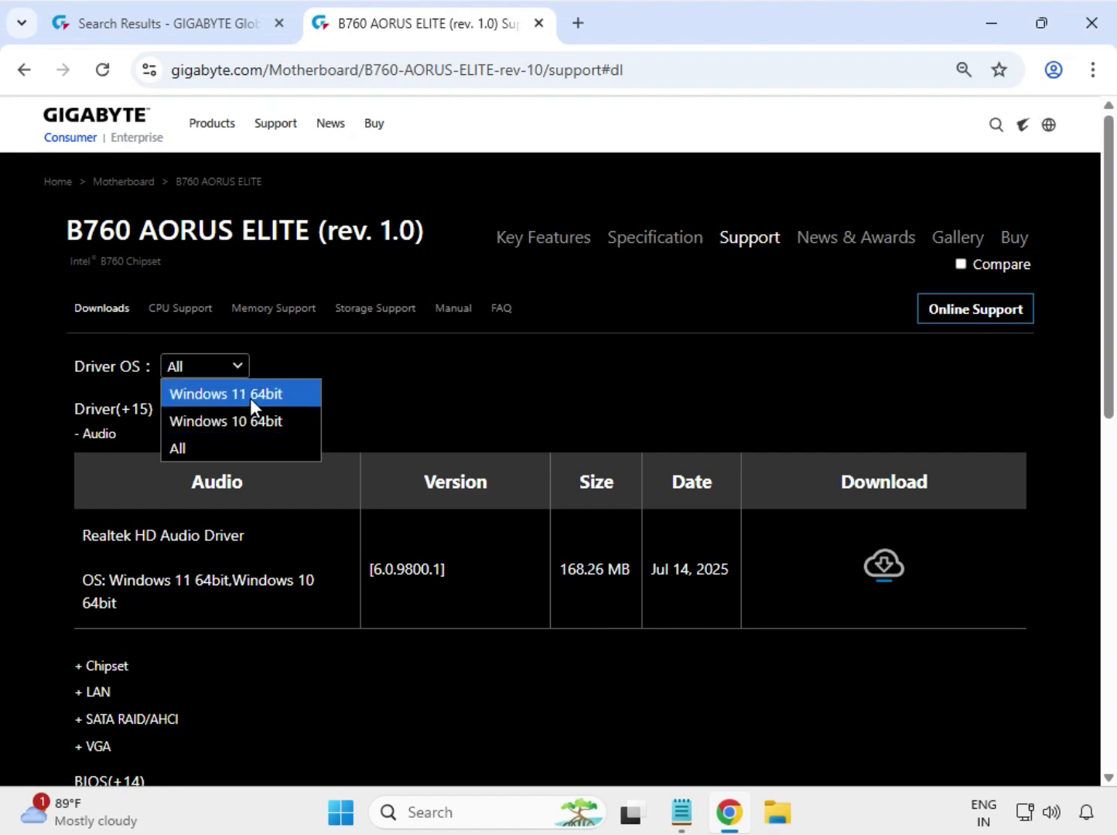
{"action": "left_click", "coordinate": [250, 397]}
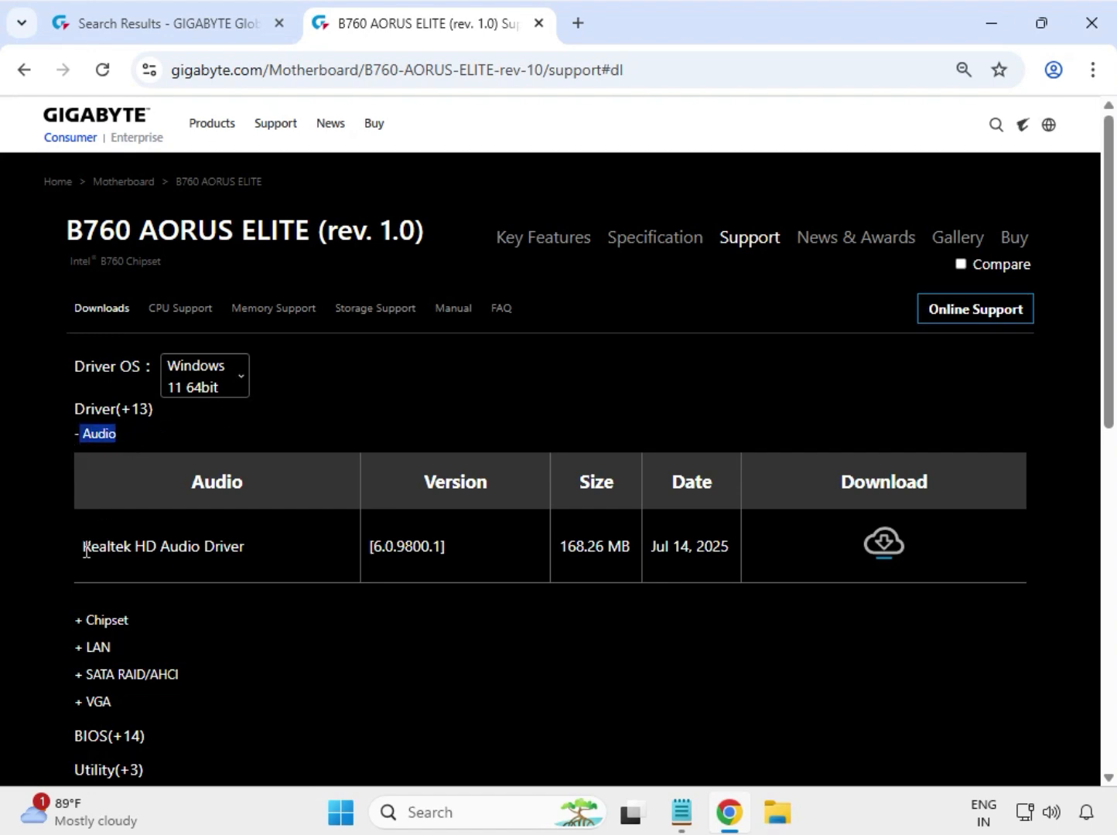
Step: Download the Realtek HD Audio Driver from the Audio drivers list
{"action": "left_click_drag", "start_coordinate": [85, 551], "coordinate": [240, 551]}
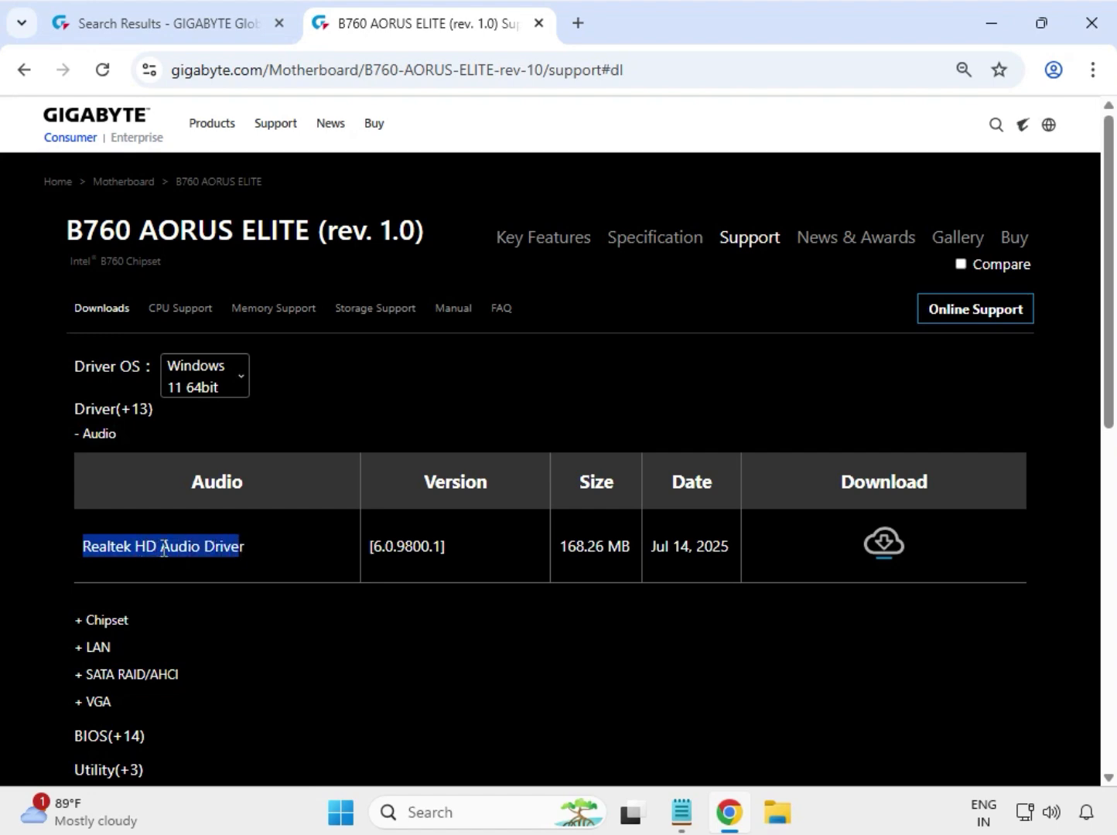
{"action": "left_click_drag", "start_coordinate": [137, 547], "coordinate": [850, 565]}
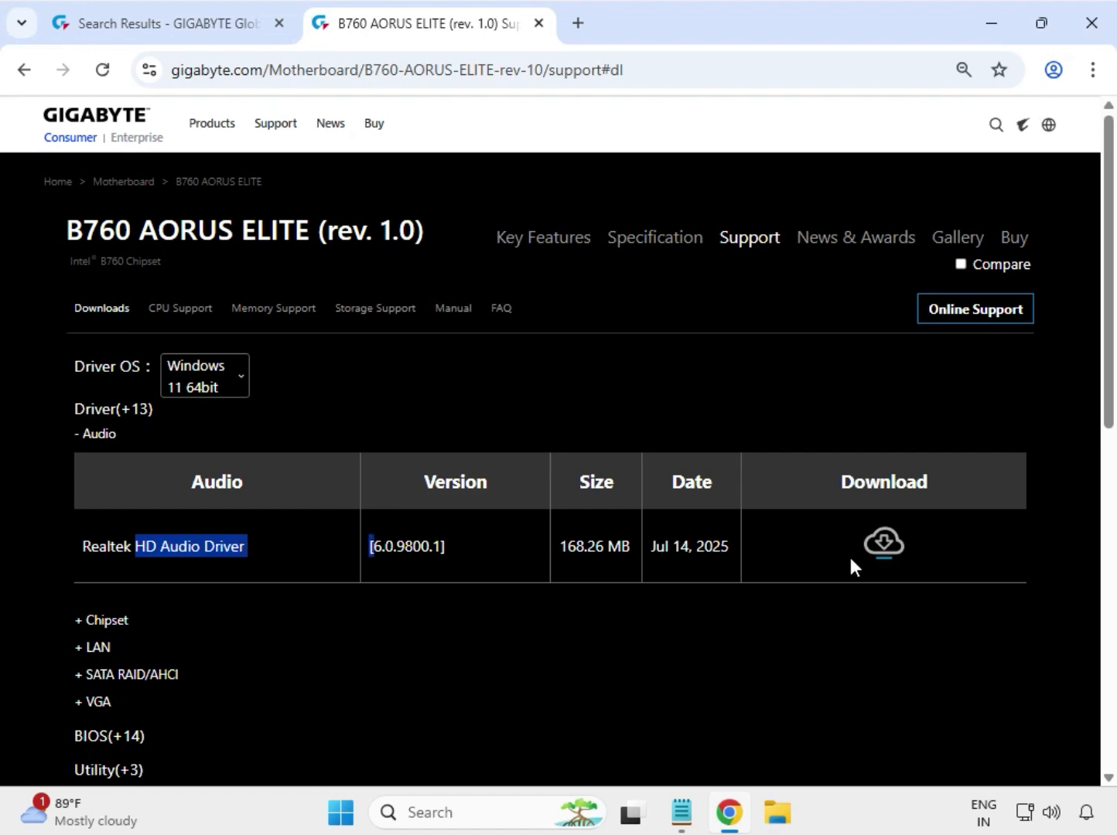
{"action": "left_click", "coordinate": [887, 545]}
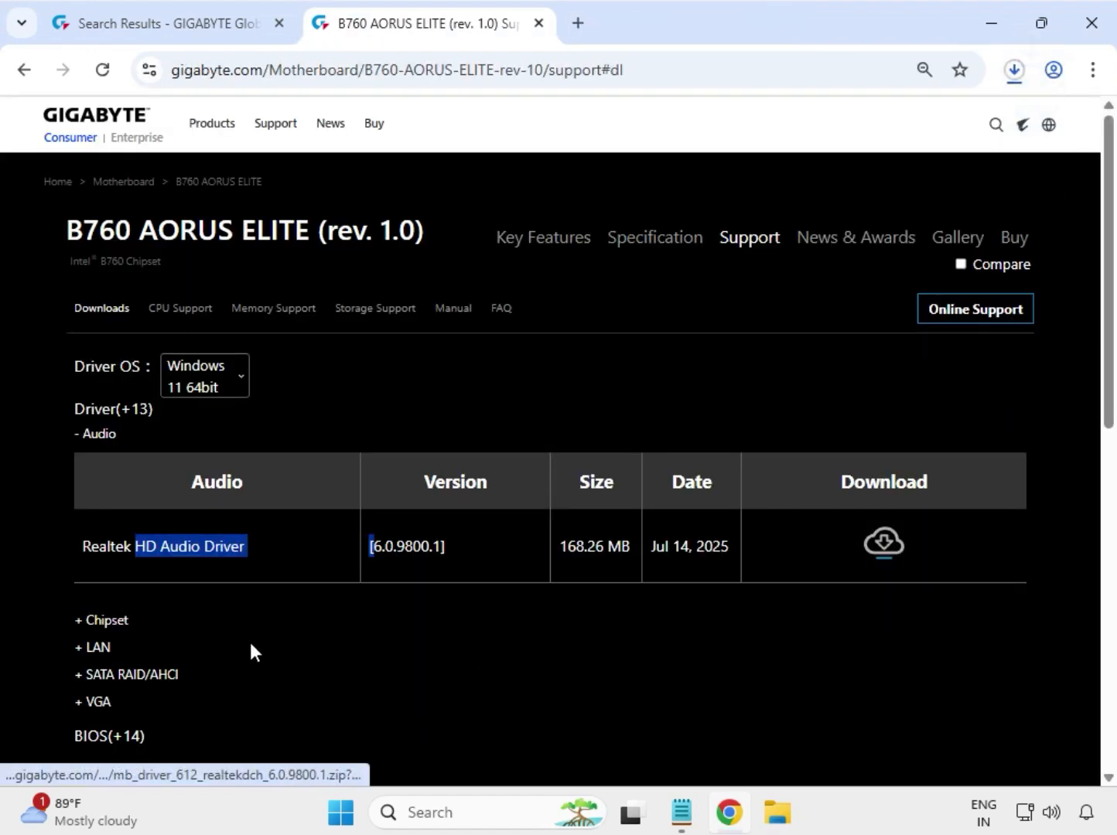
Step: Expand the Chipset drivers and download the Intel Serial I/O driver and Intel Management Engine Firmware
{"action": "left_click_drag", "start_coordinate": [151, 621], "coordinate": [78, 620]}
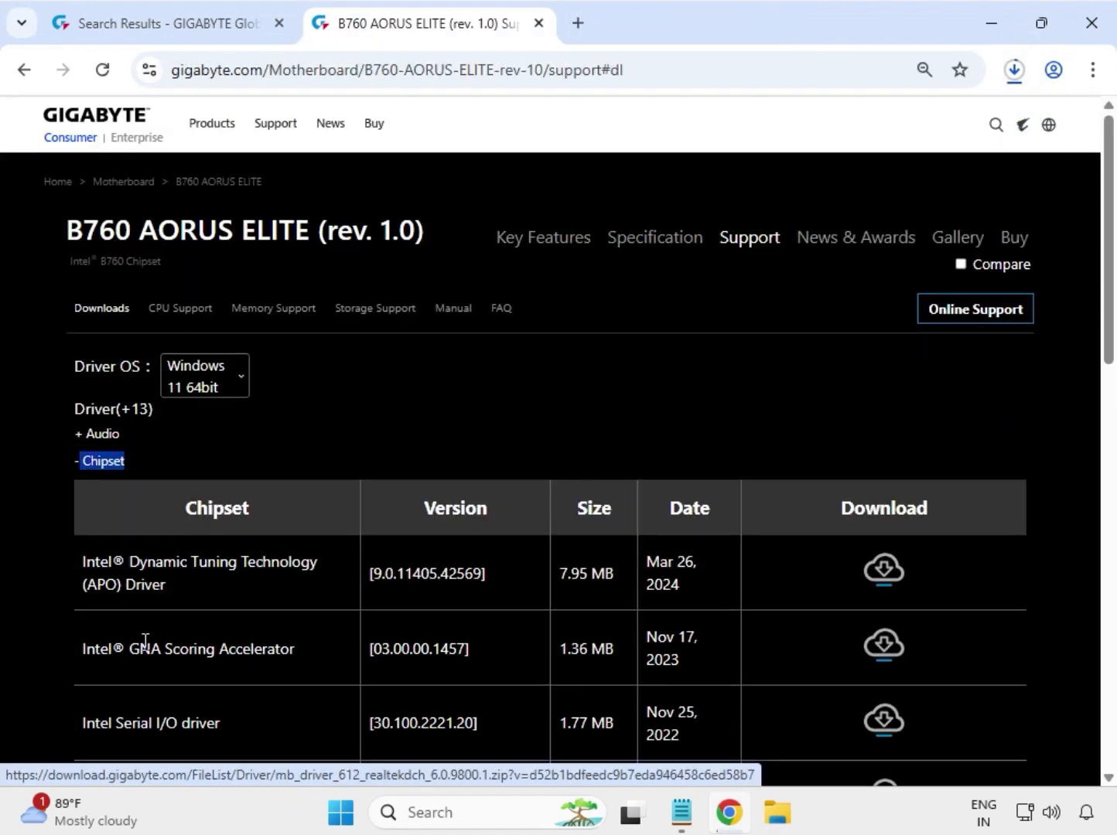
{"action": "scroll", "coordinate": [232, 673], "scroll_direction": "down", "scroll_amount": 1}
{"action": "scroll", "coordinate": [147, 642], "scroll_direction": "down", "scroll_amount": 2}
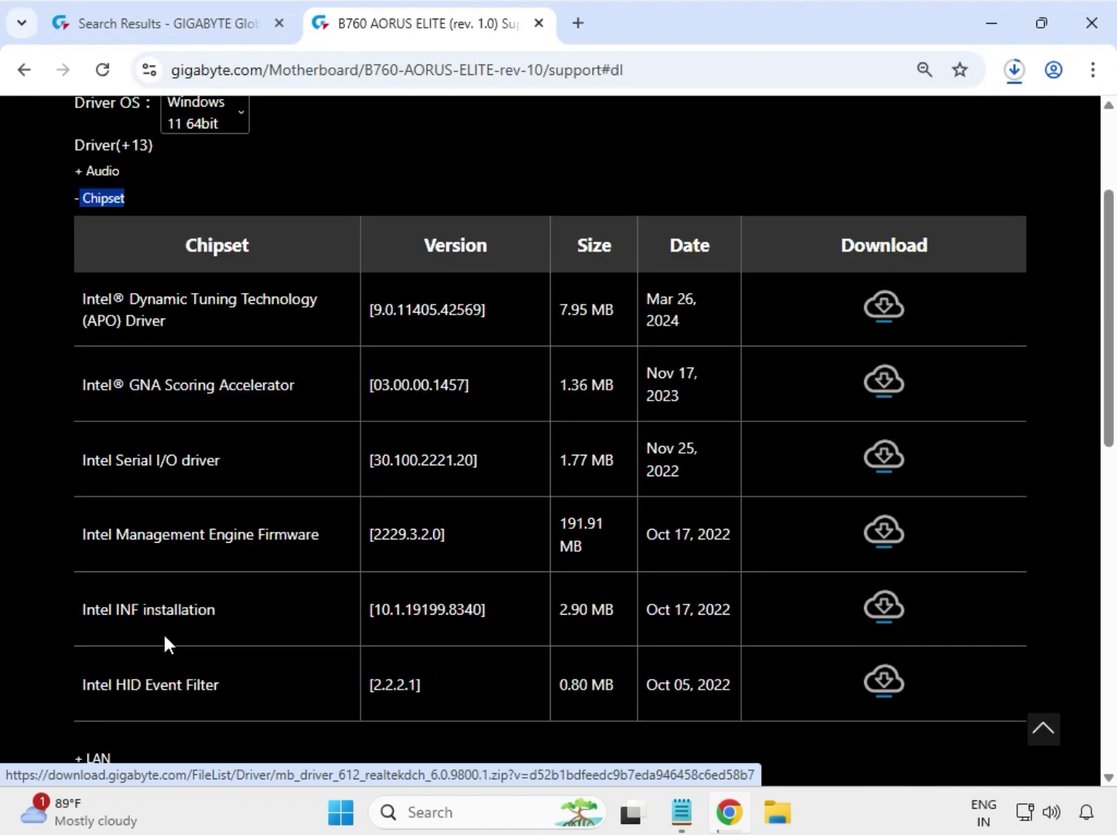
{"action": "left_click_drag", "start_coordinate": [95, 446], "coordinate": [229, 450]}
{"action": "left_click_drag", "start_coordinate": [94, 518], "coordinate": [322, 528]}
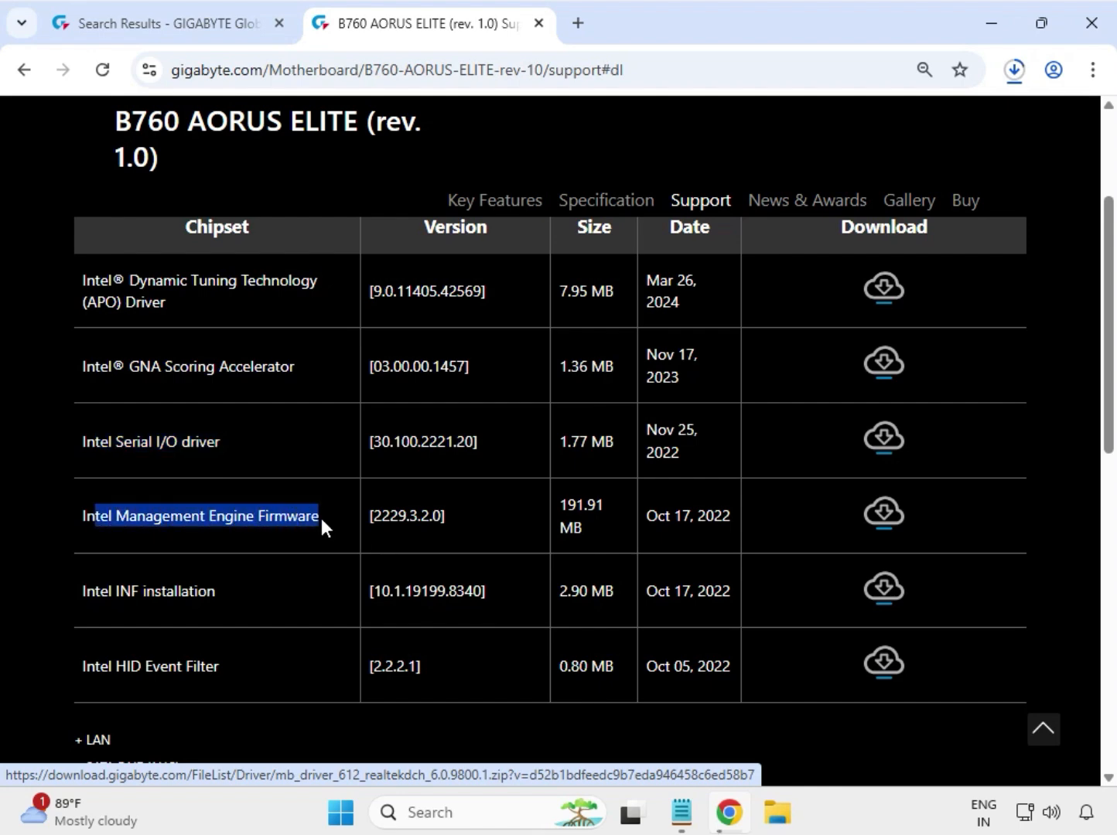
{"action": "left_click", "coordinate": [893, 433]}
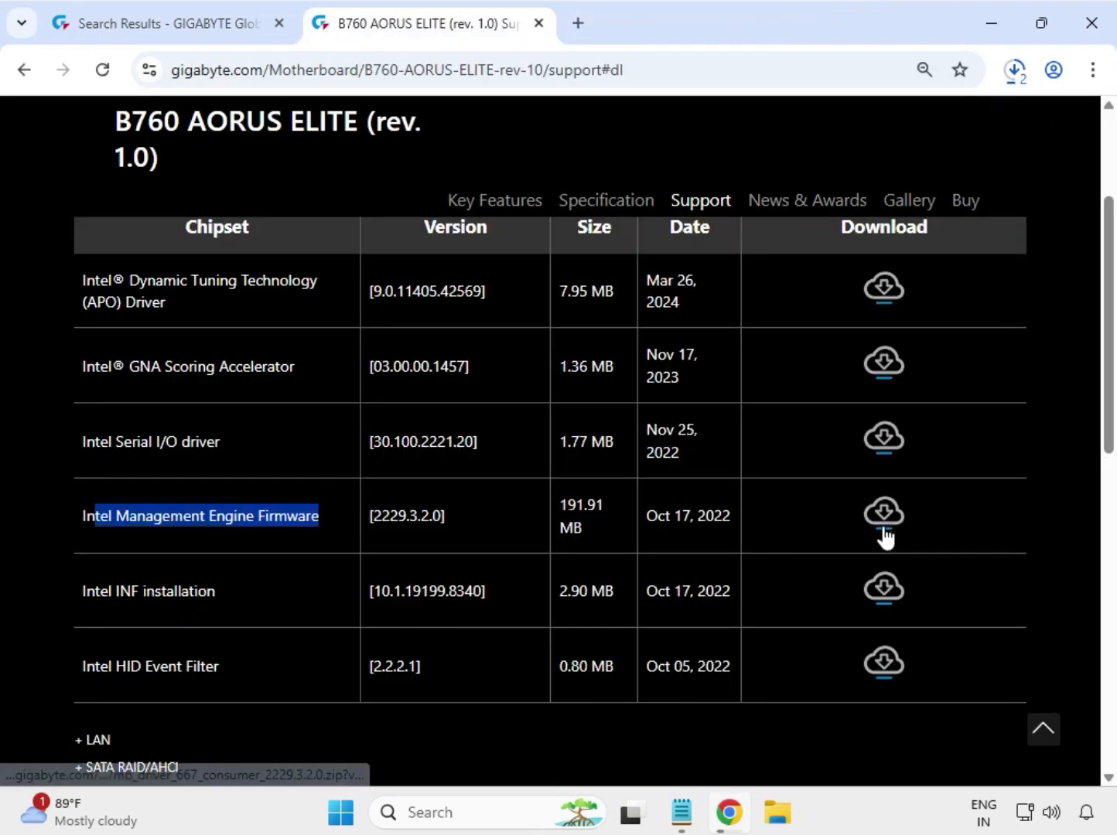
{"action": "left_click", "coordinate": [882, 517]}
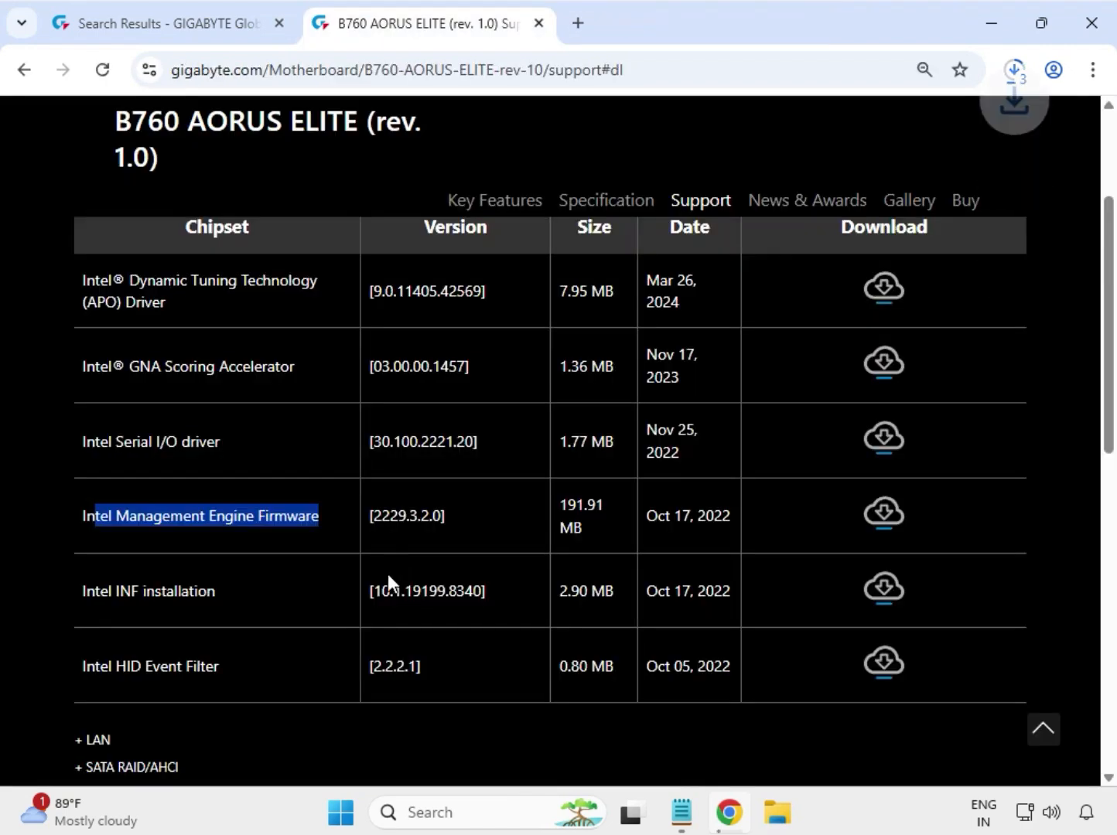
Step: Expand the LAN drivers and download the Realtek LAN Driver version 11.24.0318.2025
{"action": "scroll", "coordinate": [383, 583], "scroll_direction": "down", "scroll_amount": 3}
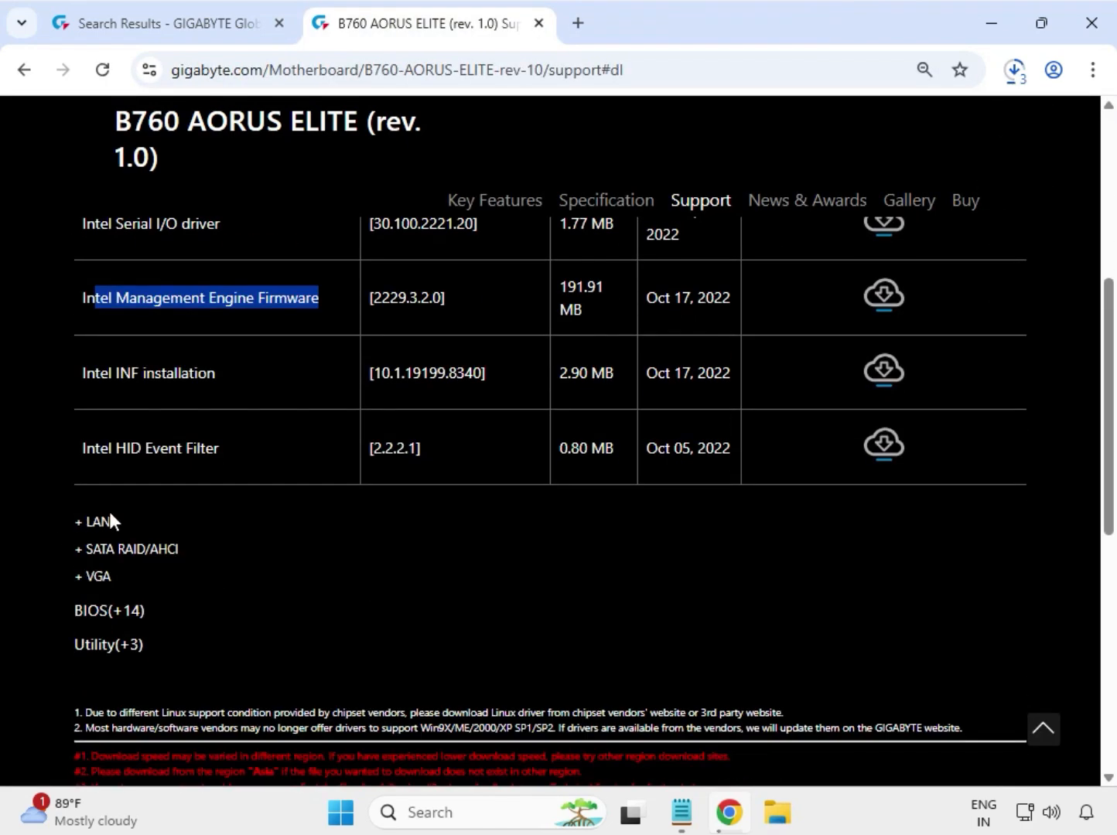
{"action": "double_click", "coordinate": [104, 520]}
{"action": "scroll", "coordinate": [105, 522], "scroll_direction": "down", "scroll_amount": 2}
{"action": "scroll", "coordinate": [113, 517], "scroll_direction": "up", "scroll_amount": 3}
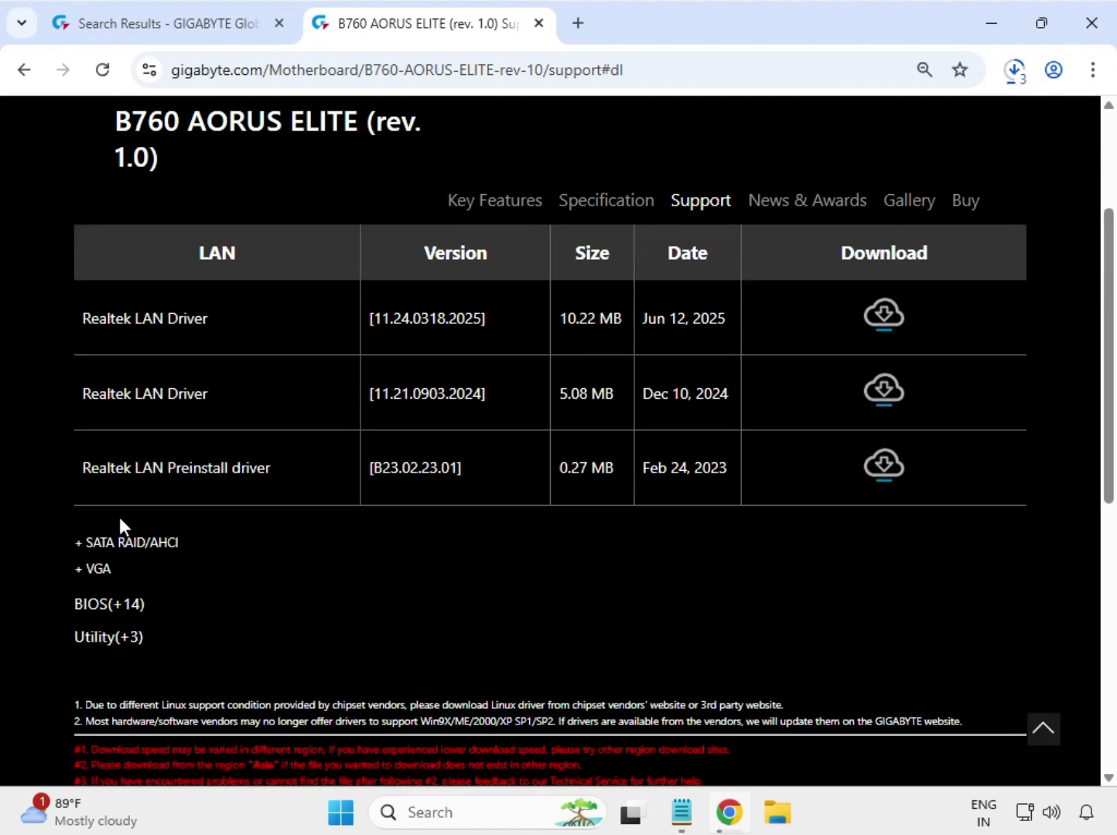
{"action": "scroll", "coordinate": [93, 356], "scroll_direction": "up", "scroll_amount": 2}
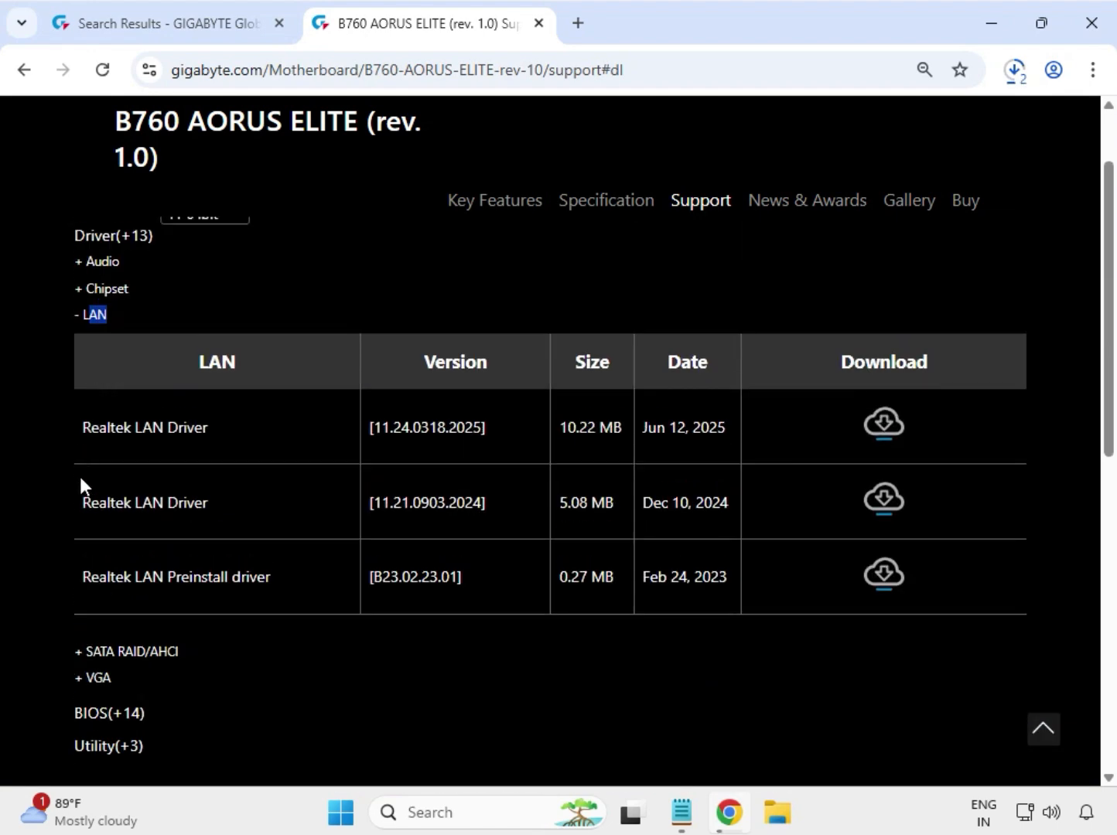
{"action": "left_click_drag", "start_coordinate": [82, 430], "coordinate": [885, 433]}
{"action": "left_click", "coordinate": [885, 433]}
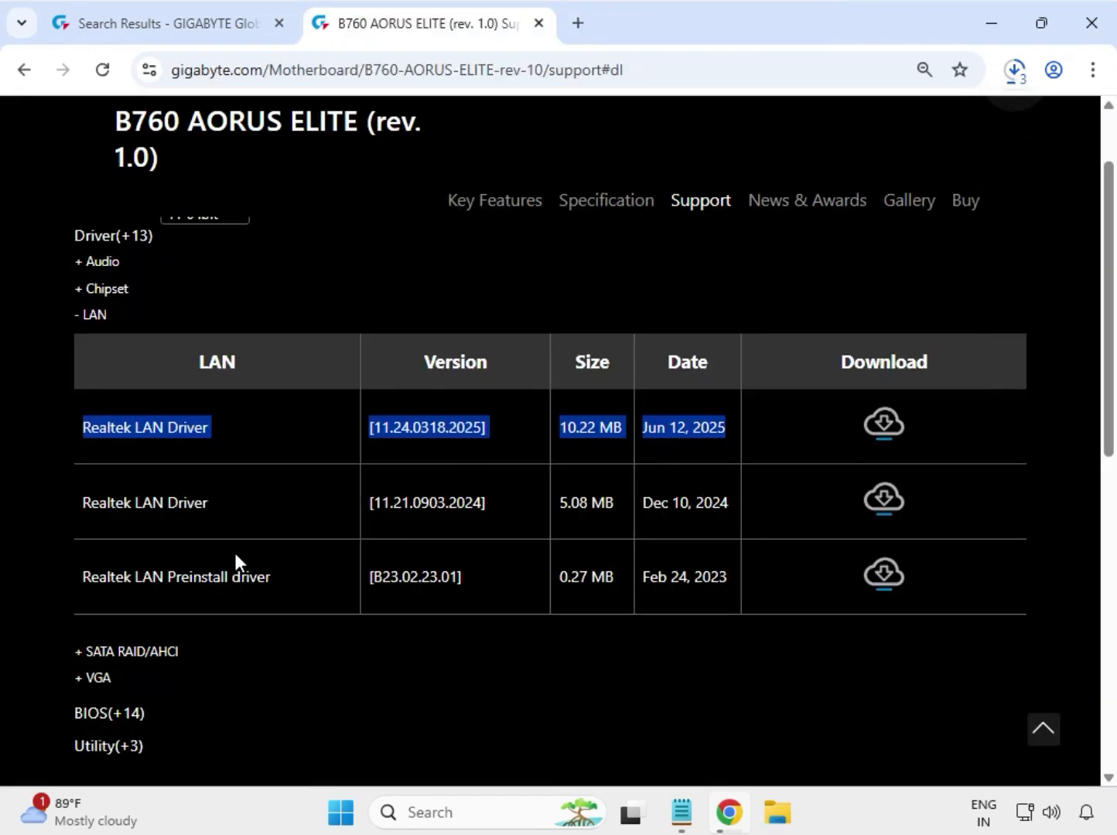
Step: Expand the VGA drivers and download the Intel Graphic Driver
{"action": "left_click_drag", "start_coordinate": [116, 678], "coordinate": [76, 685]}
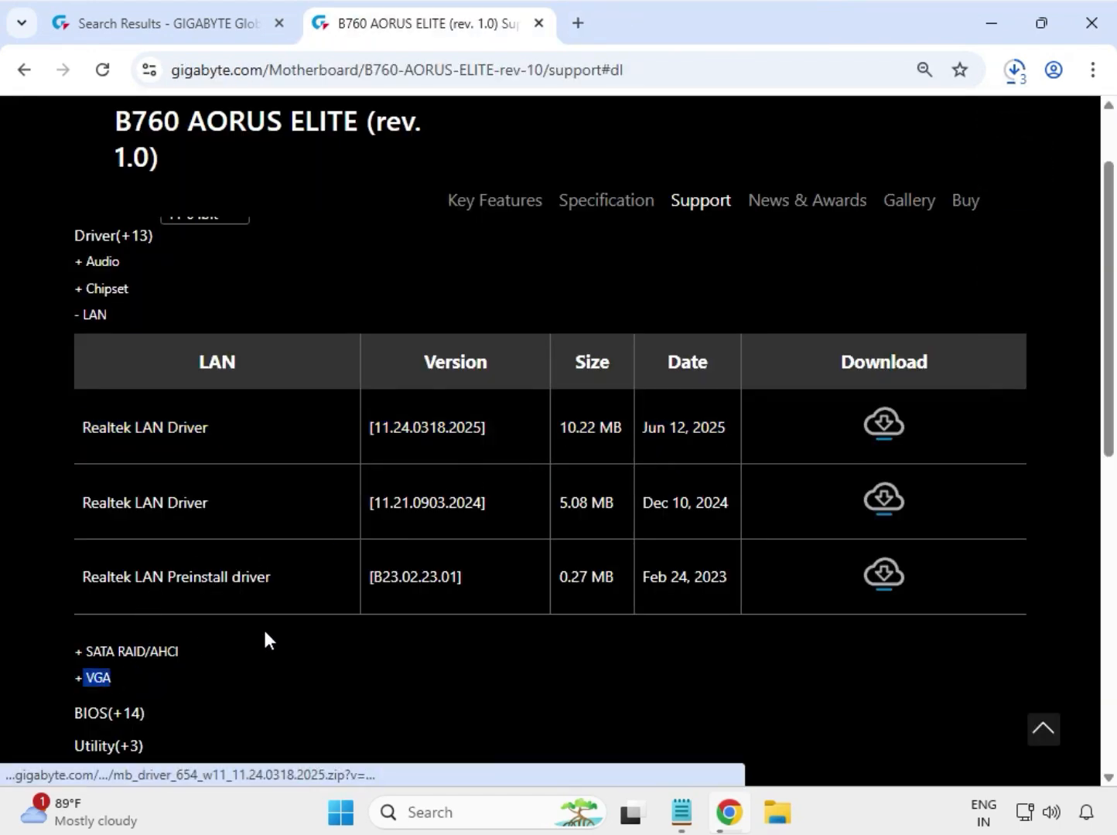
{"action": "left_click", "coordinate": [185, 675]}
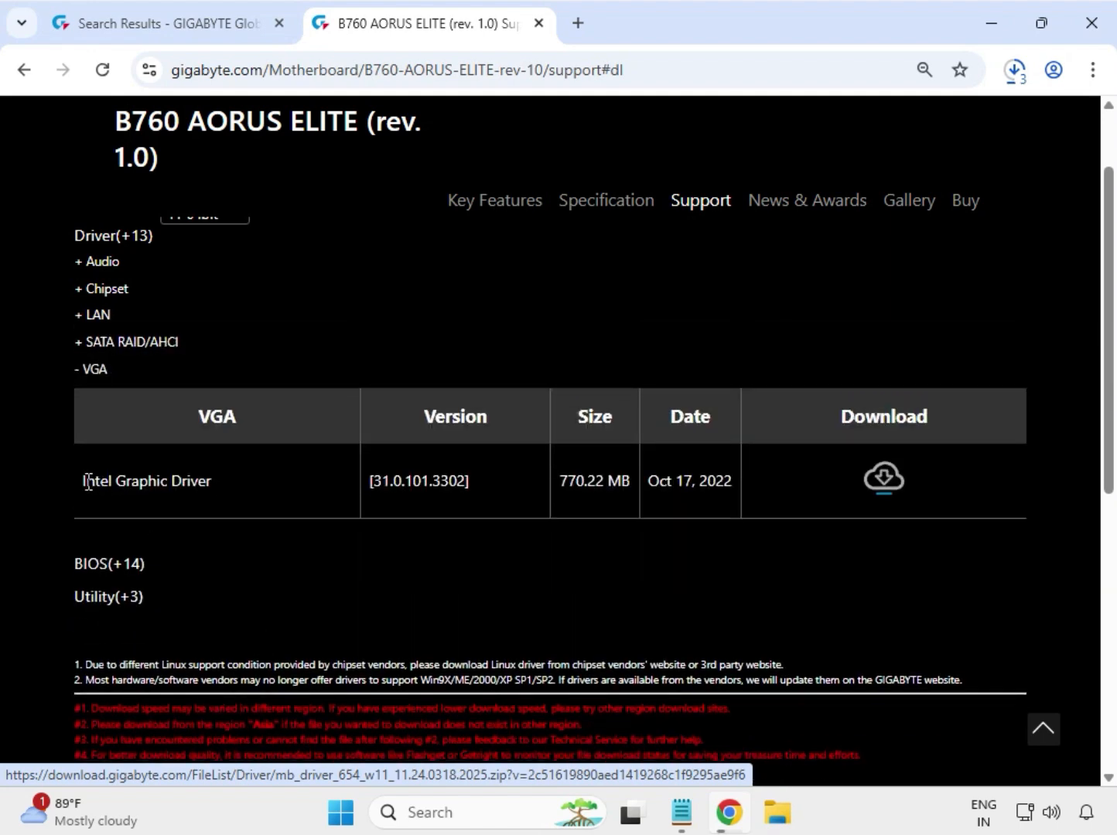
{"action": "left_click_drag", "start_coordinate": [87, 481], "coordinate": [376, 495]}
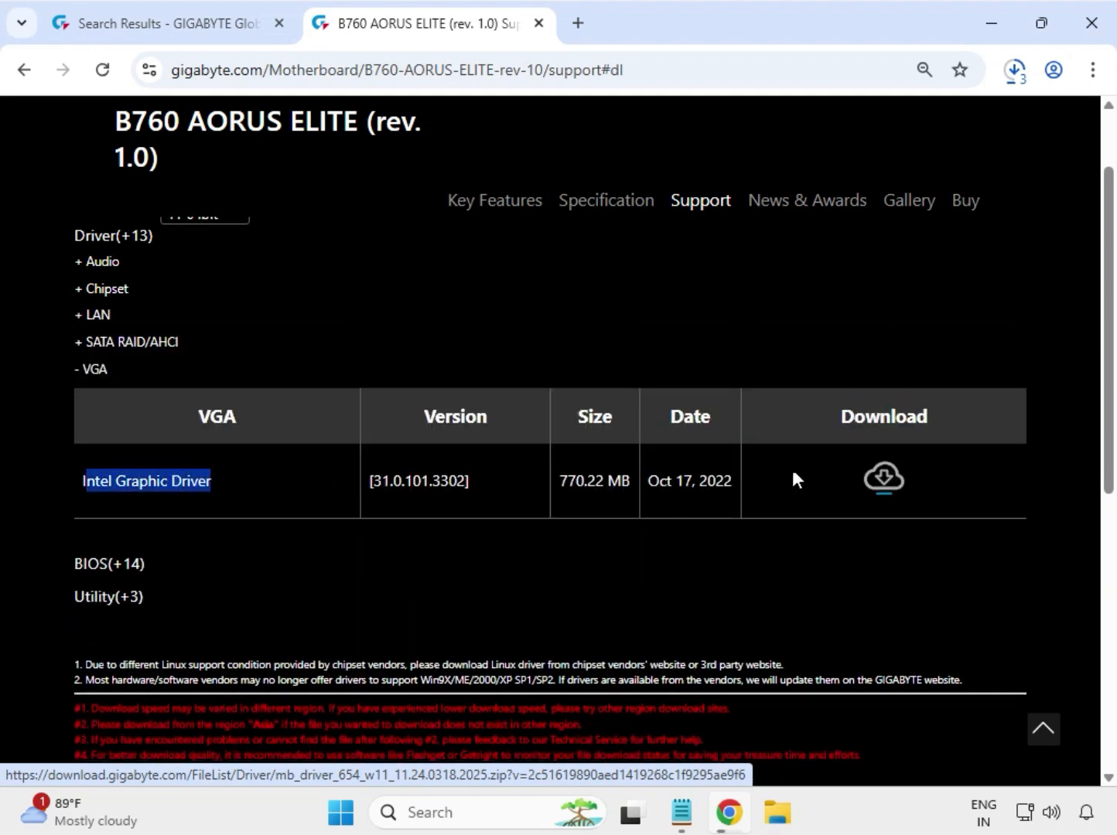
{"action": "left_click", "coordinate": [885, 486]}
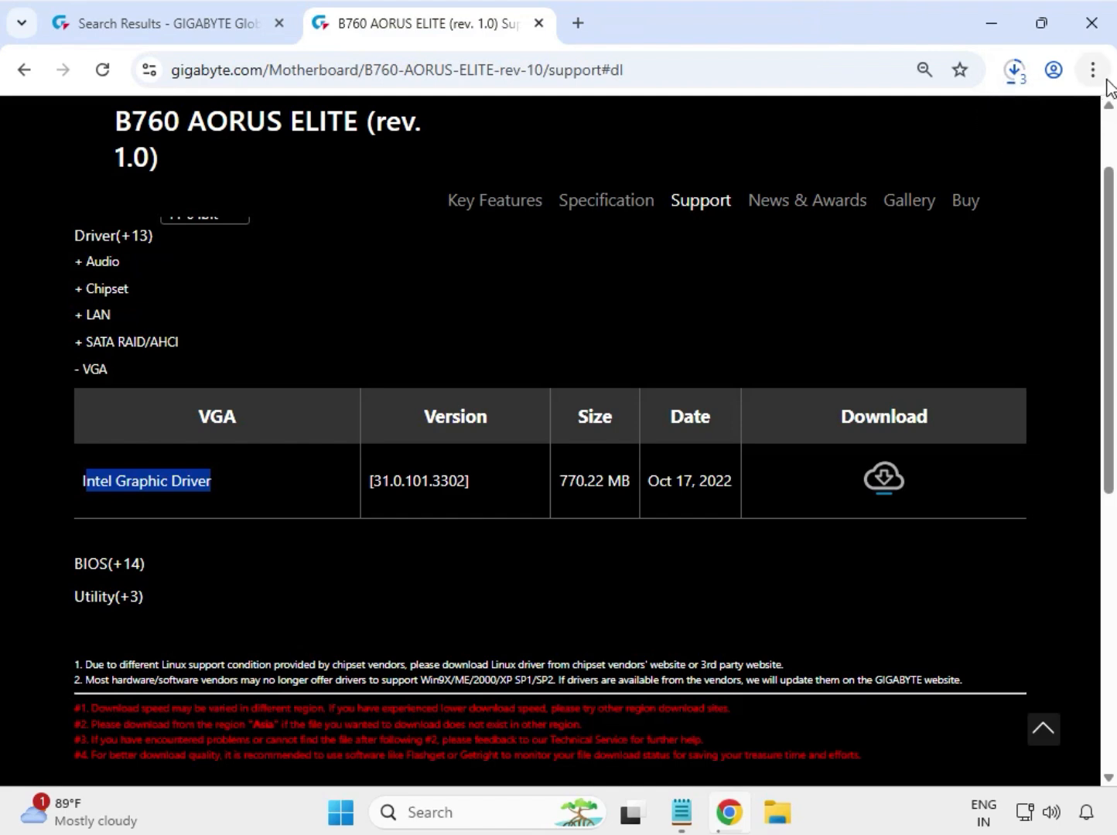
Step: Open the browser's download history and show the Realtek LAN driver zip in its folder
{"action": "left_click", "coordinate": [1093, 71]}
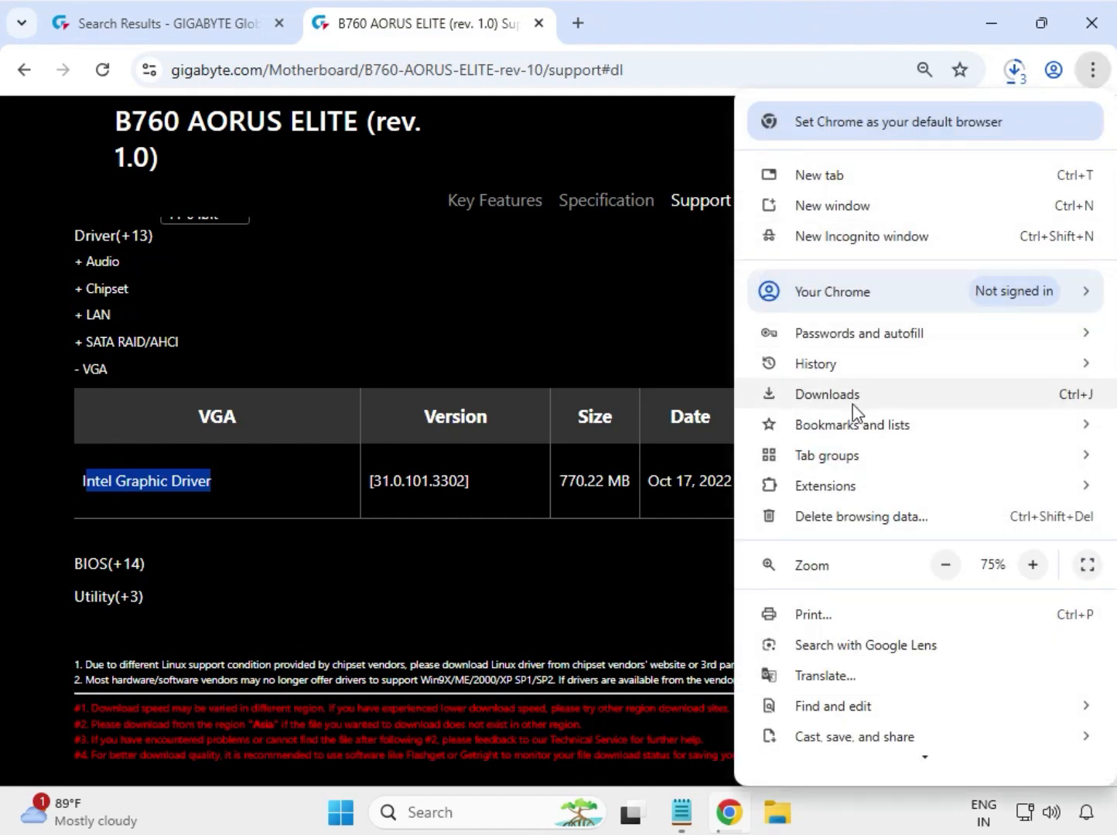
{"action": "left_click", "coordinate": [824, 400]}
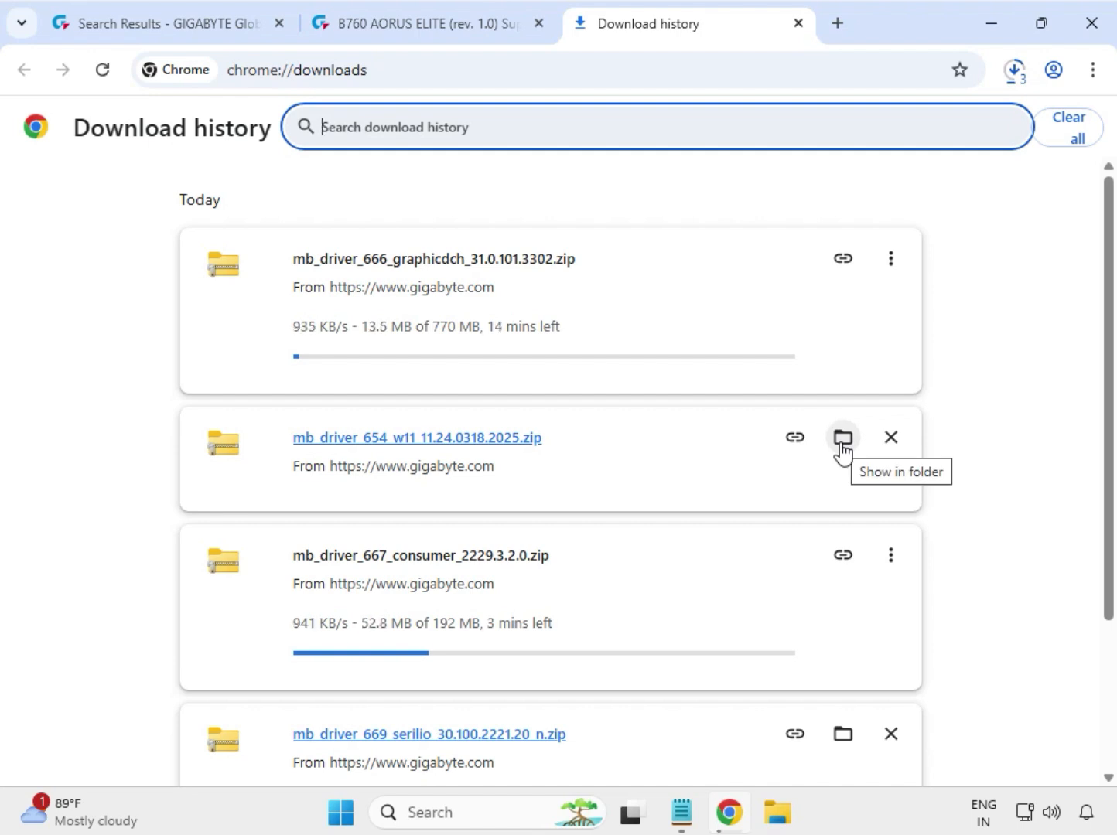
{"action": "left_click", "coordinate": [841, 447]}
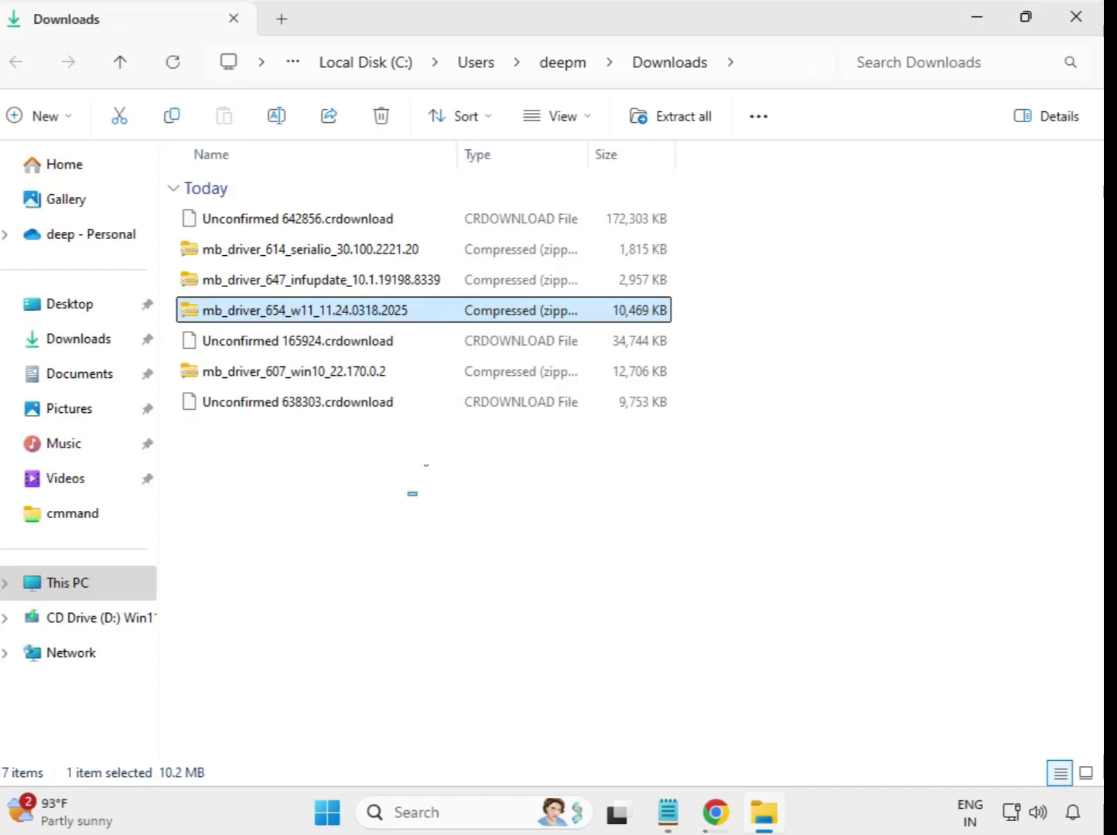
{"action": "left_click_drag", "start_coordinate": [412, 493], "coordinate": [381, 222]}
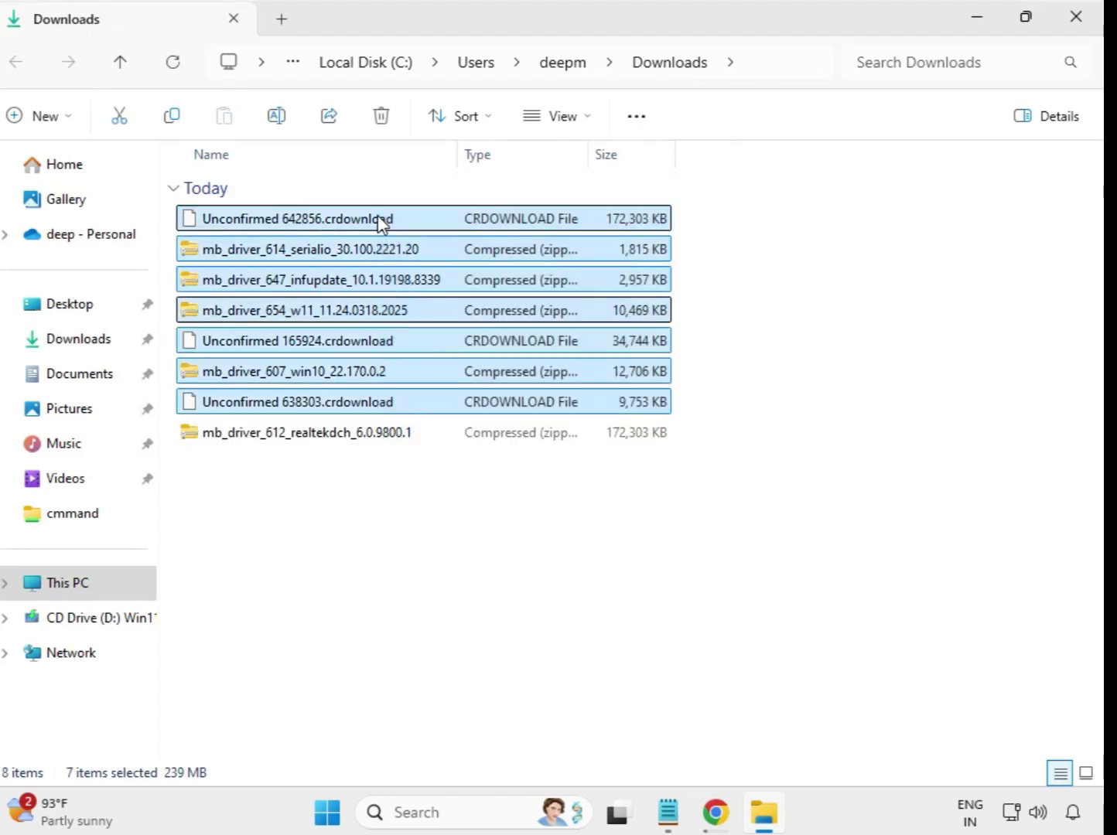
{"action": "left_click", "coordinate": [601, 518]}
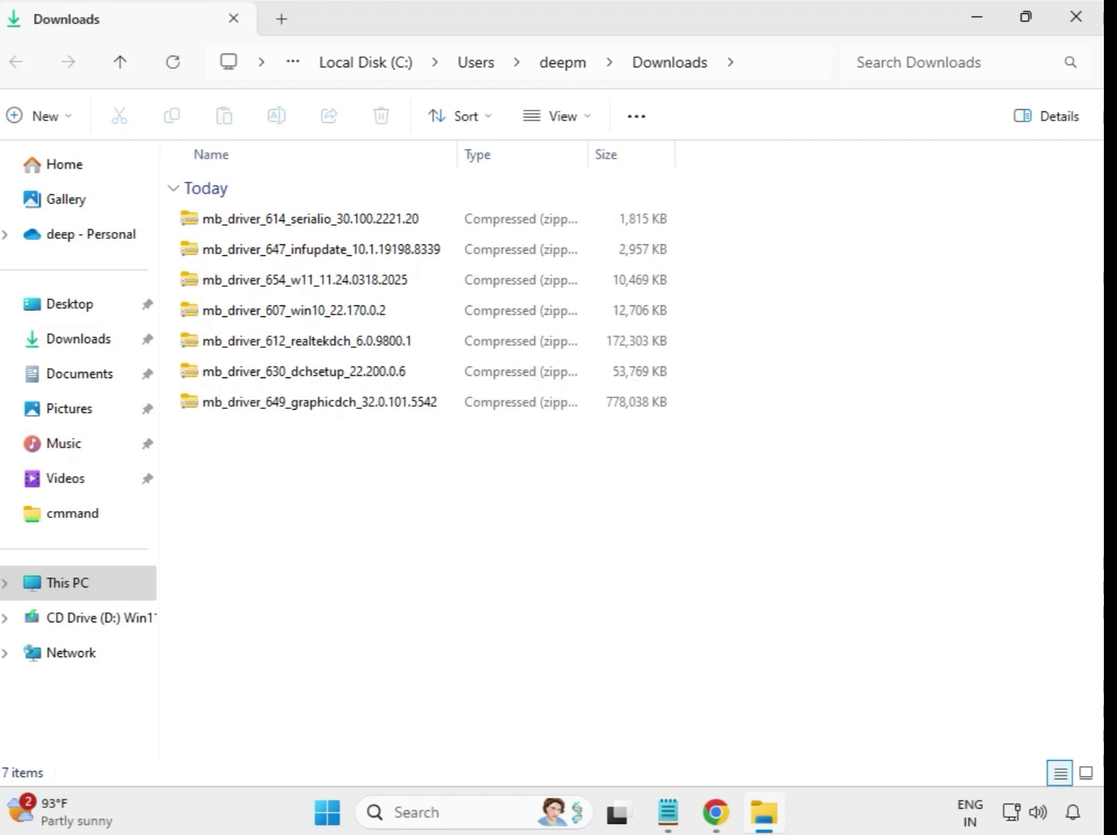
Step: Extract the mb_driver_614_serialio_30.100.2221.20 zip to its default folder and close the extracted folder window
{"action": "left_click", "coordinate": [286, 224]}
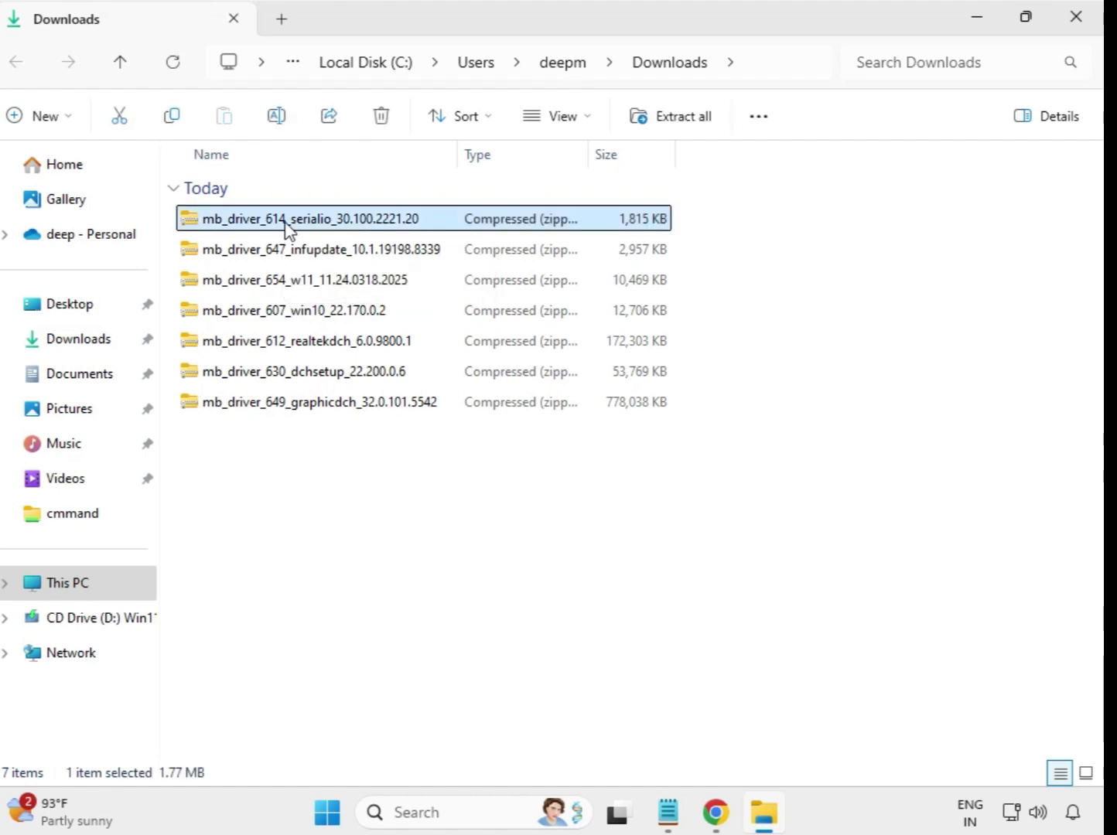
{"action": "right_click", "coordinate": [287, 229]}
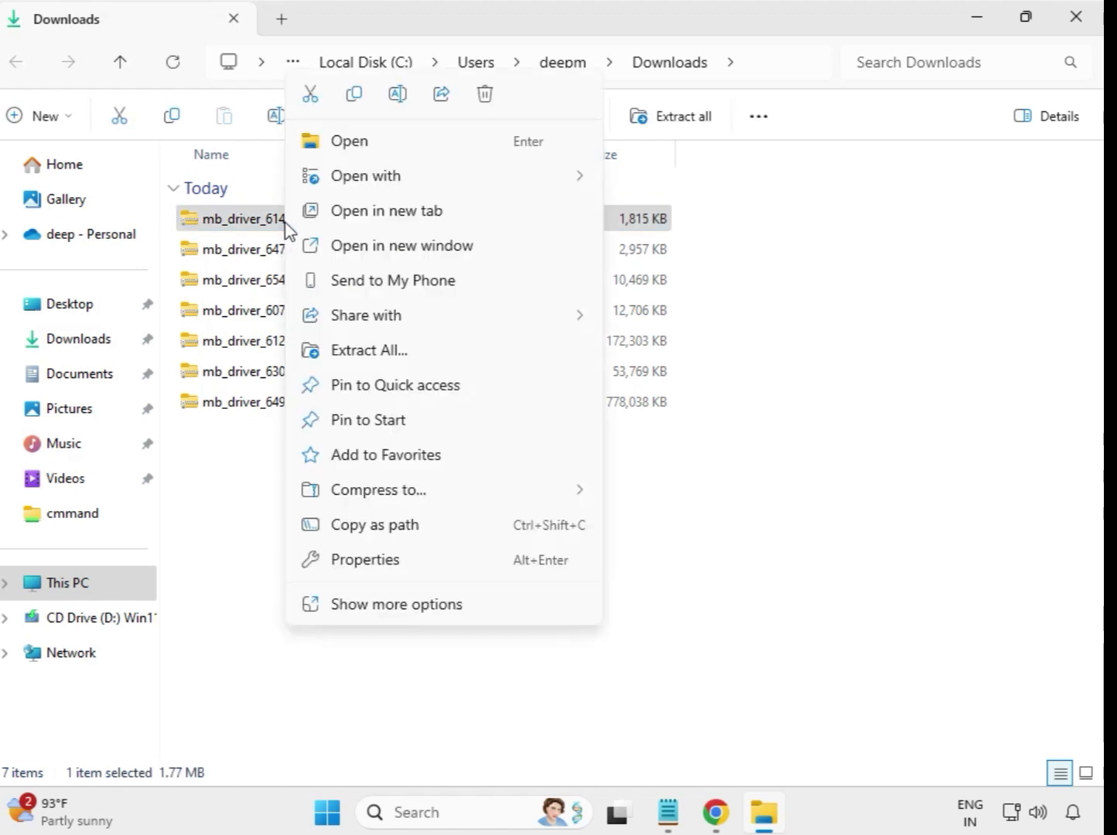
{"action": "left_click", "coordinate": [376, 352]}
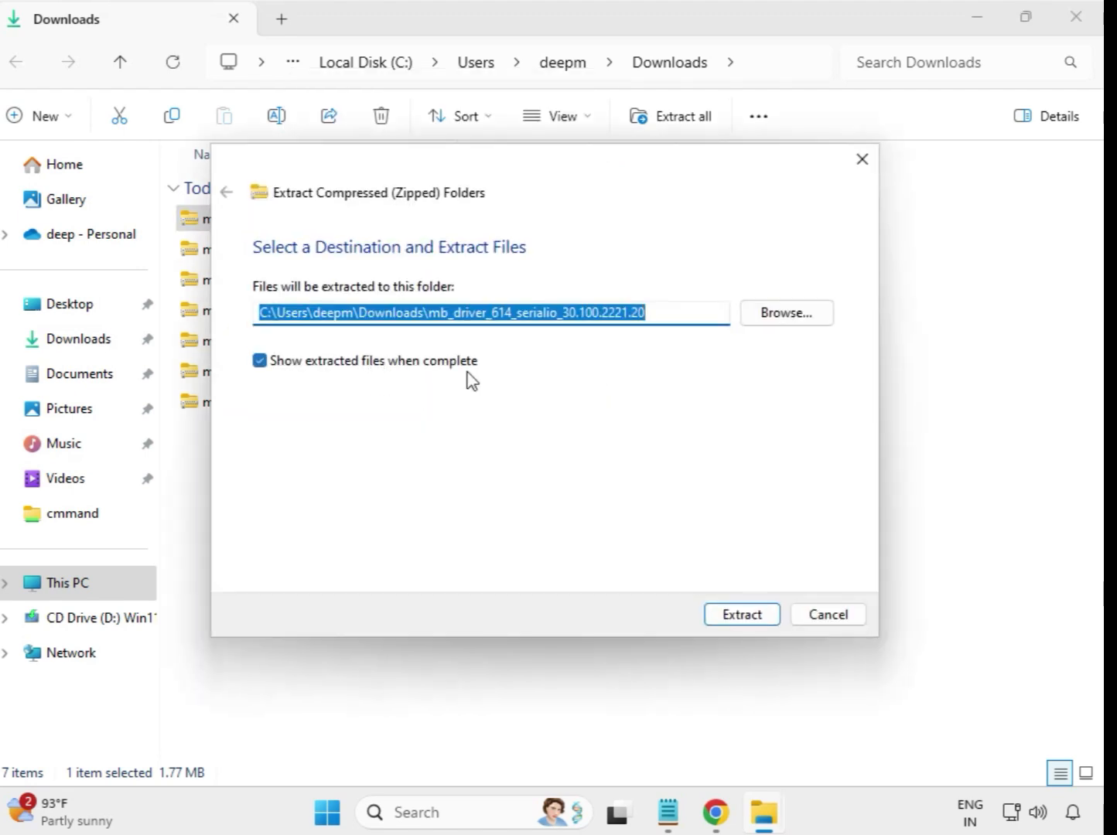
{"action": "left_click", "coordinate": [751, 616]}
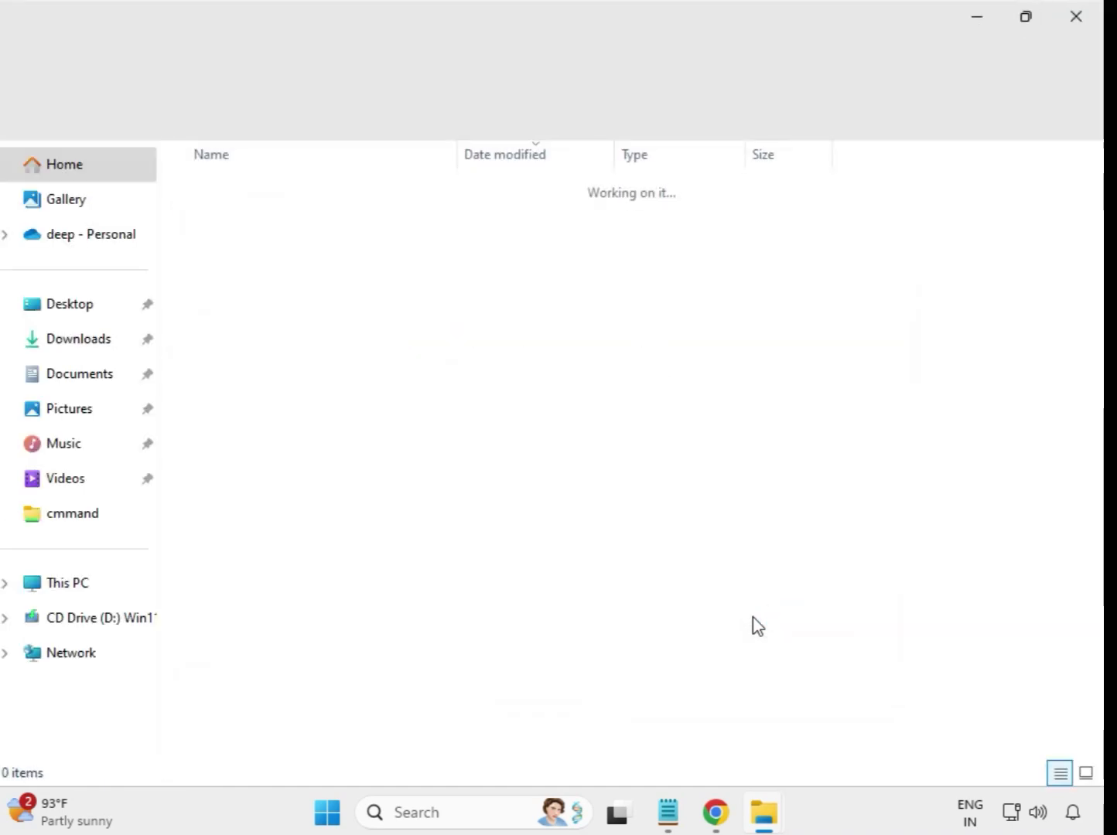
{"action": "left_click", "coordinate": [1076, 21]}
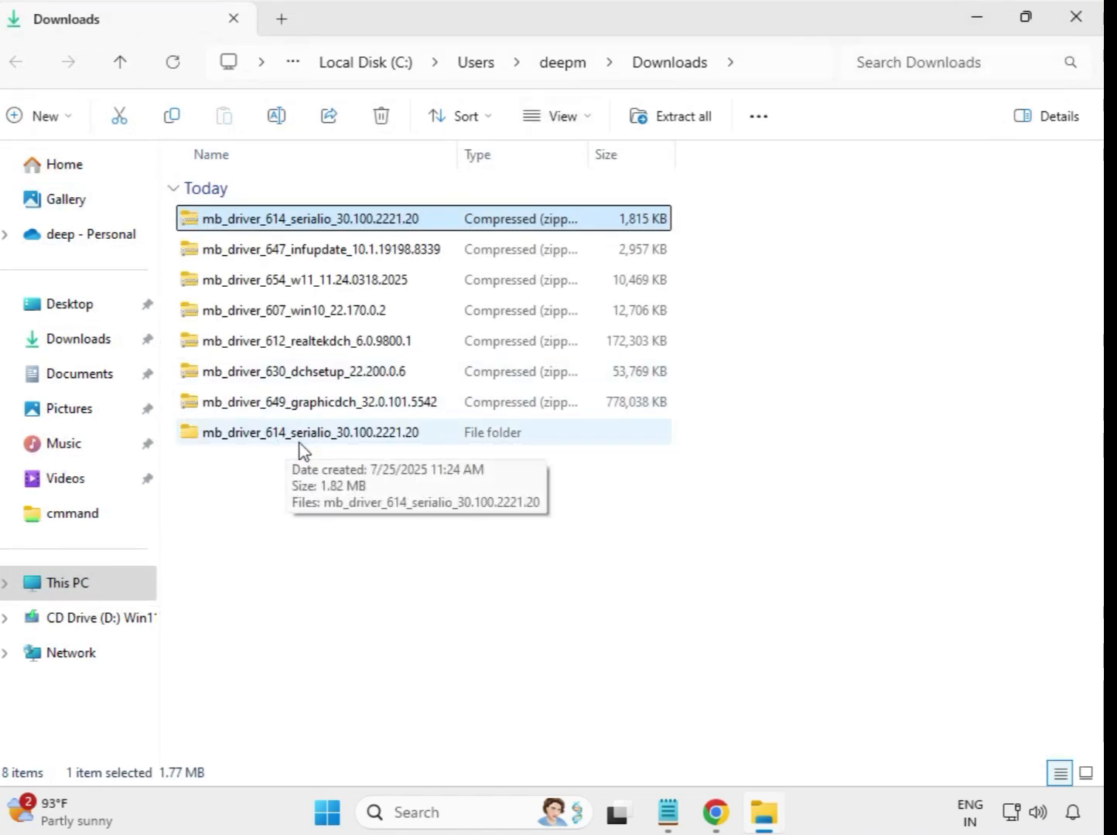
Step: Extract the mb_driver_647_infupdate_10.1.19198.8339 zip to its default folder and close the extracted folder window
{"action": "left_click", "coordinate": [232, 443]}
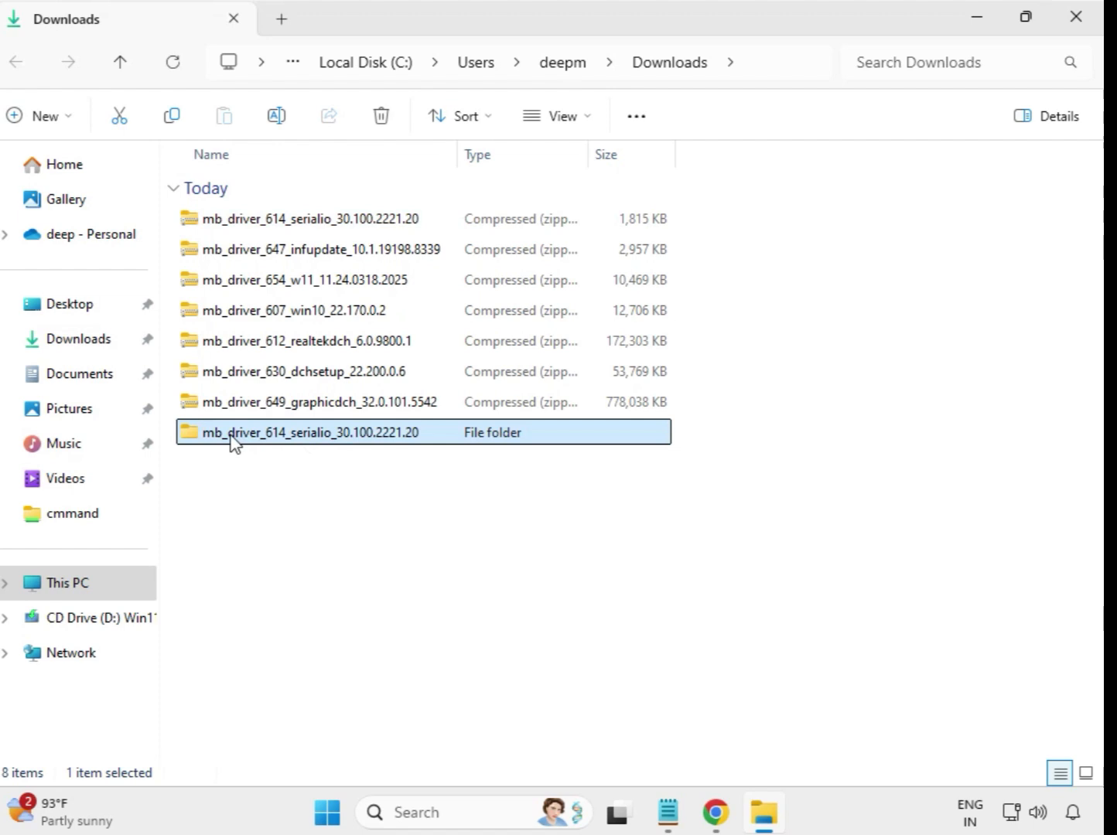
{"action": "left_click", "coordinate": [293, 258]}
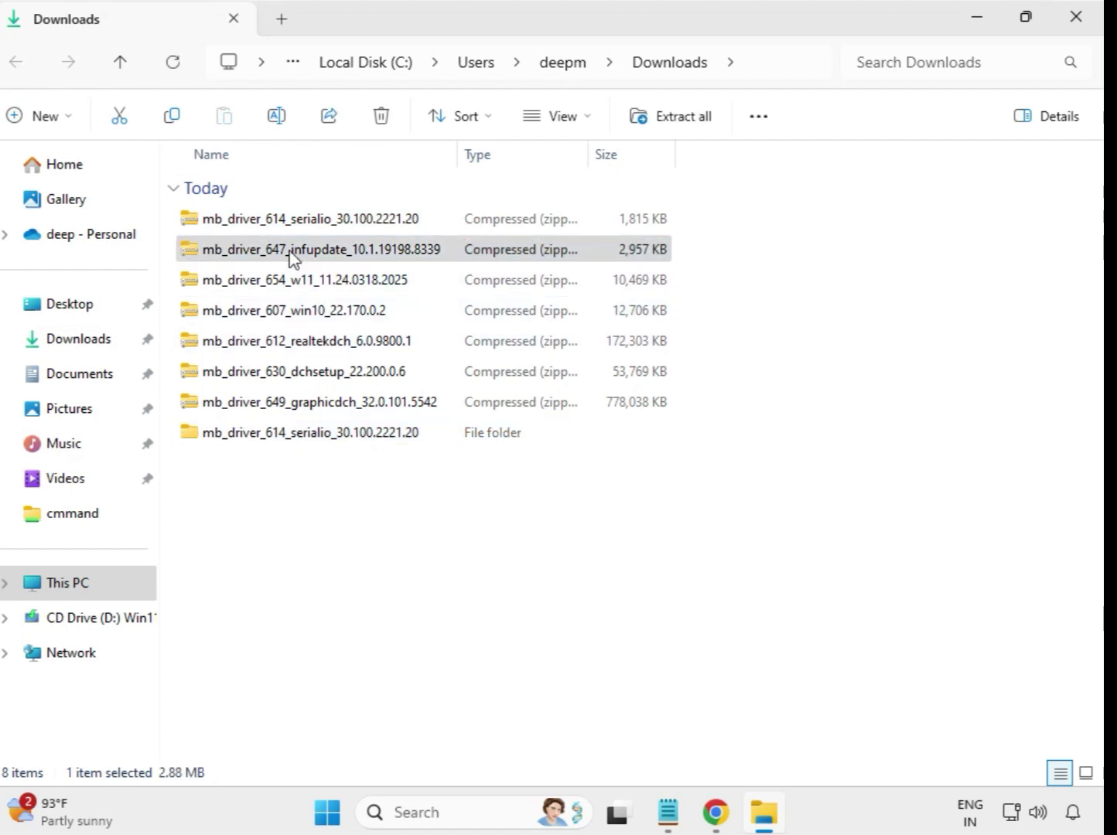
{"action": "right_click", "coordinate": [292, 258]}
{"action": "left_click", "coordinate": [372, 363]}
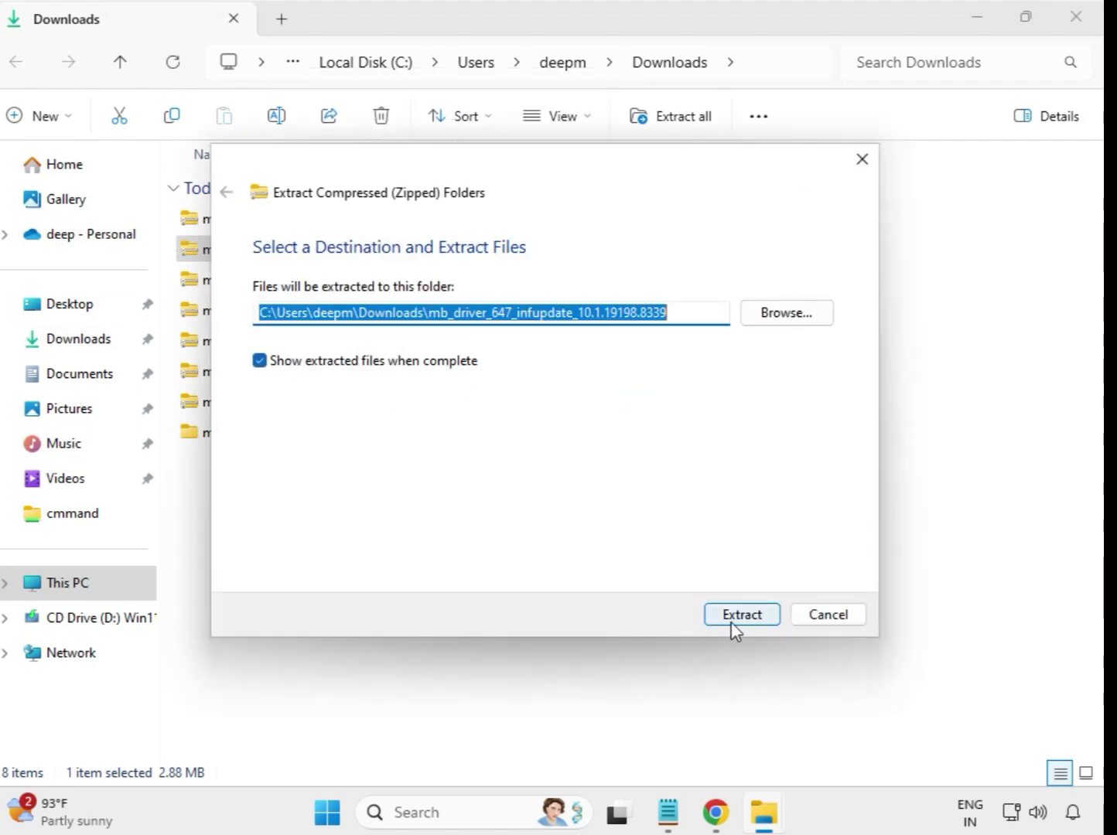
{"action": "left_click", "coordinate": [735, 619]}
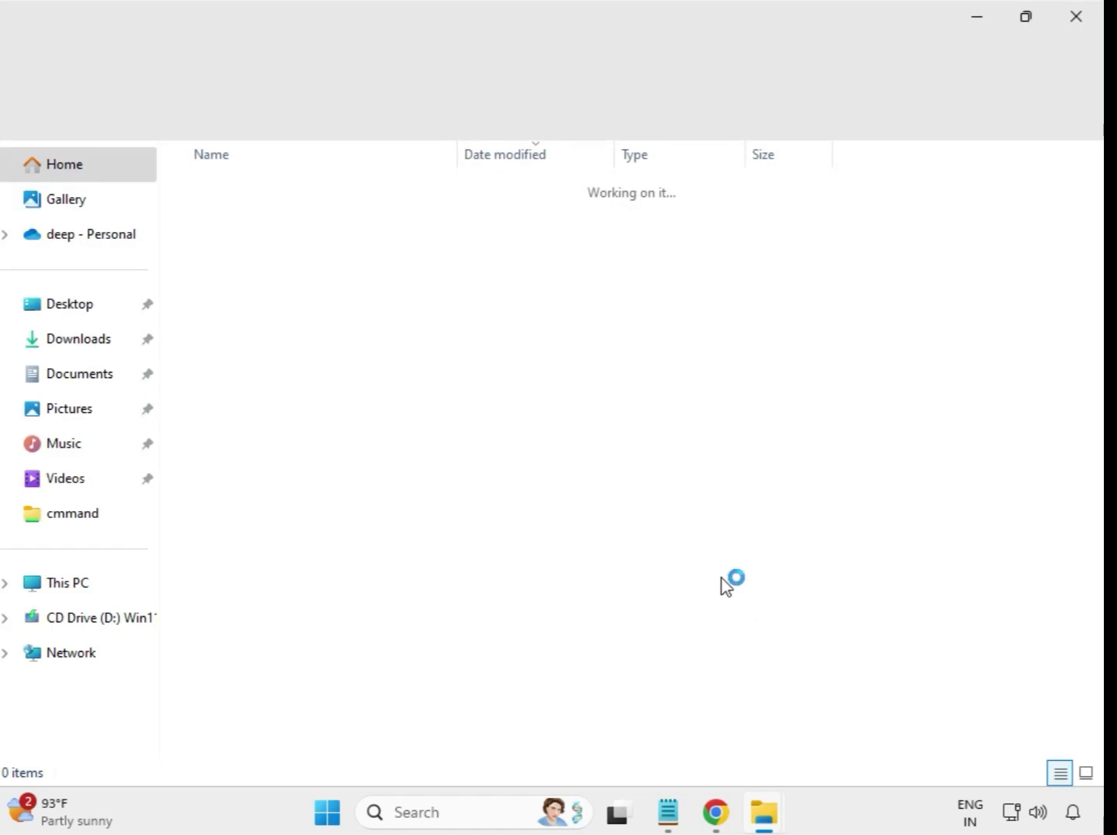
{"action": "left_click", "coordinate": [1076, 17]}
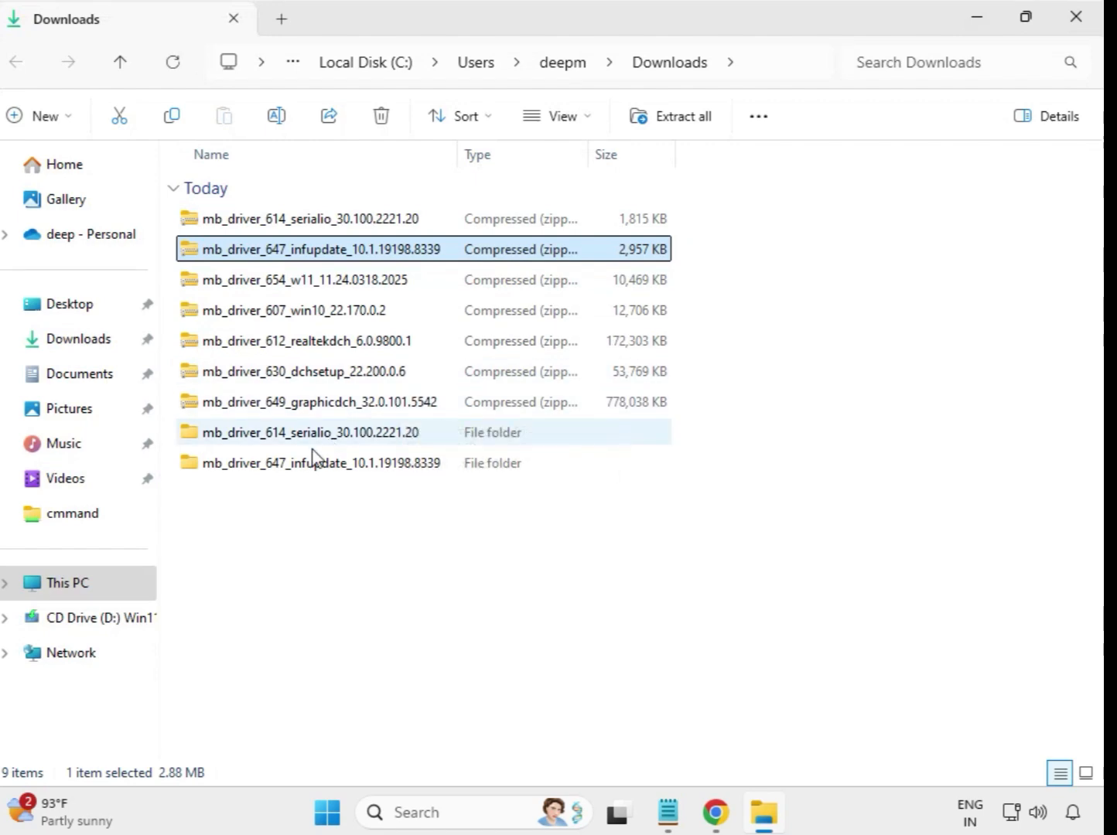
Step: Extract the mb_driver_654_w11_11.24.0318.2025 zip to its default folder and close the extracted folder window
{"action": "left_click", "coordinate": [285, 288]}
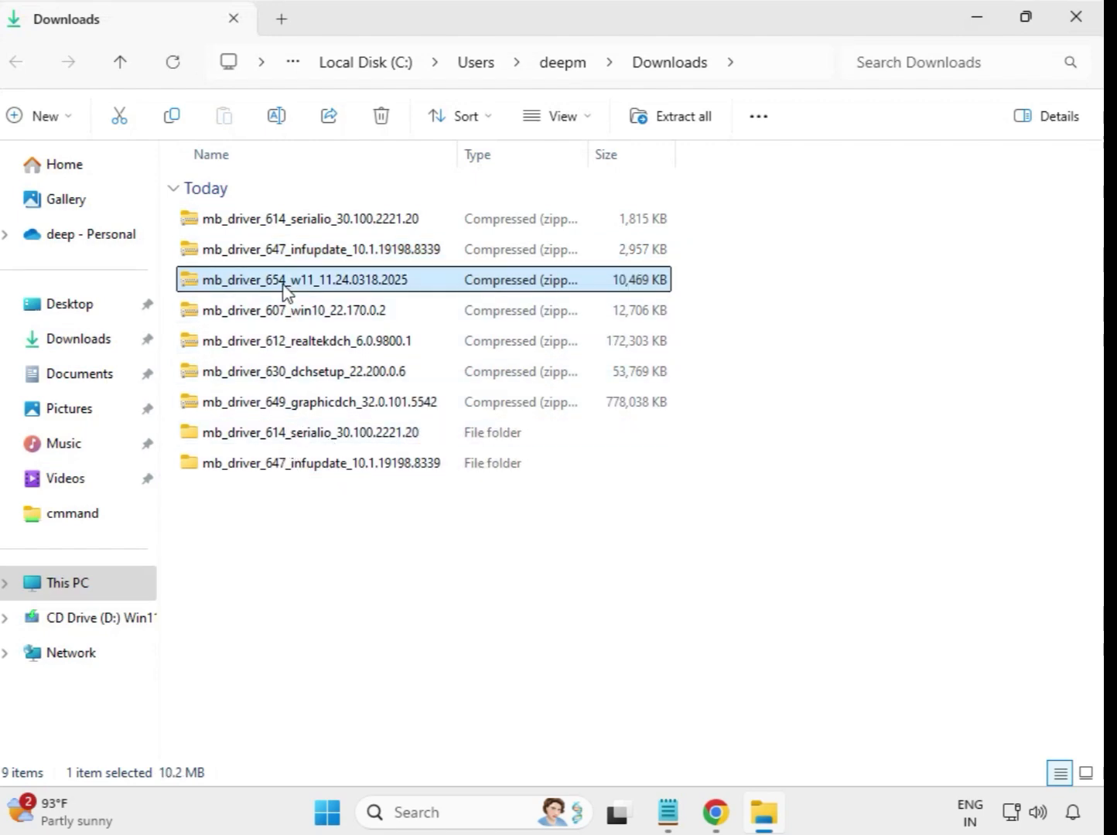
{"action": "right_click", "coordinate": [284, 290]}
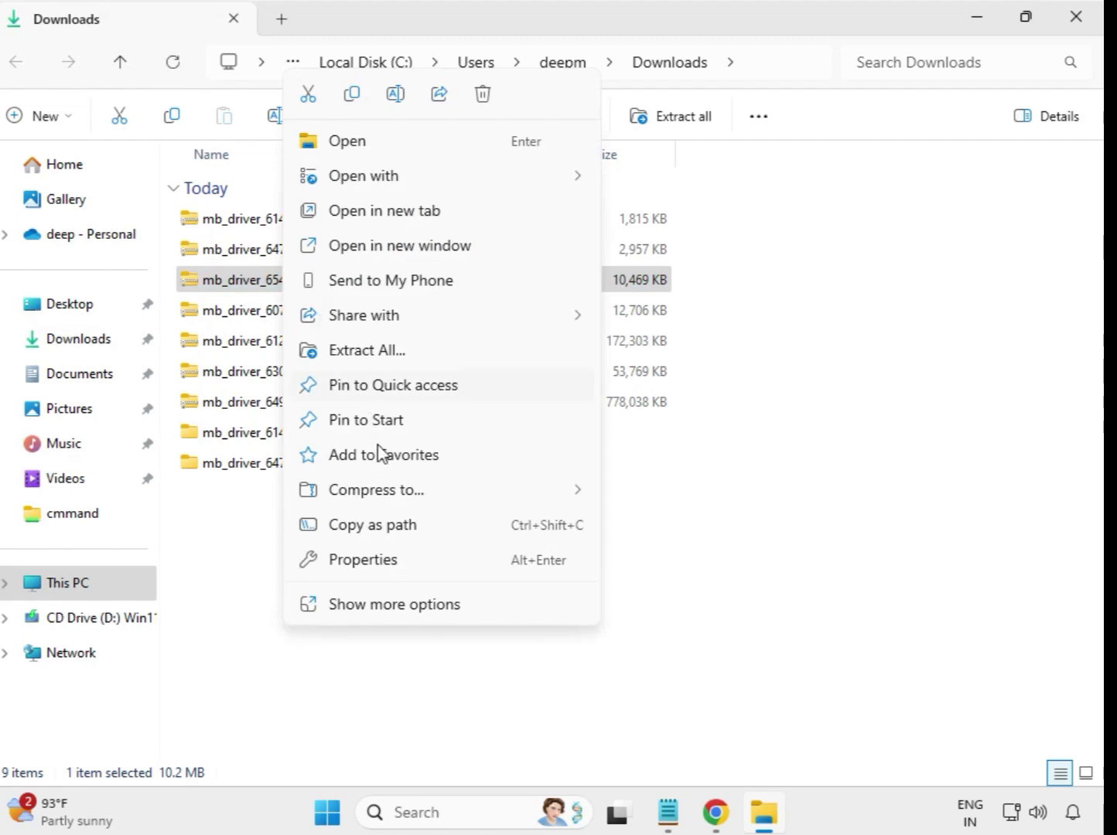
{"action": "left_click", "coordinate": [378, 354]}
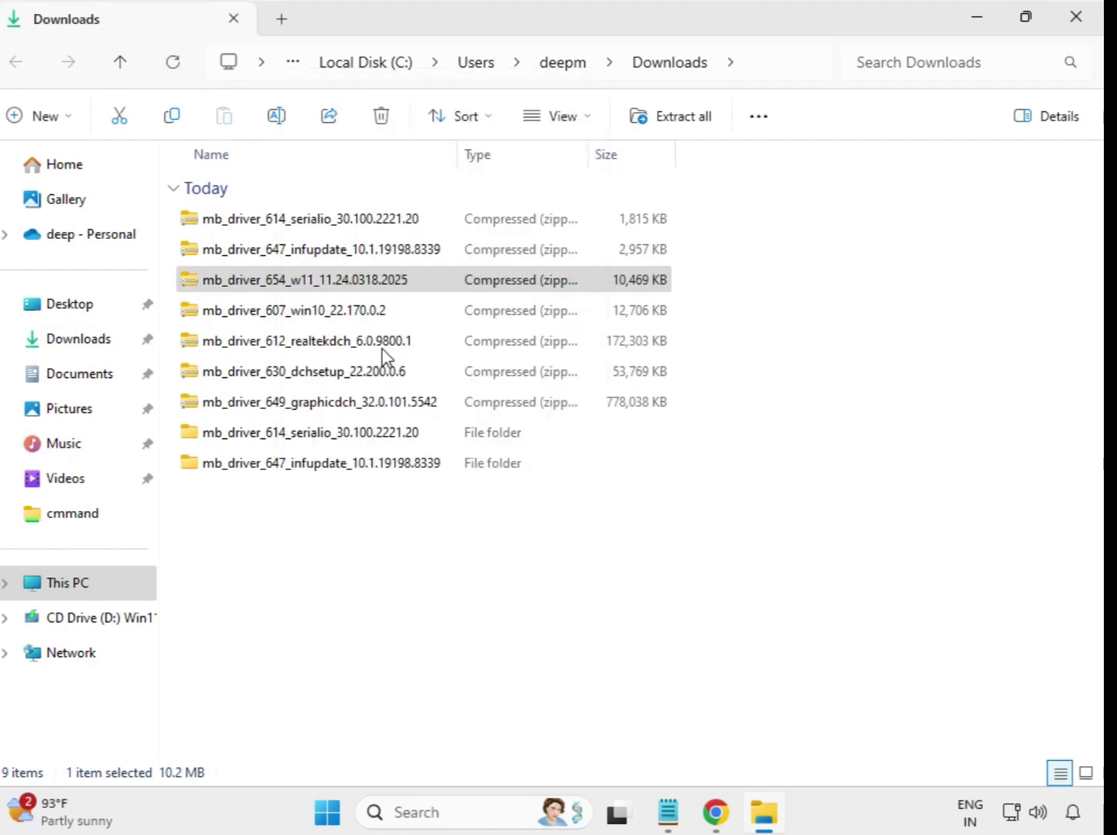
{"action": "left_click", "coordinate": [715, 617]}
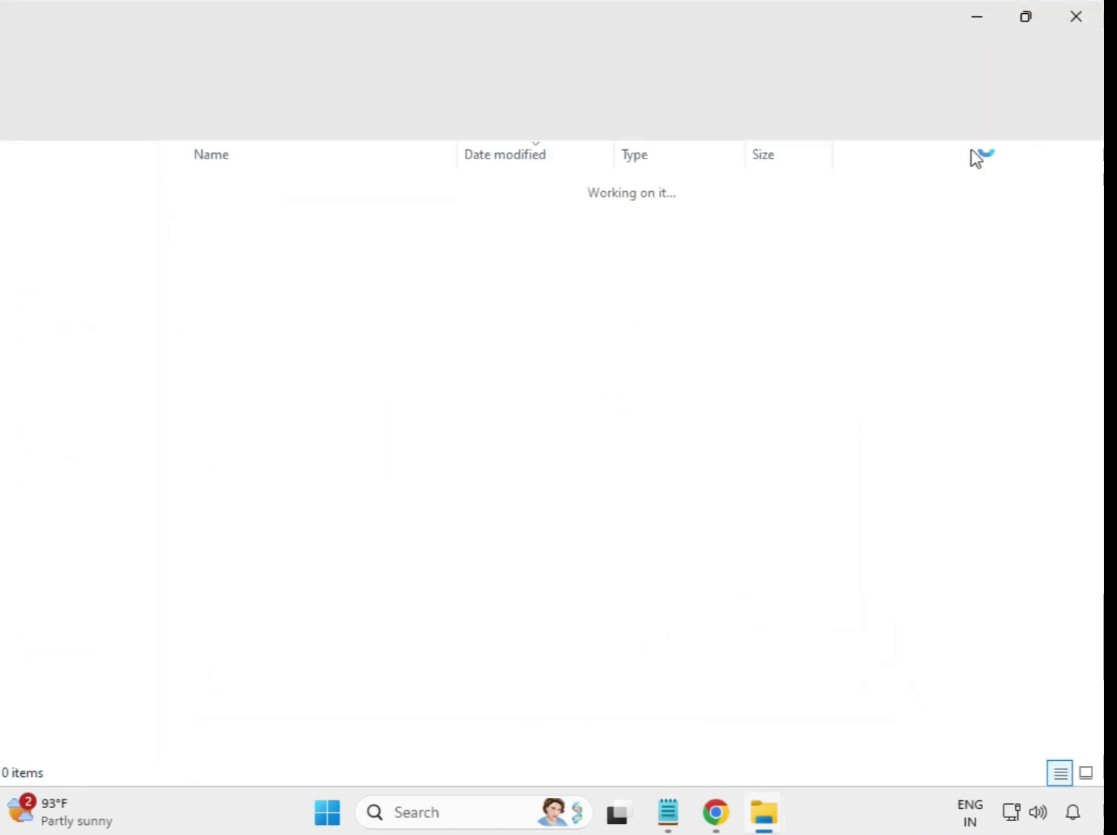
{"action": "left_click", "coordinate": [1080, 27]}
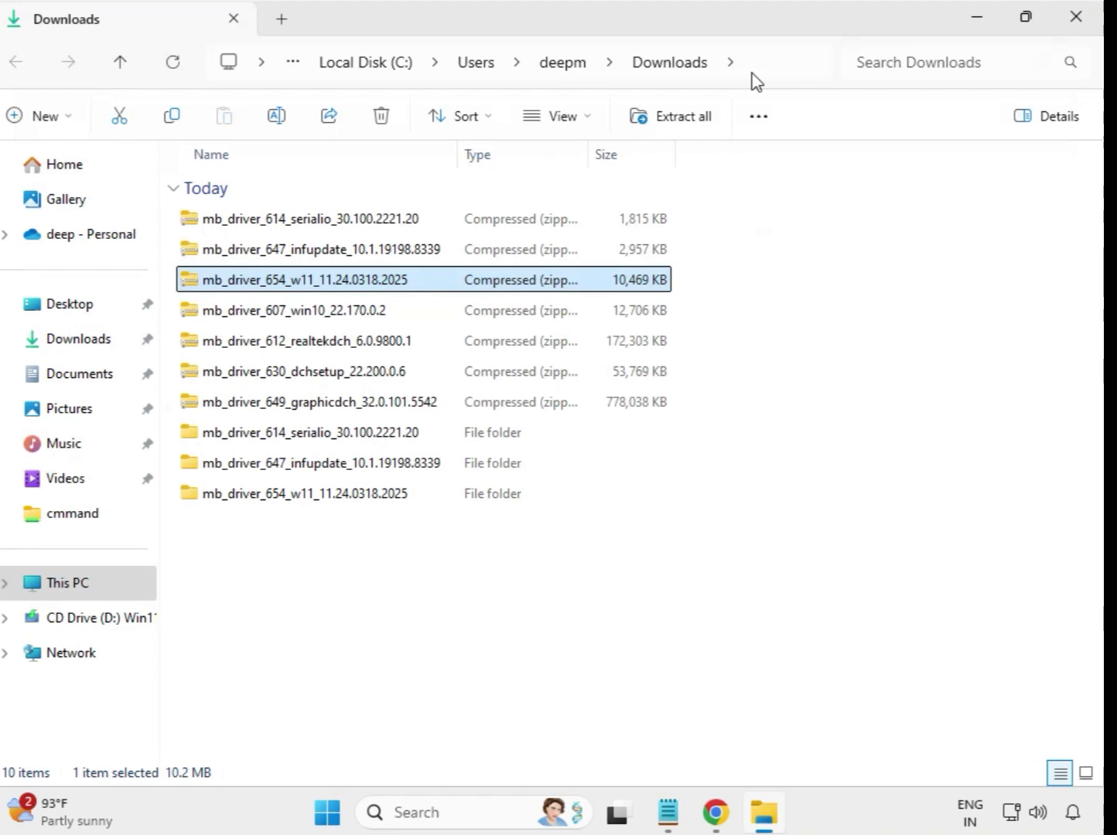
Step: Extract the mb_driver_607_win10_22.170.0.2 zip to its default folder and close the extracted folder window
{"action": "left_click", "coordinate": [255, 317]}
{"action": "right_click", "coordinate": [255, 317]}
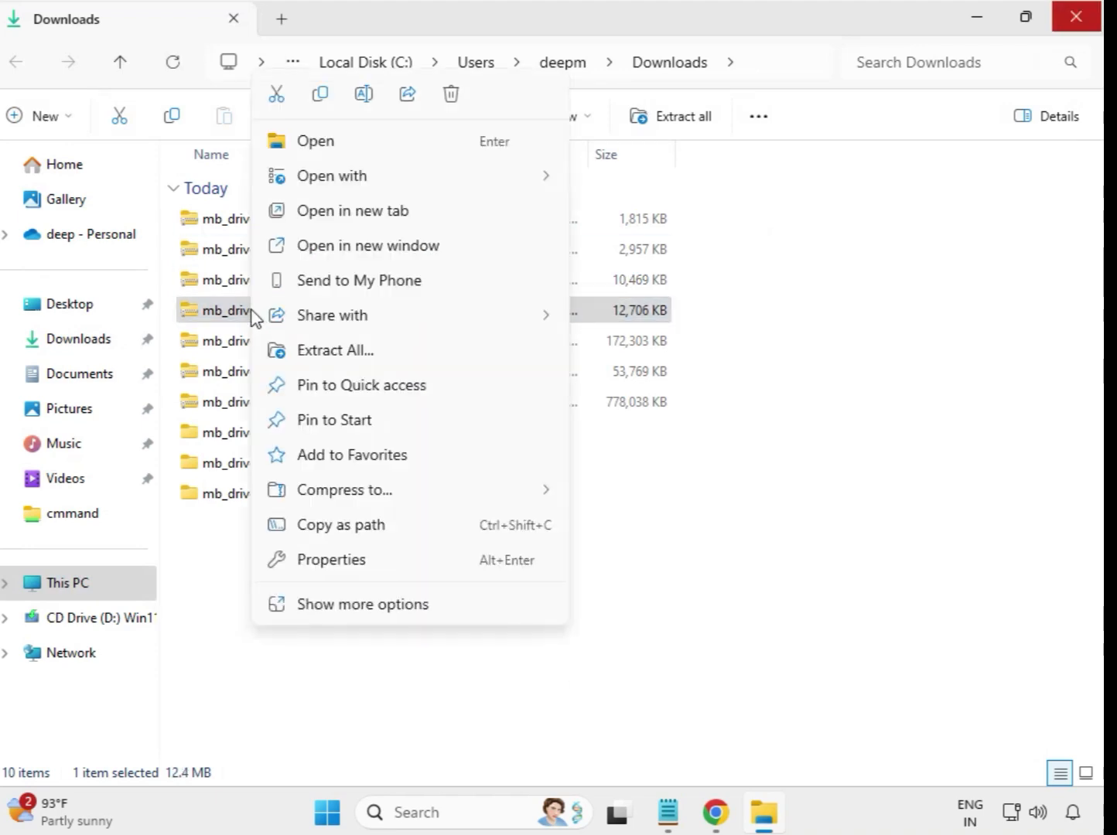
{"action": "left_click", "coordinate": [313, 349]}
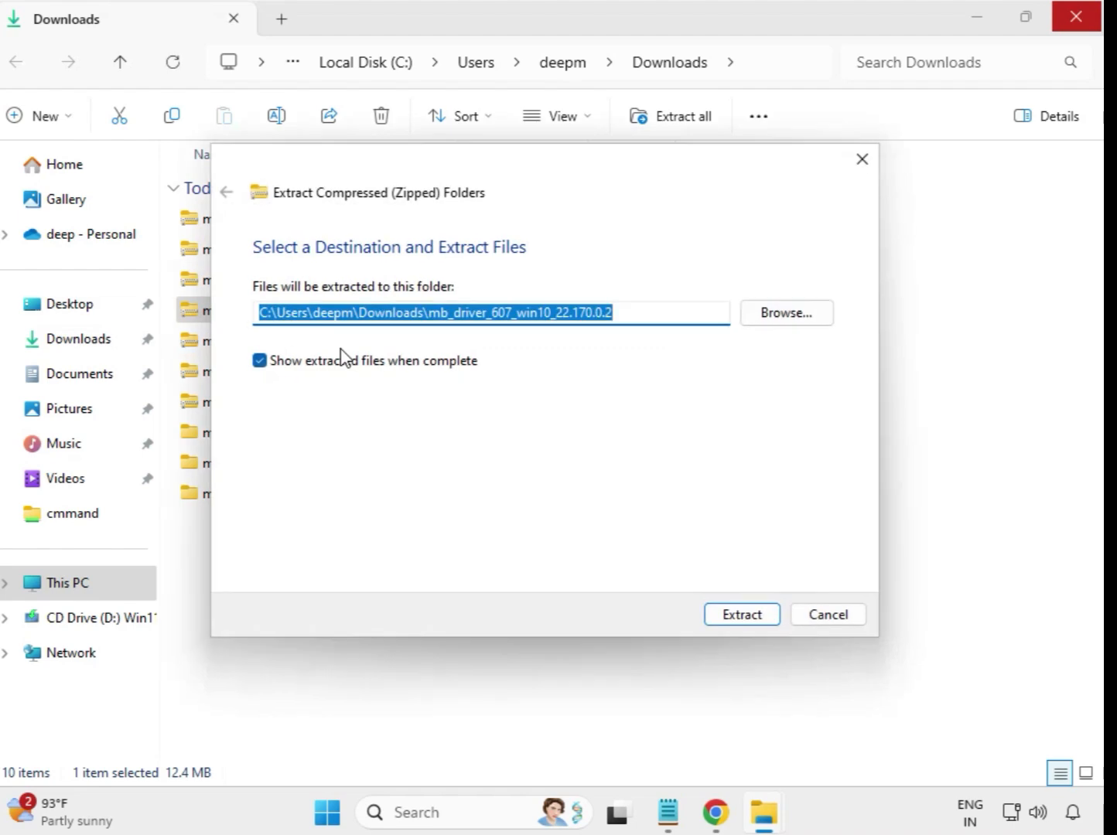
{"action": "left_click", "coordinate": [744, 610]}
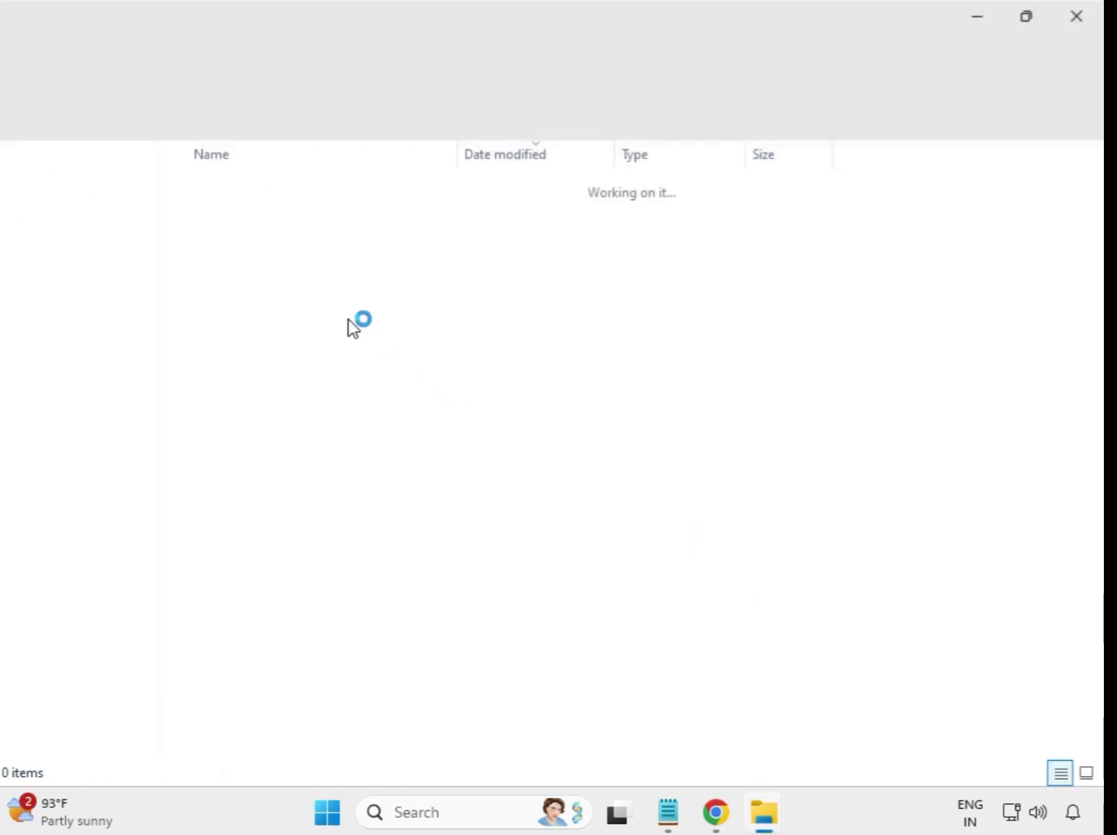
{"action": "left_click", "coordinate": [1071, 16]}
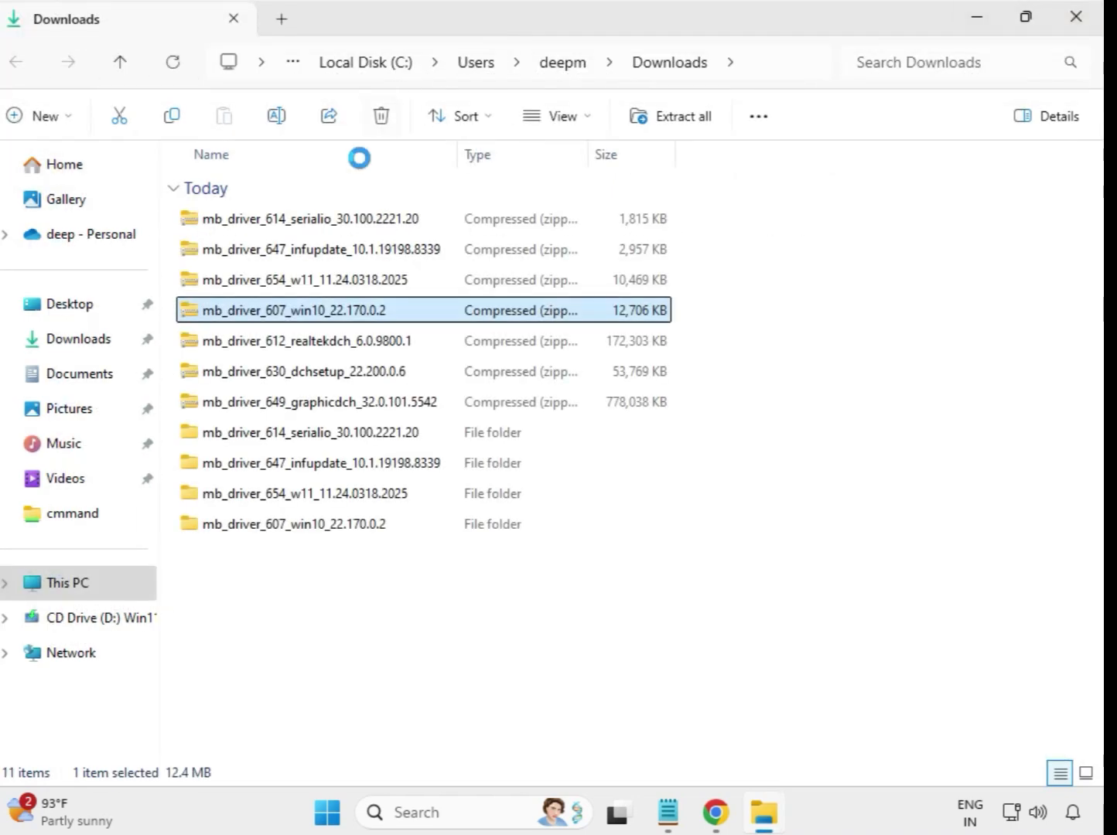
Step: Extract the mb_driver_612_realtekdch_6.0.9800.1 zip to its default folder and close the extracted folder window
{"action": "left_click", "coordinate": [318, 348]}
{"action": "right_click", "coordinate": [318, 348]}
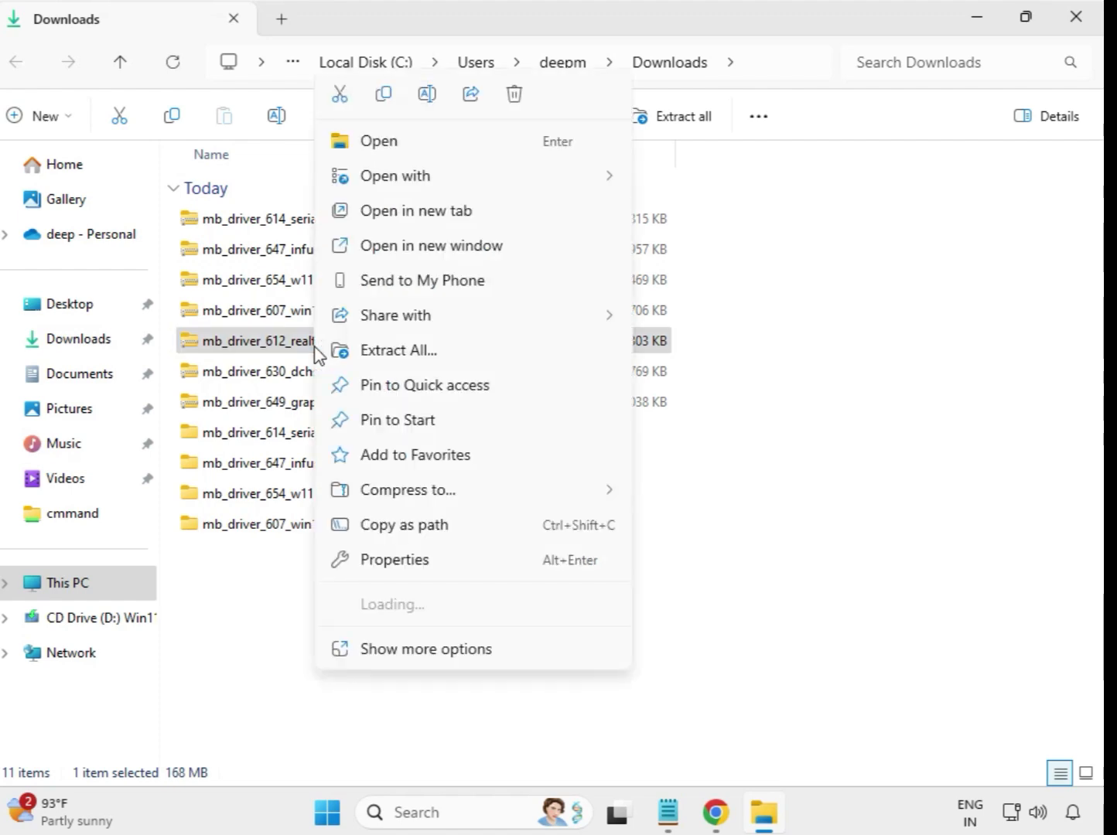
{"action": "left_click", "coordinate": [431, 354]}
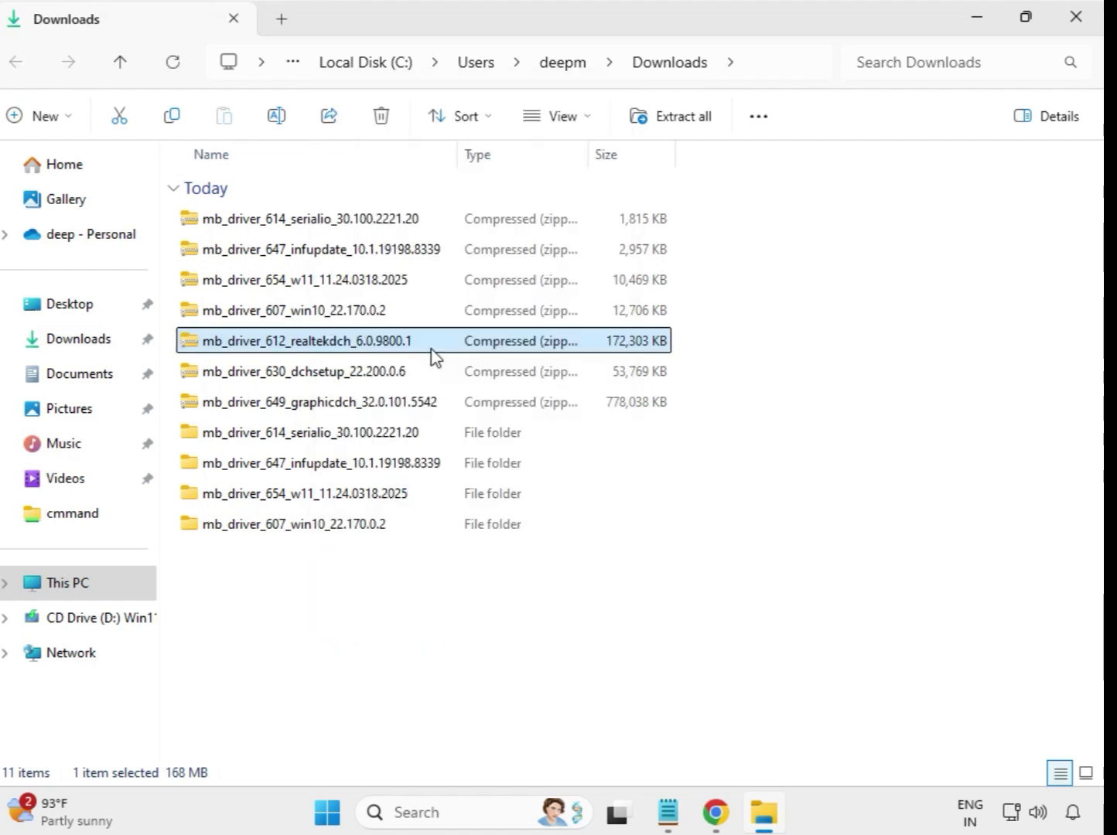
{"action": "left_click", "coordinate": [732, 619]}
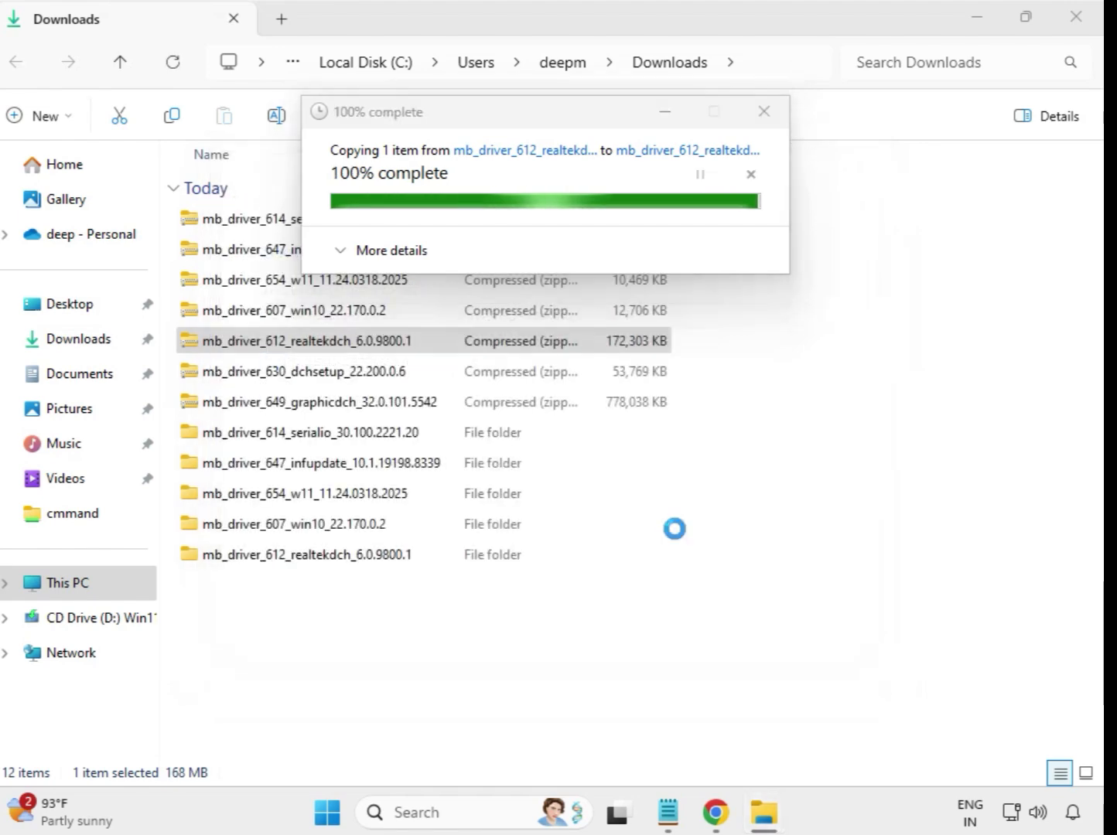
{"action": "left_click", "coordinate": [1080, 22]}
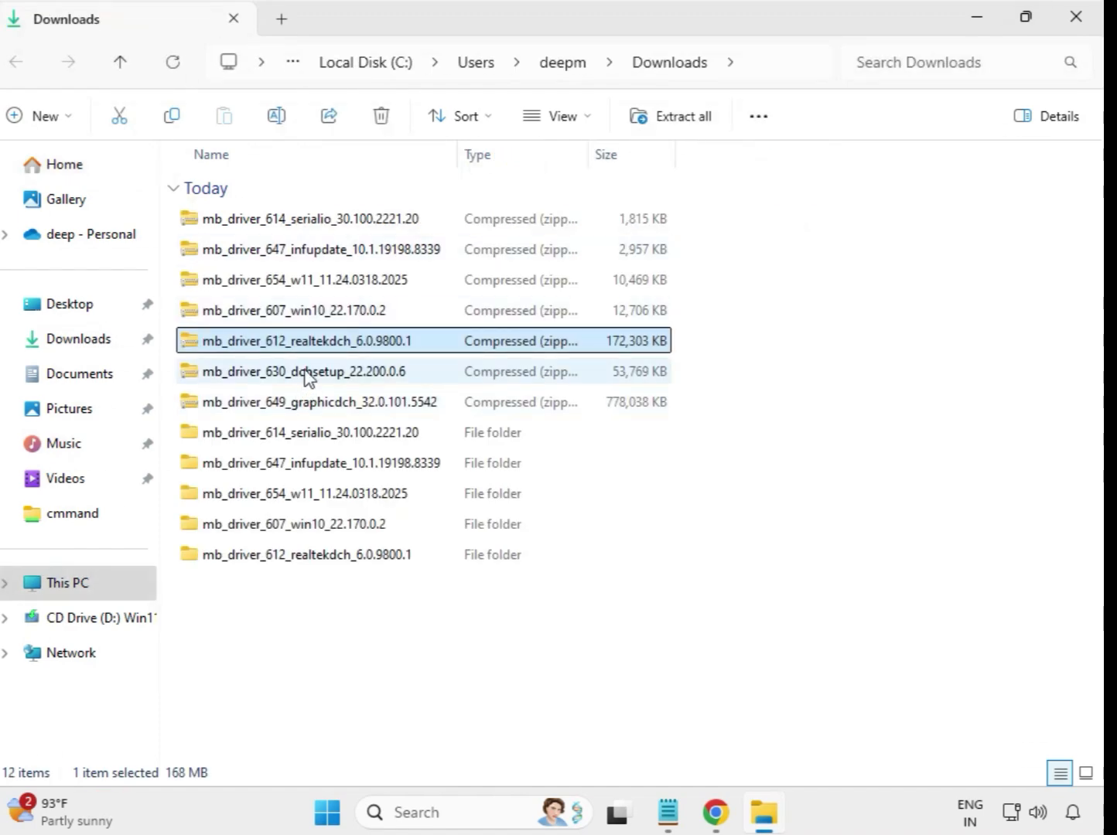
Step: Extract the mb_driver_630_dchsetup_22.200.0.6 zip to its default folder and close the extracted folder window
{"action": "left_click", "coordinate": [306, 373]}
{"action": "right_click", "coordinate": [307, 377]}
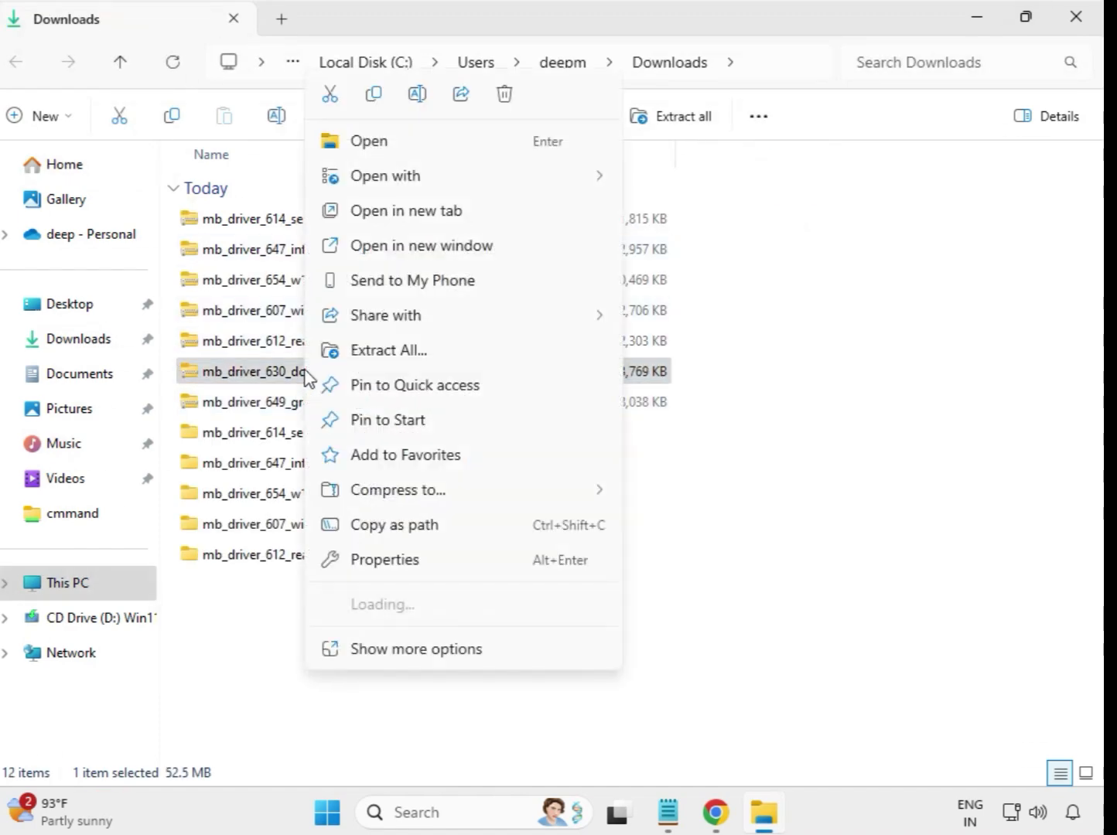
{"action": "left_click", "coordinate": [386, 359]}
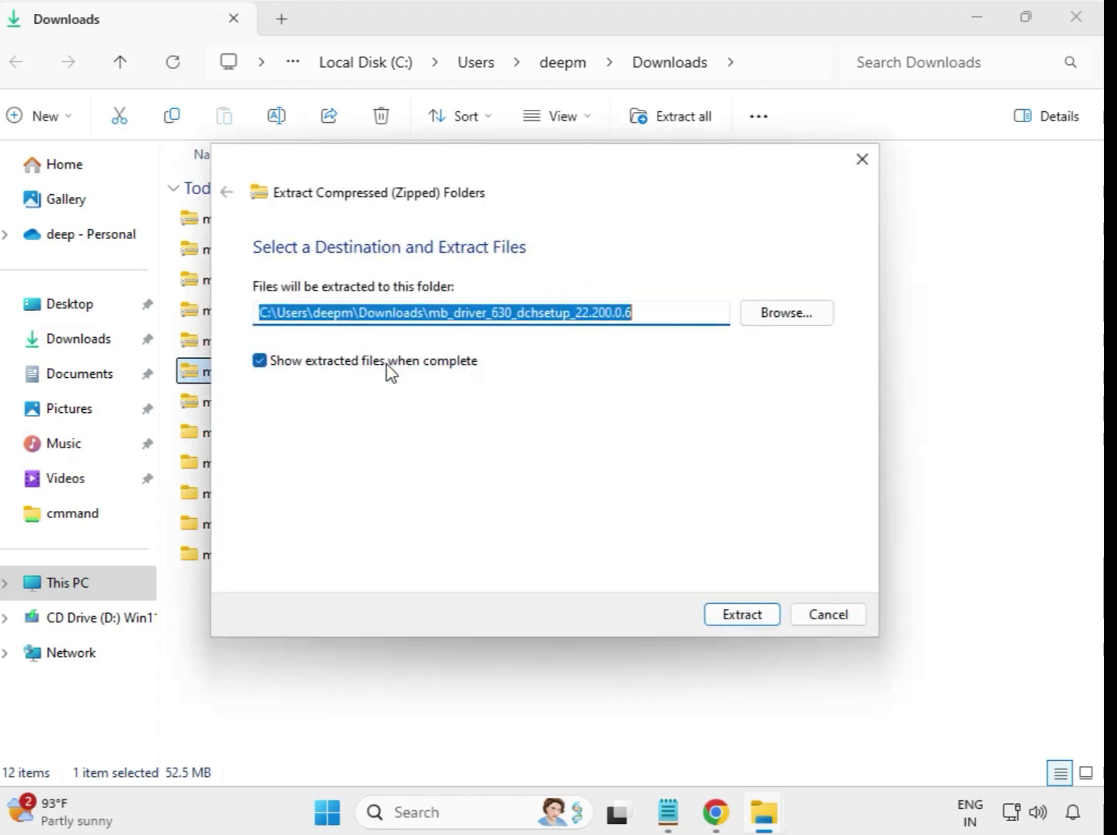
{"action": "left_click", "coordinate": [738, 617]}
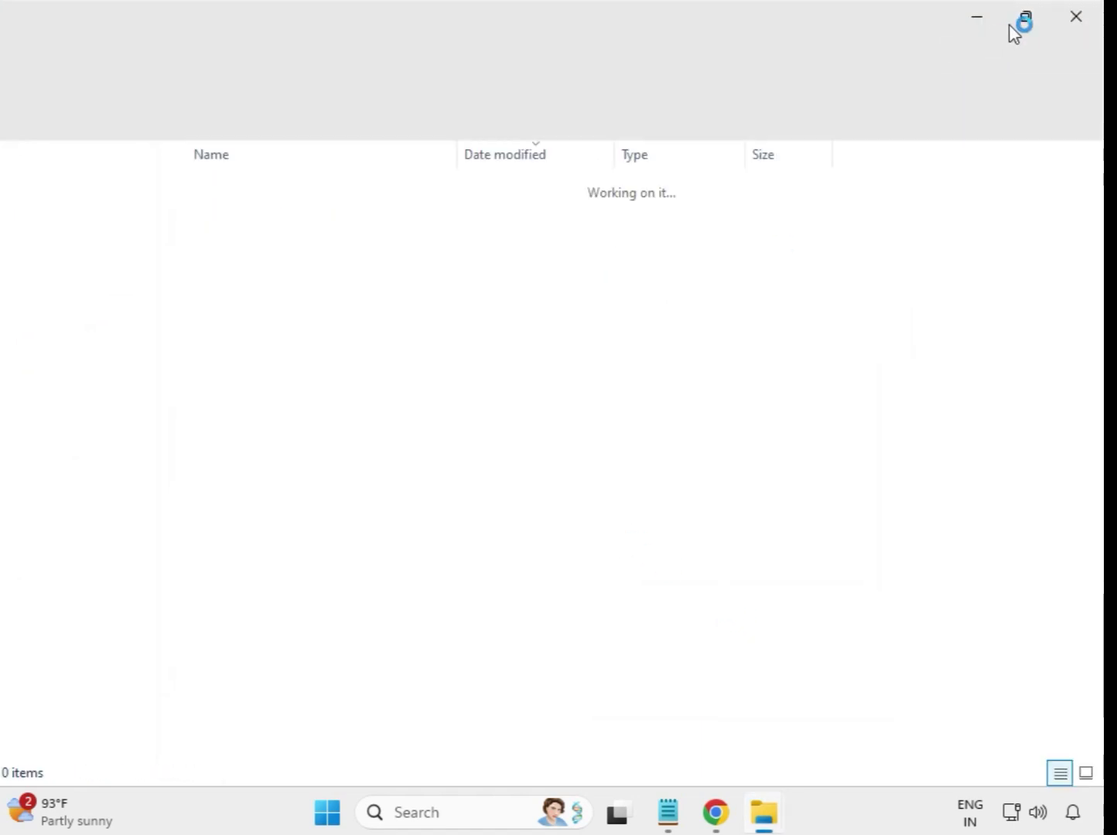
{"action": "left_click", "coordinate": [1075, 17]}
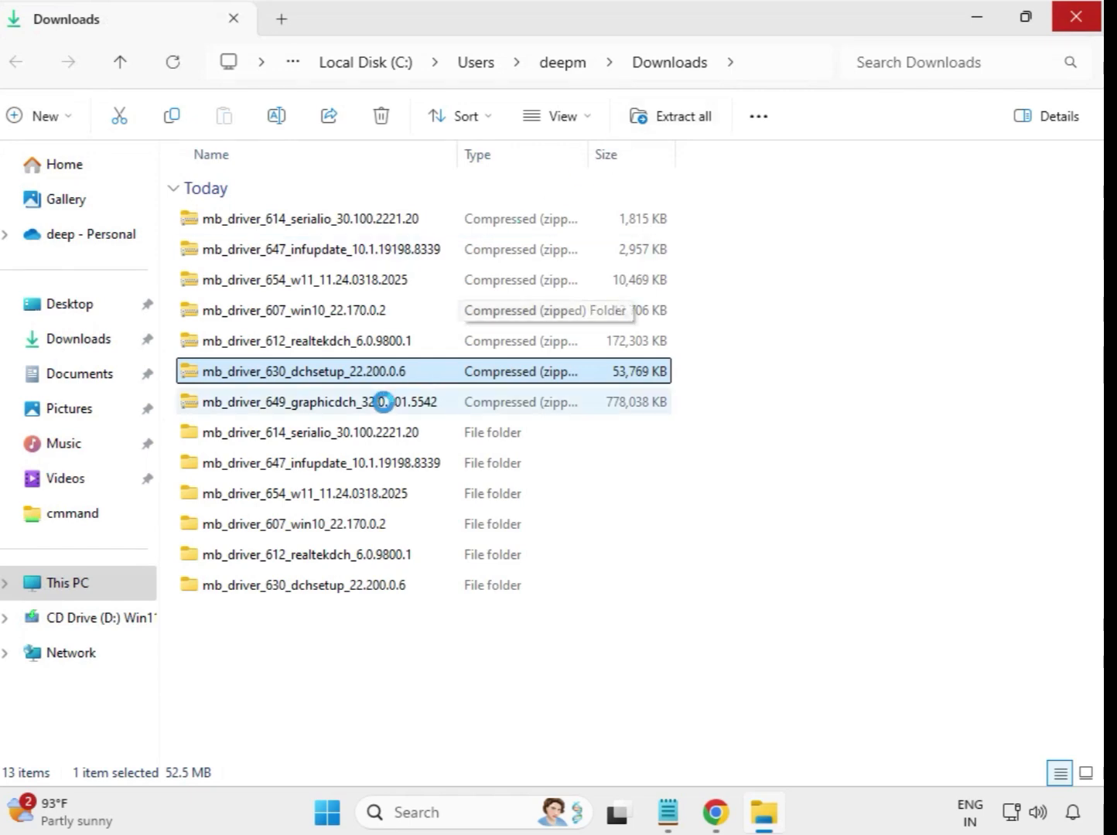
Step: Extract the mb_driver_649_graphicdch_32.0.101.5542 zip to its default folder and close the extracted folder window
{"action": "left_click", "coordinate": [339, 410]}
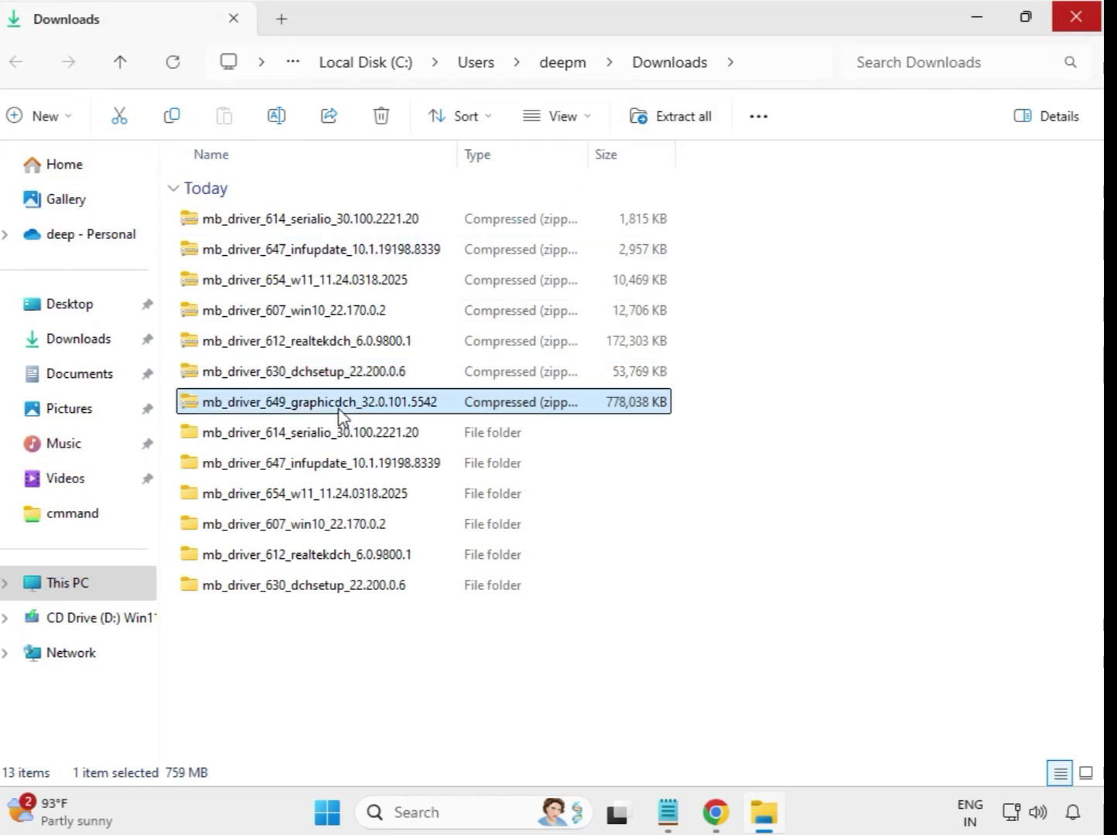
{"action": "right_click", "coordinate": [339, 411]}
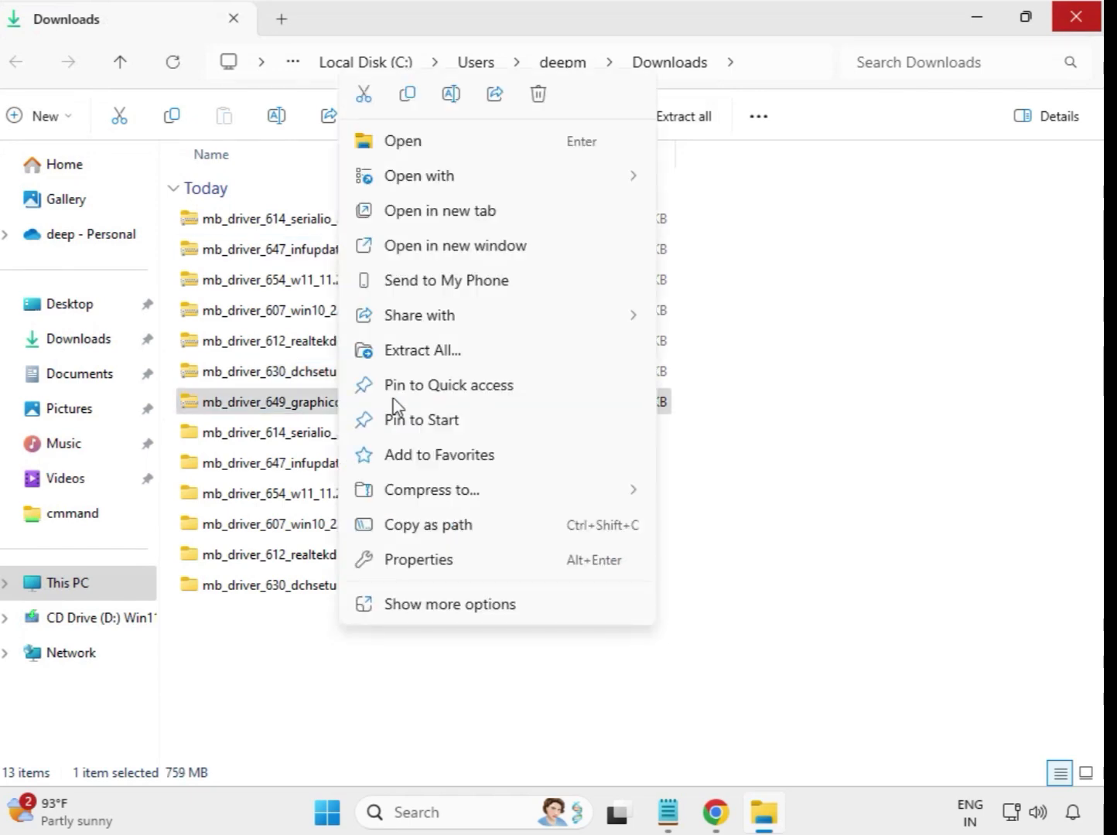
{"action": "left_click", "coordinate": [442, 356]}
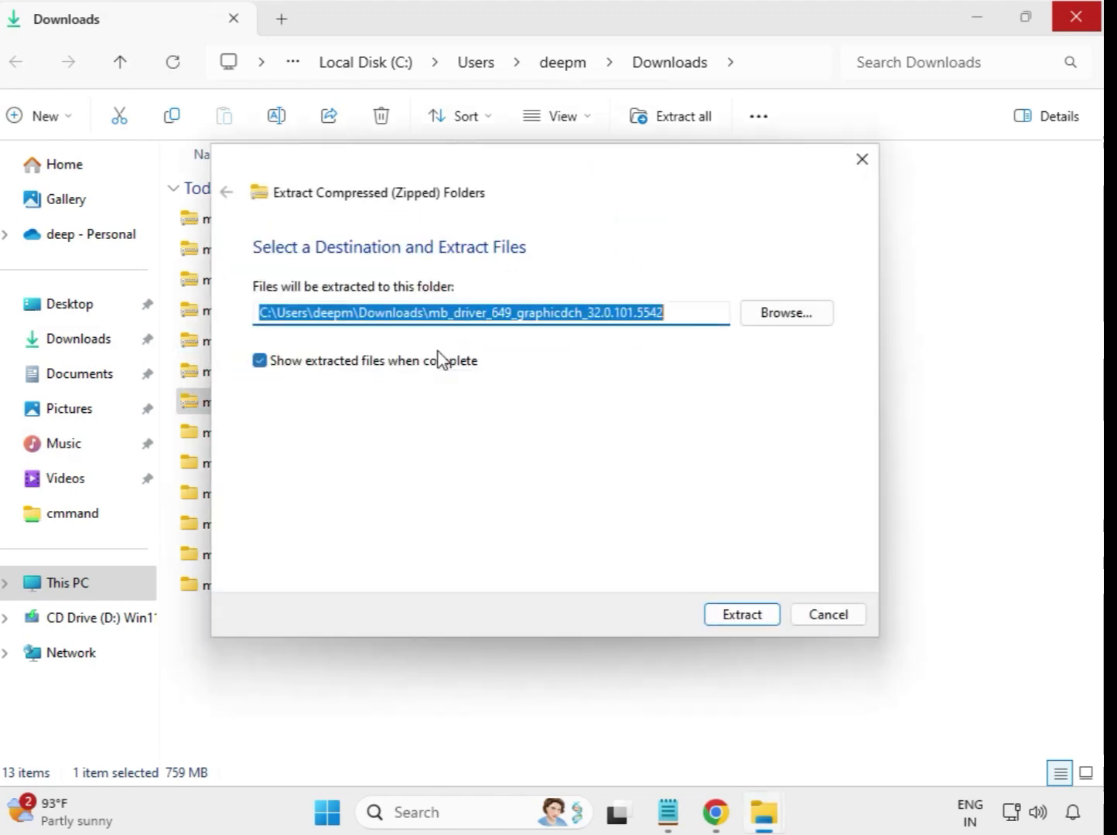
{"action": "left_click", "coordinate": [740, 617]}
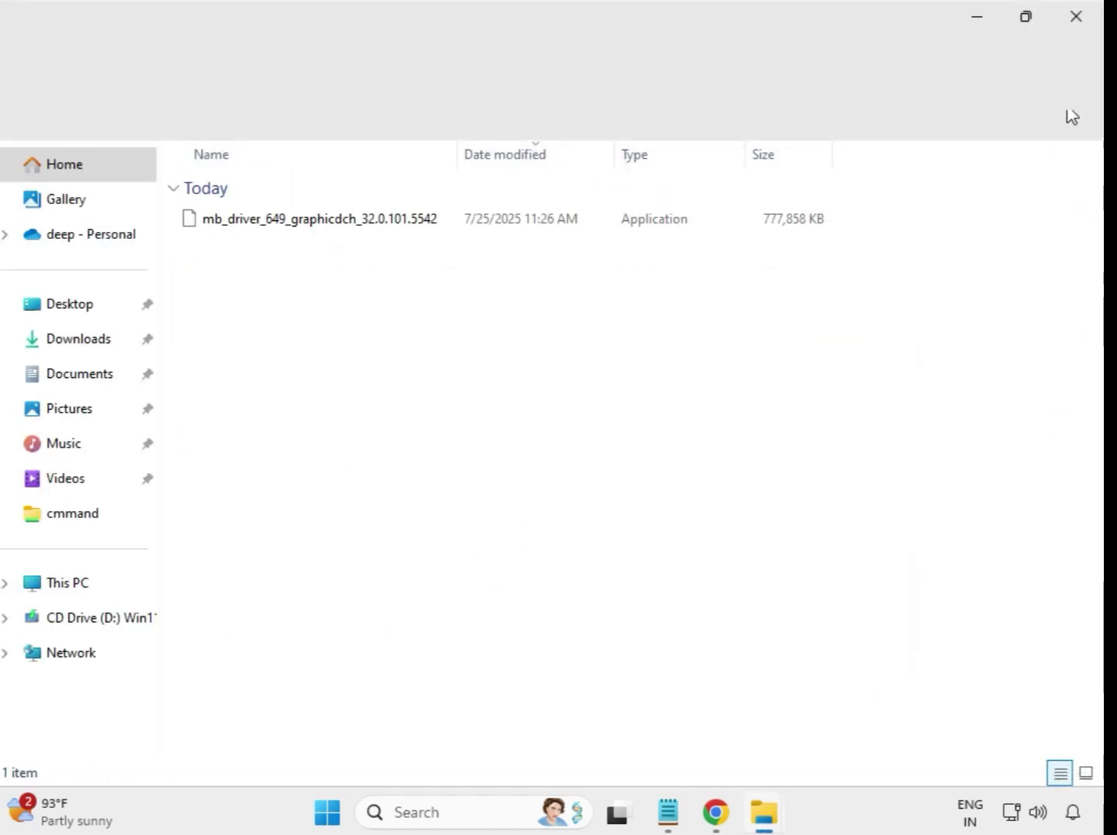
{"action": "left_click", "coordinate": [1077, 17]}
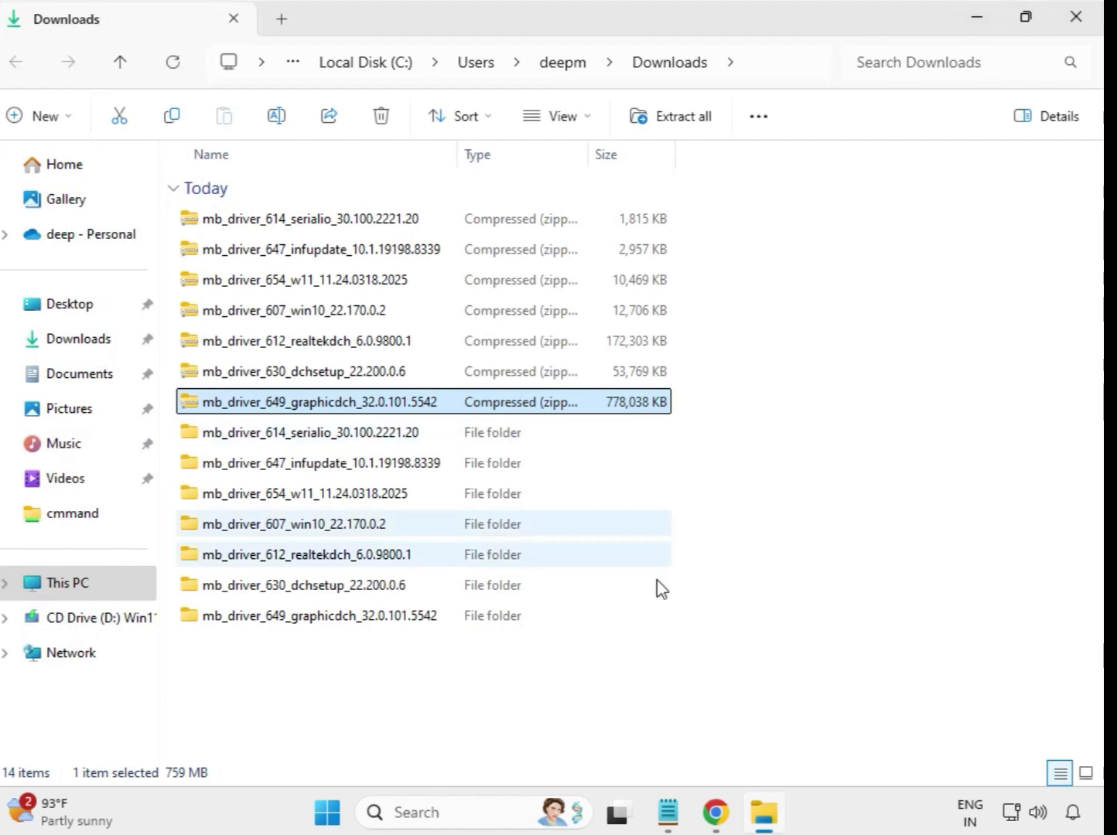
Step: Re-sort the Downloads folder so the extracted driver folders are listed before the zip files
{"action": "left_click", "coordinate": [581, 696]}
{"action": "right_click", "coordinate": [414, 672]}
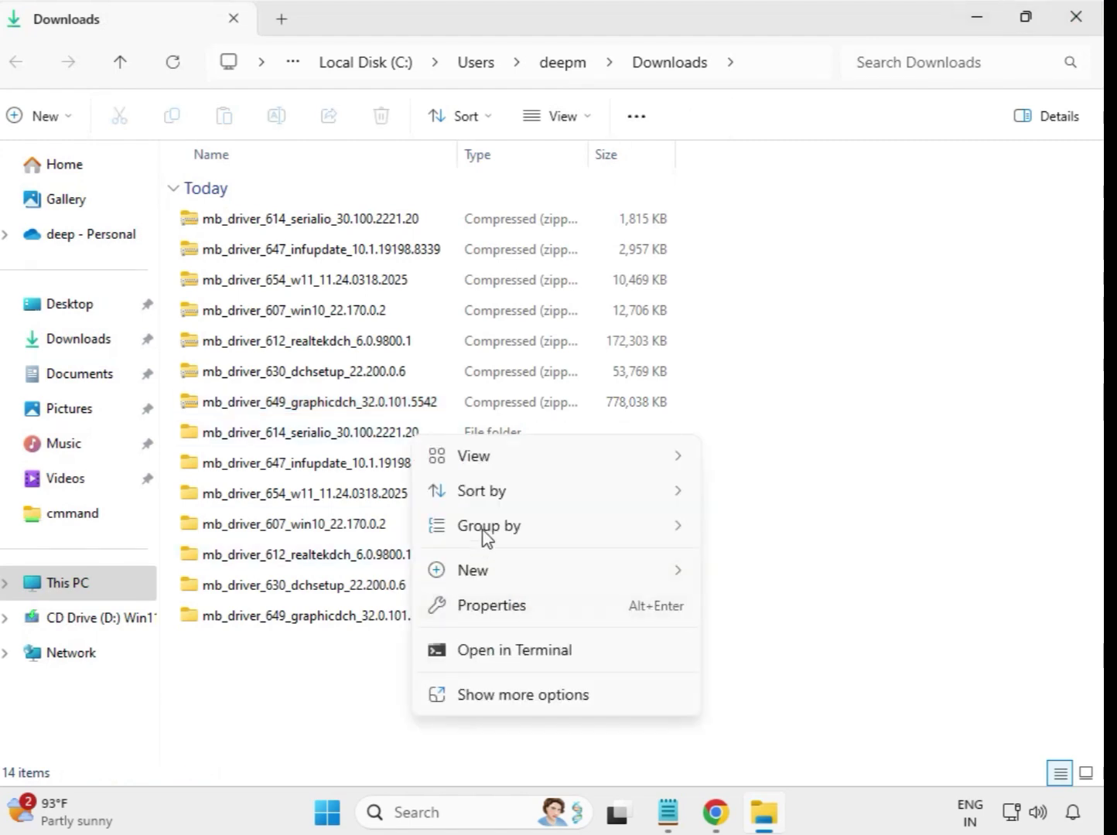
{"action": "left_click", "coordinate": [535, 696]}
{"action": "left_click", "coordinate": [473, 465]}
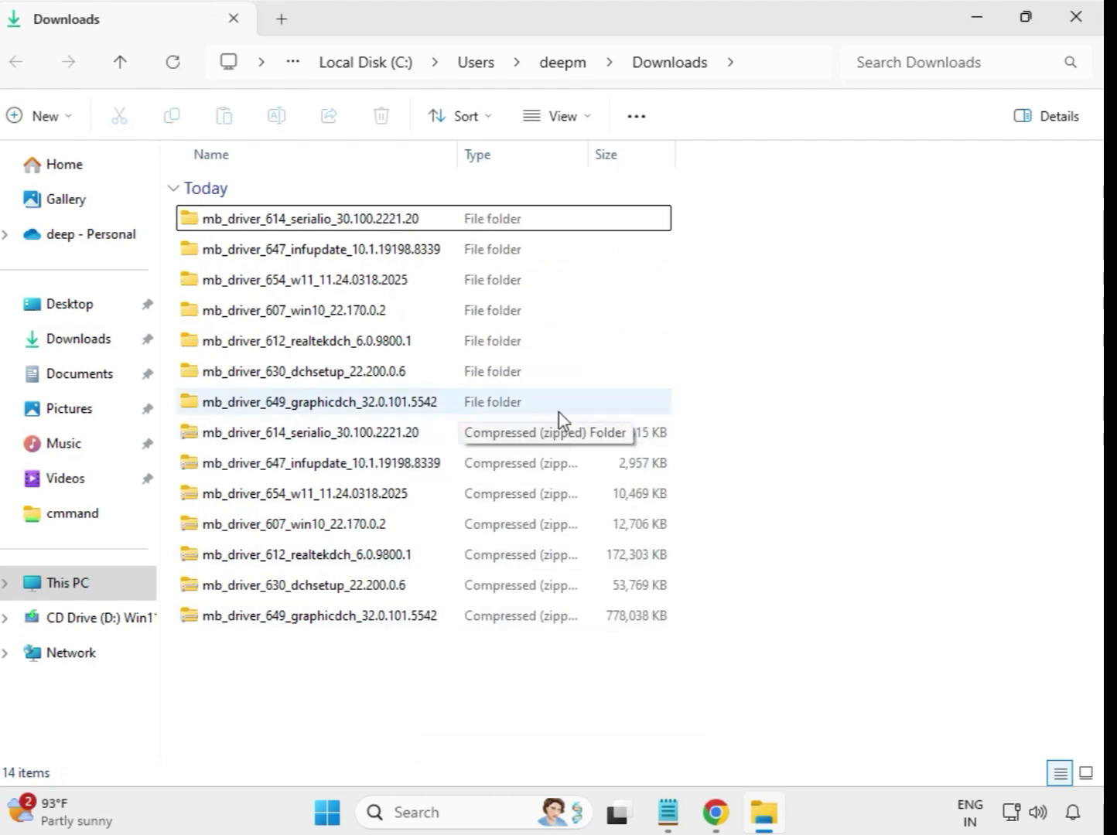
Step: Open the extracted mb_driver_614_serialio_30.100.2221.20 folder
{"action": "left_click_drag", "start_coordinate": [682, 400], "coordinate": [424, 218]}
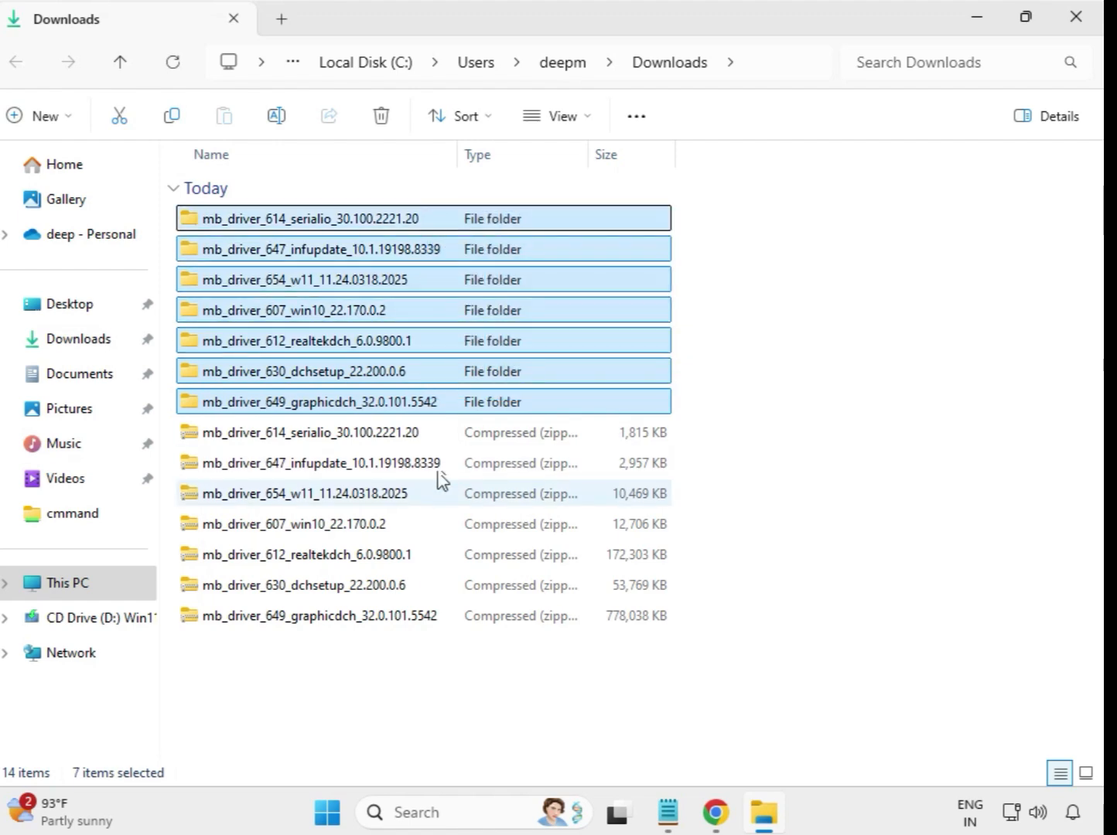
{"action": "left_click", "coordinate": [723, 269]}
{"action": "double_click", "coordinate": [311, 221]}
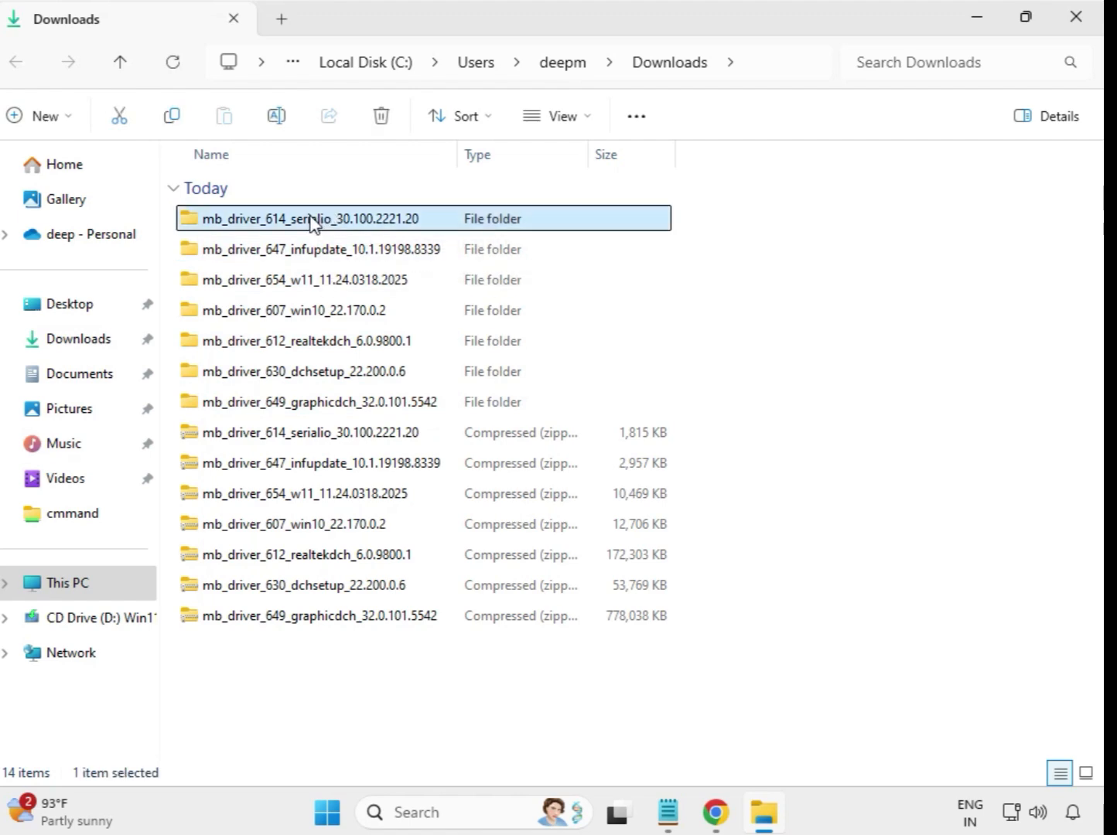
{"action": "left_click", "coordinate": [298, 228]}
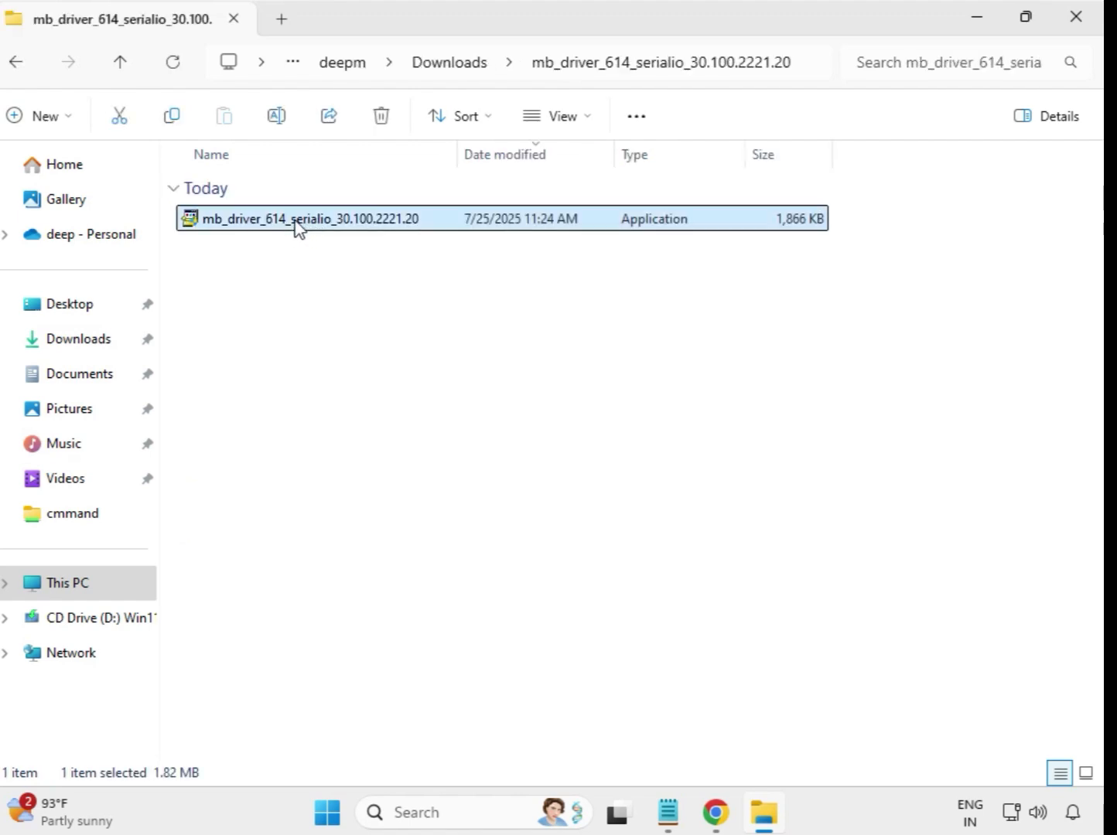
Step: Run the serialio driver setup application as administrator and allow it in User Account Control
{"action": "right_click", "coordinate": [298, 228]}
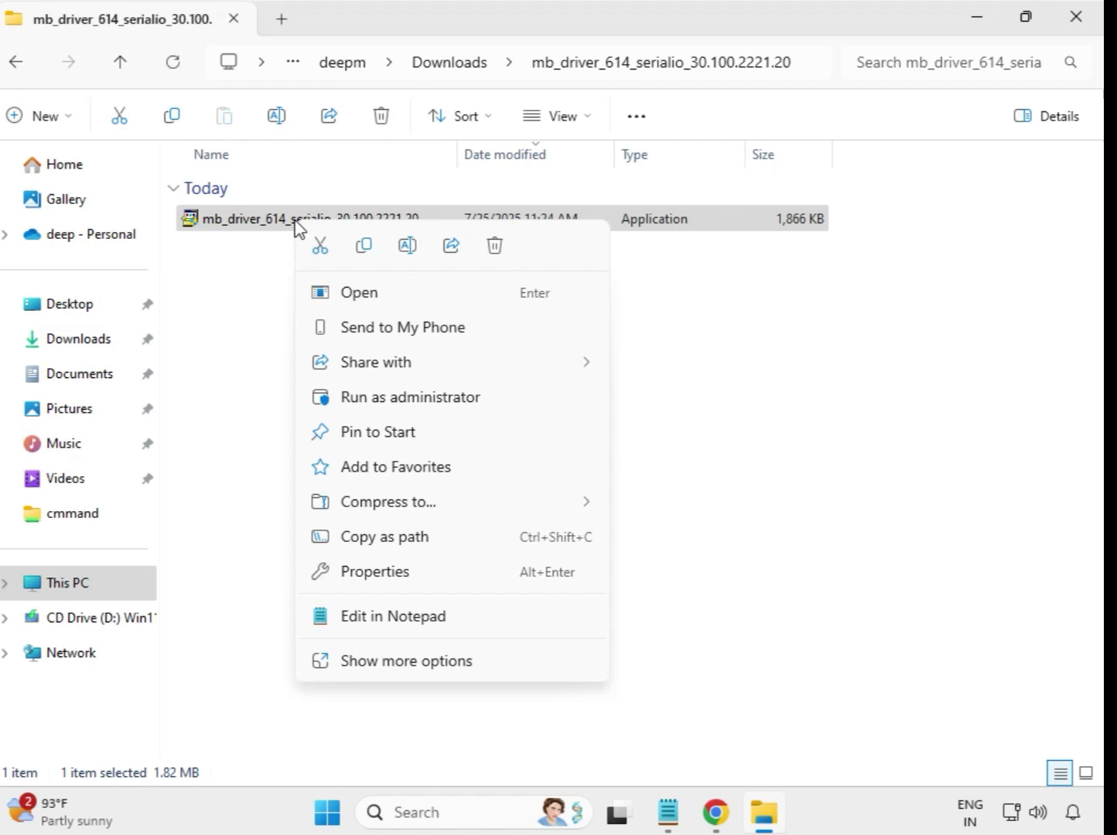
{"action": "left_click", "coordinate": [394, 399]}
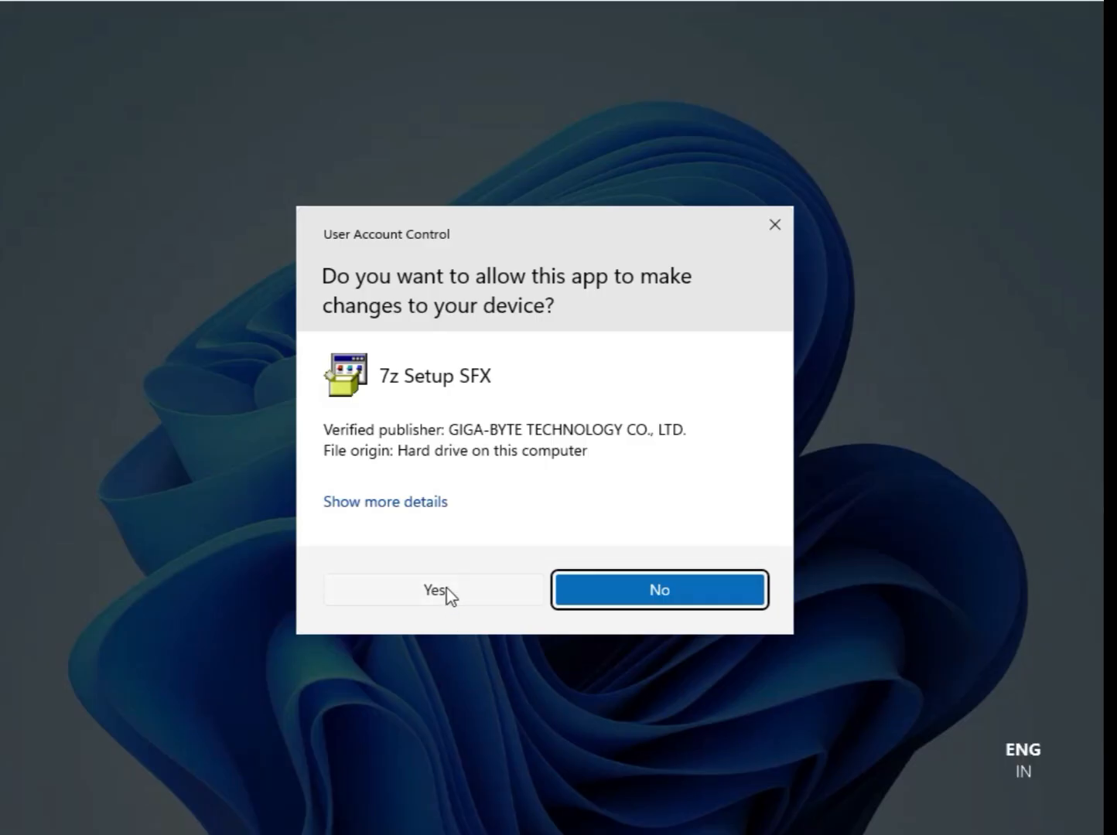
{"action": "left_click", "coordinate": [446, 593]}
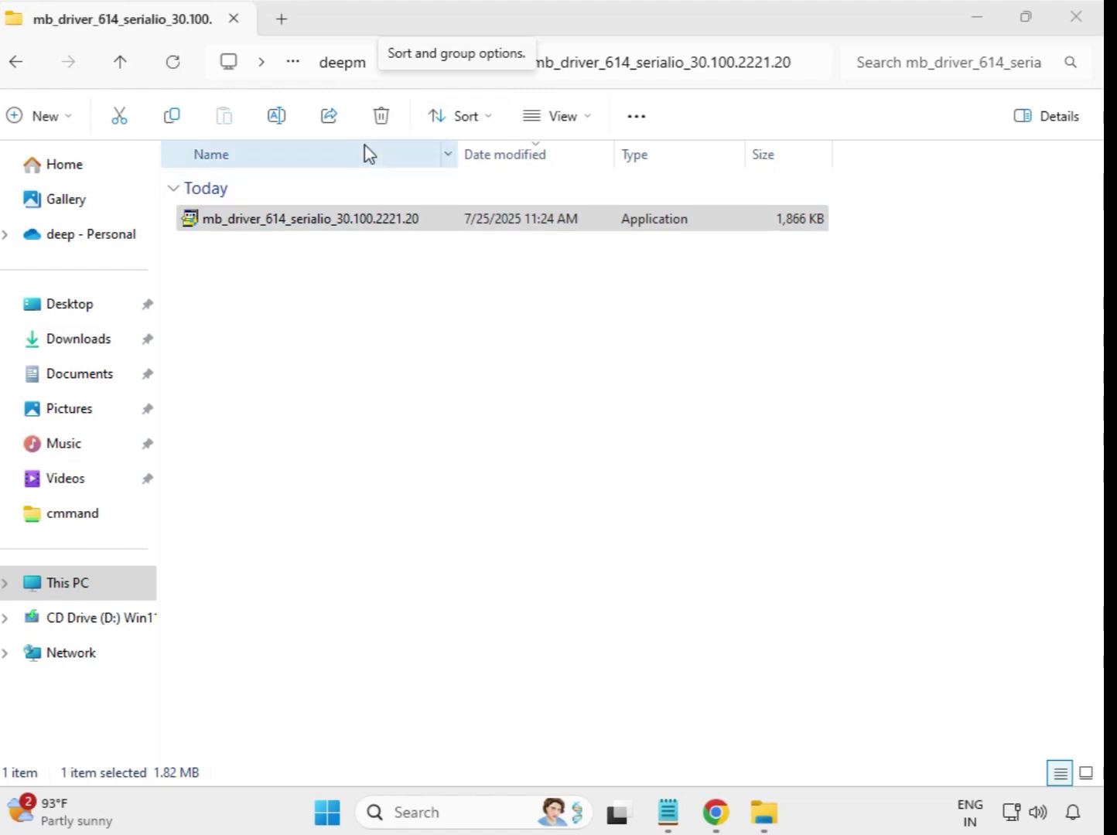
Step: Open the extracted mb_driver_647_infupdate_10.1.19198.8339 folder and run its setup application as administrator, allowing it in User Account Control
{"action": "left_click", "coordinate": [22, 67]}
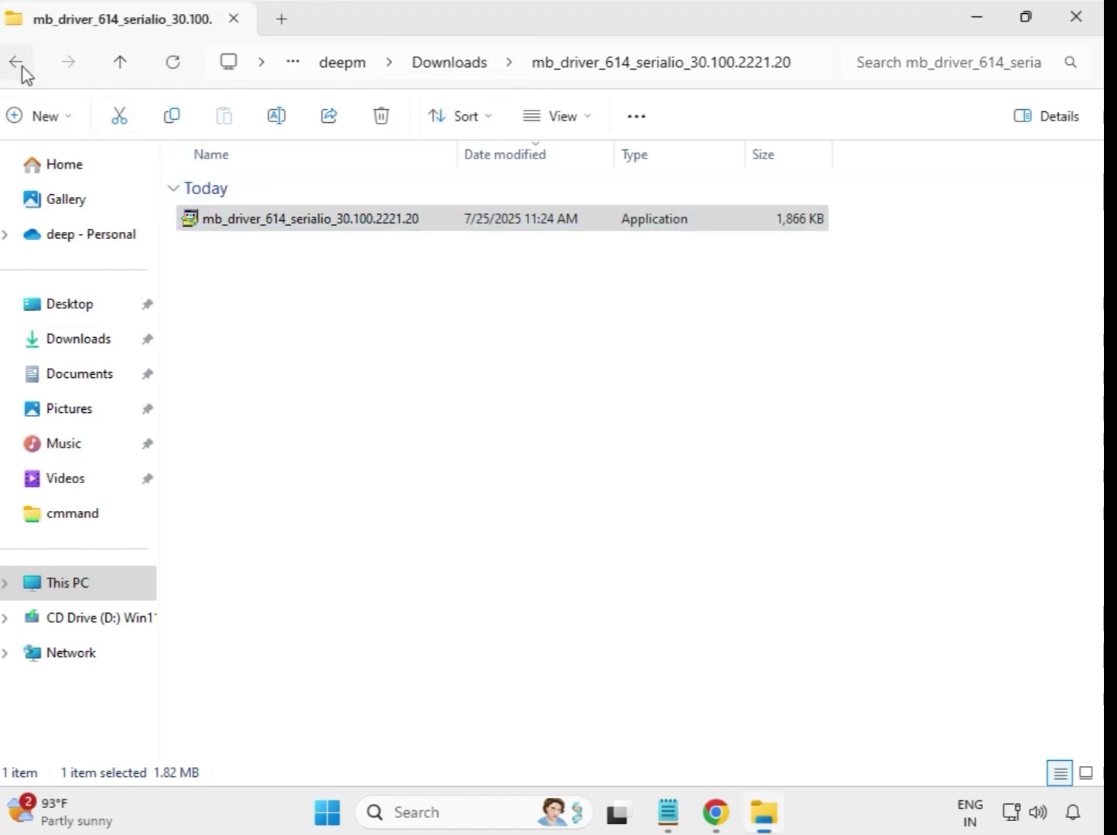
{"action": "left_click", "coordinate": [22, 67]}
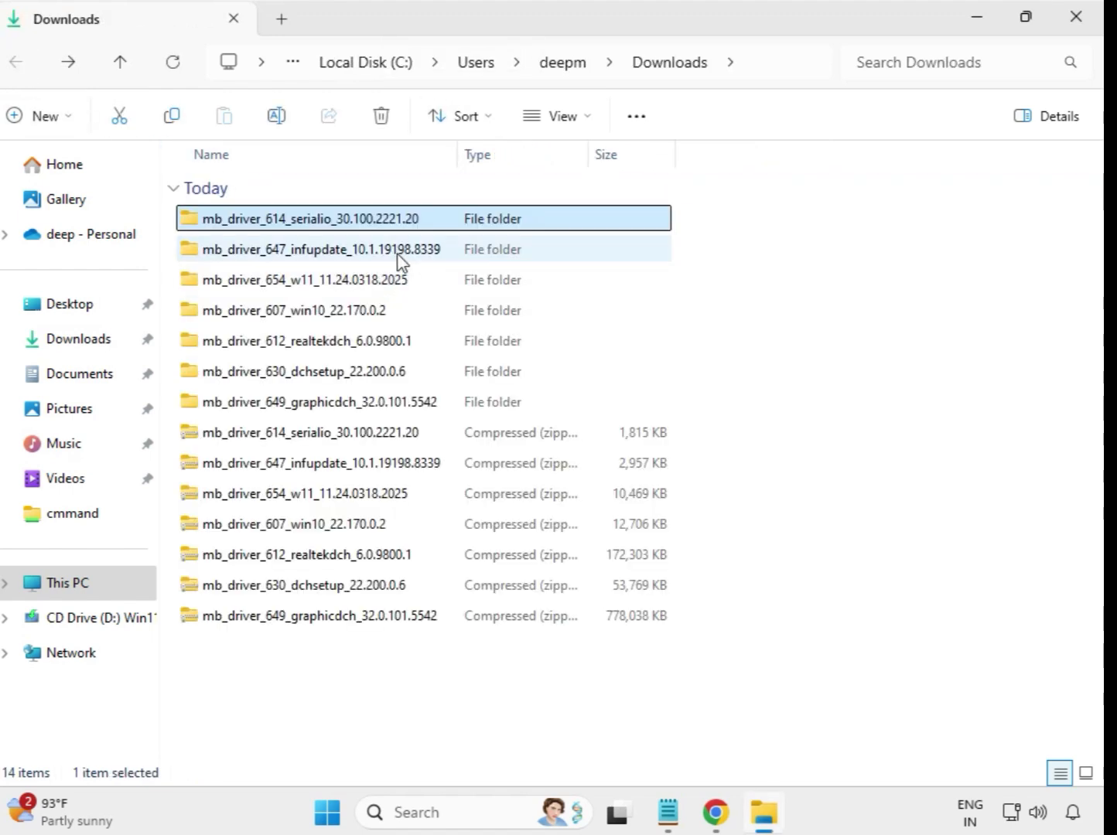
{"action": "double_click", "coordinate": [370, 249]}
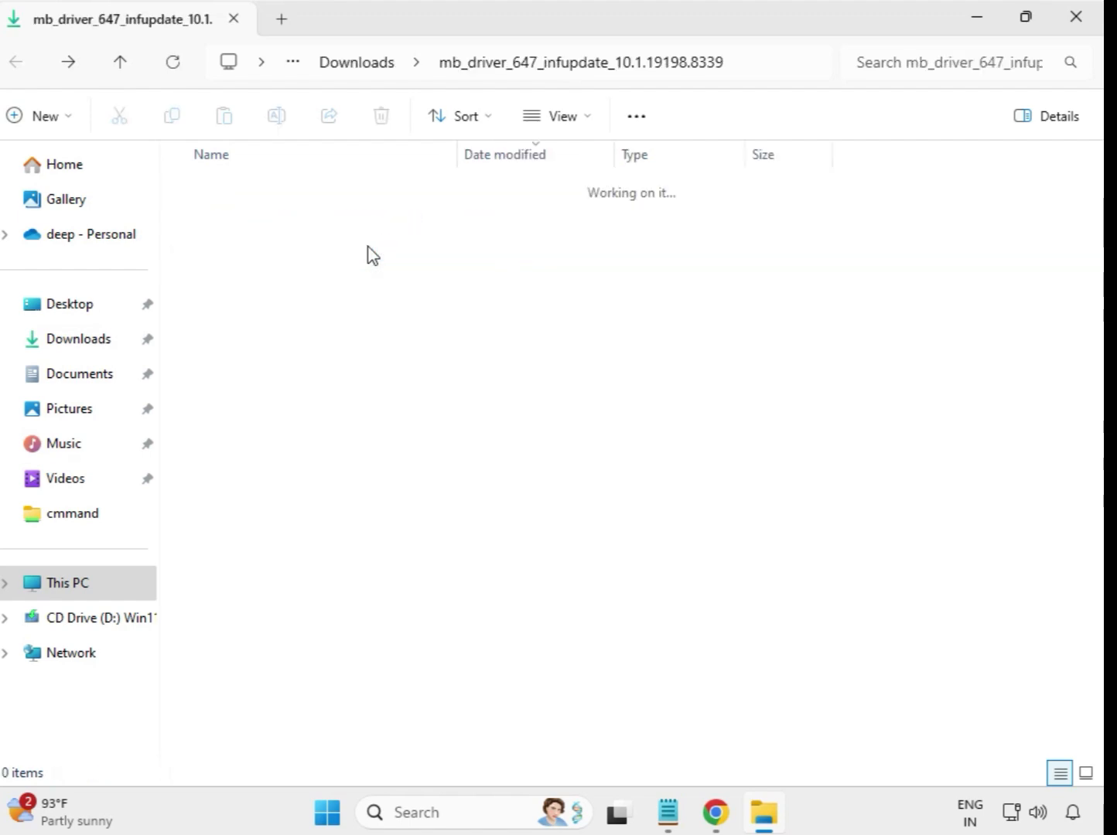
{"action": "left_click", "coordinate": [371, 227]}
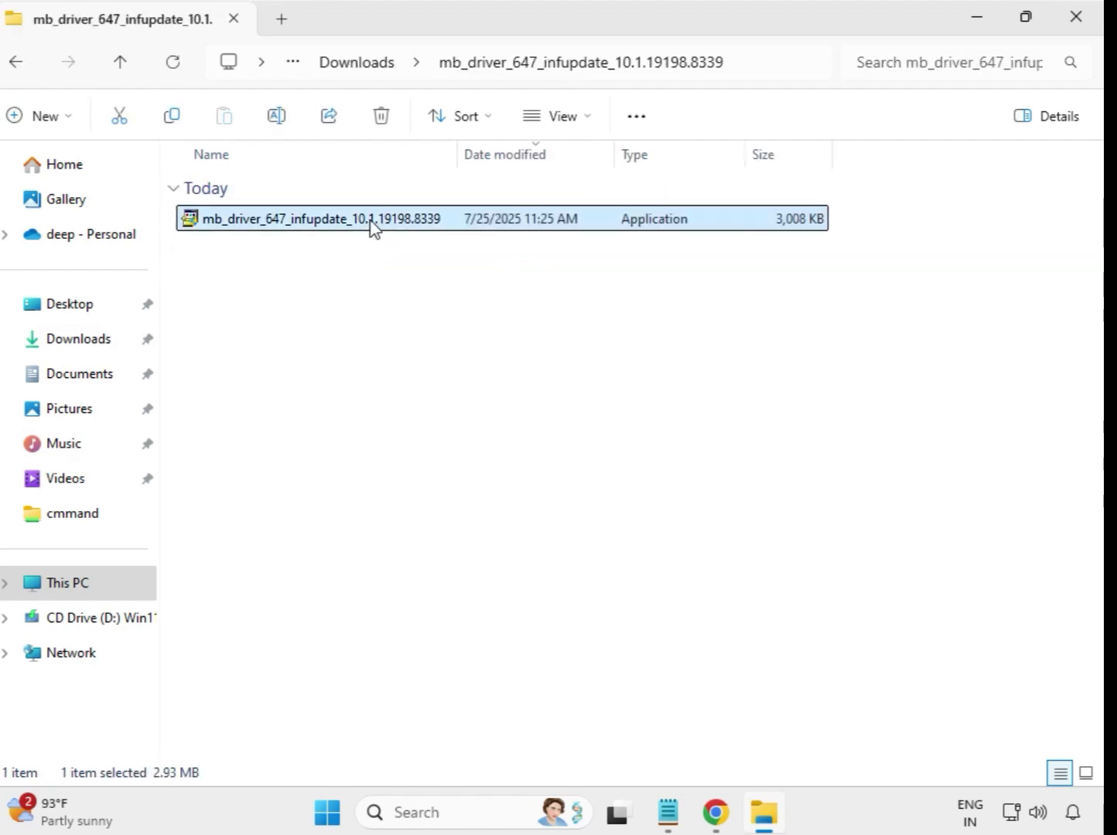
{"action": "right_click", "coordinate": [371, 227]}
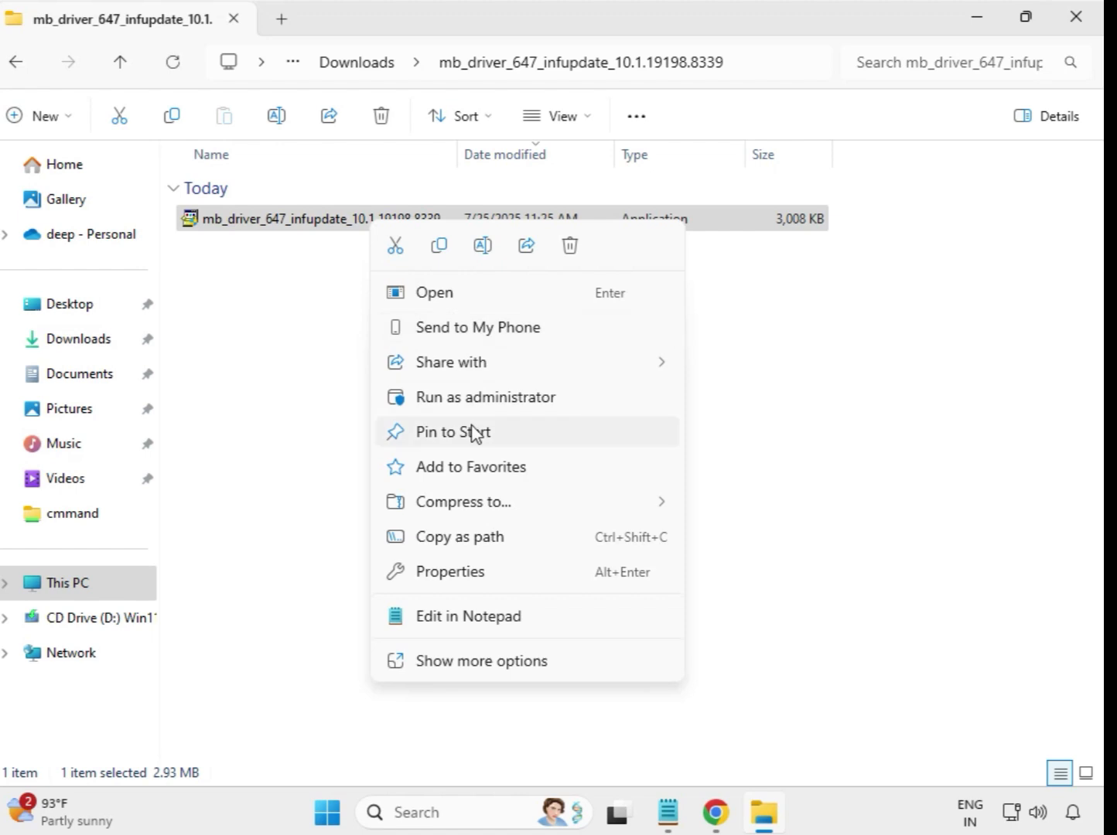
{"action": "left_click", "coordinate": [487, 398]}
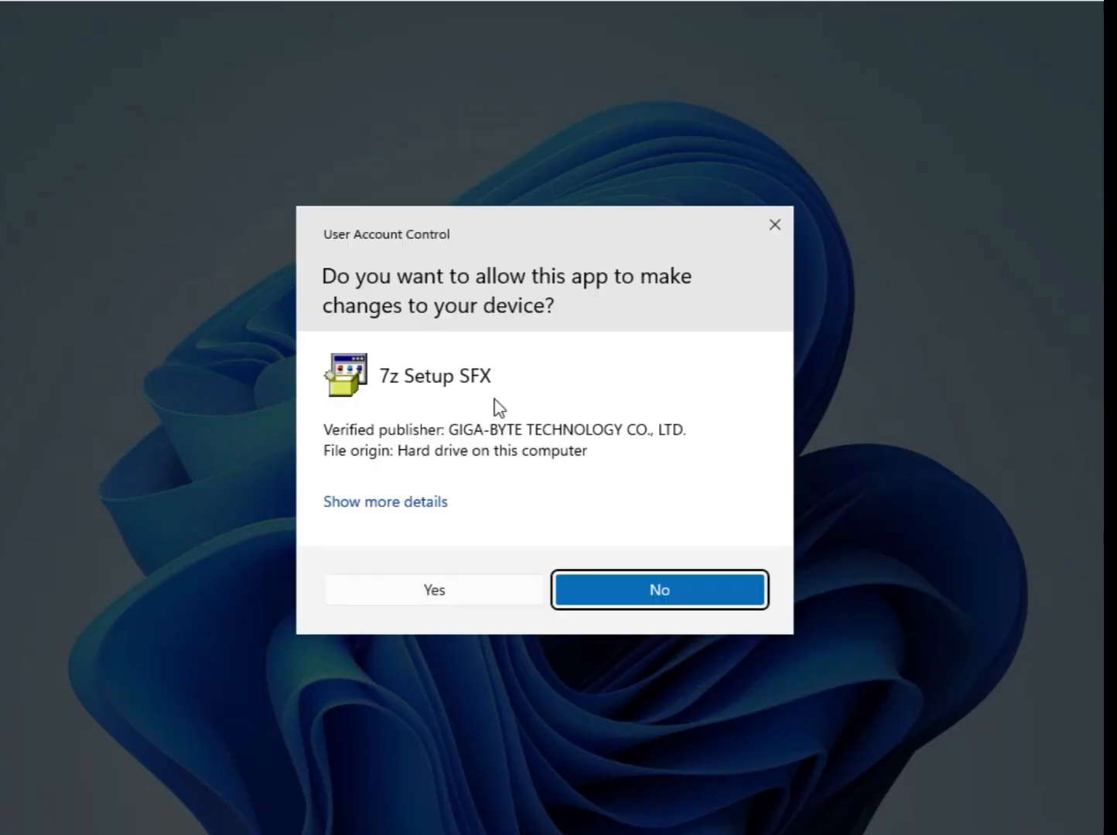
{"action": "left_click", "coordinate": [508, 602]}
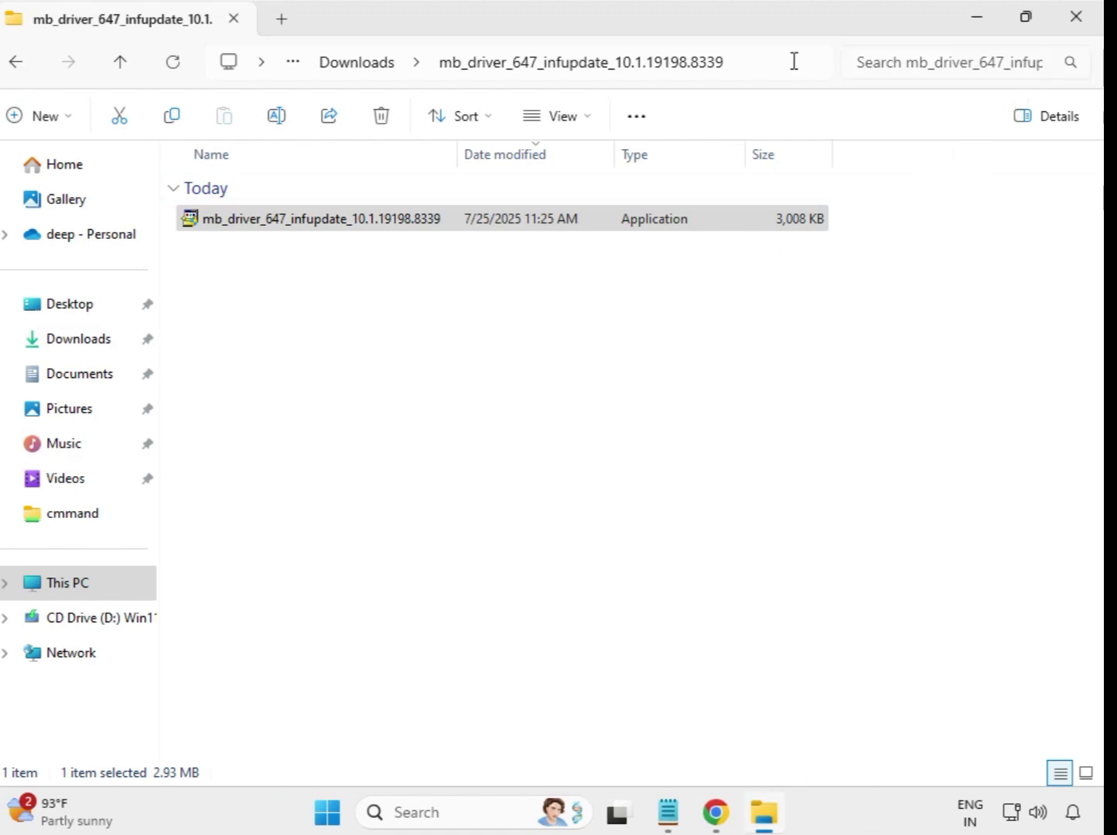
Step: Open the extracted mb_driver_654_w11_11.24.0318.2025 folder and run its setup application as administrator, allowing it in User Account Control
{"action": "left_click", "coordinate": [338, 65]}
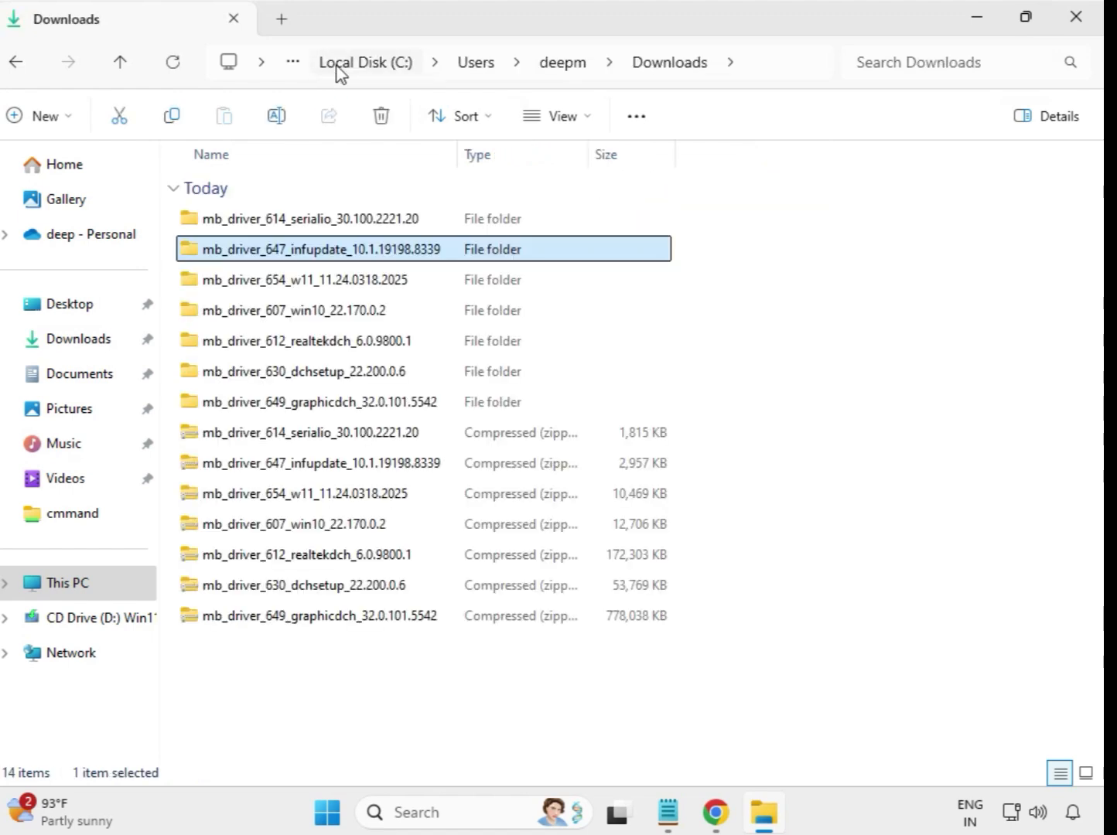
{"action": "double_click", "coordinate": [317, 286]}
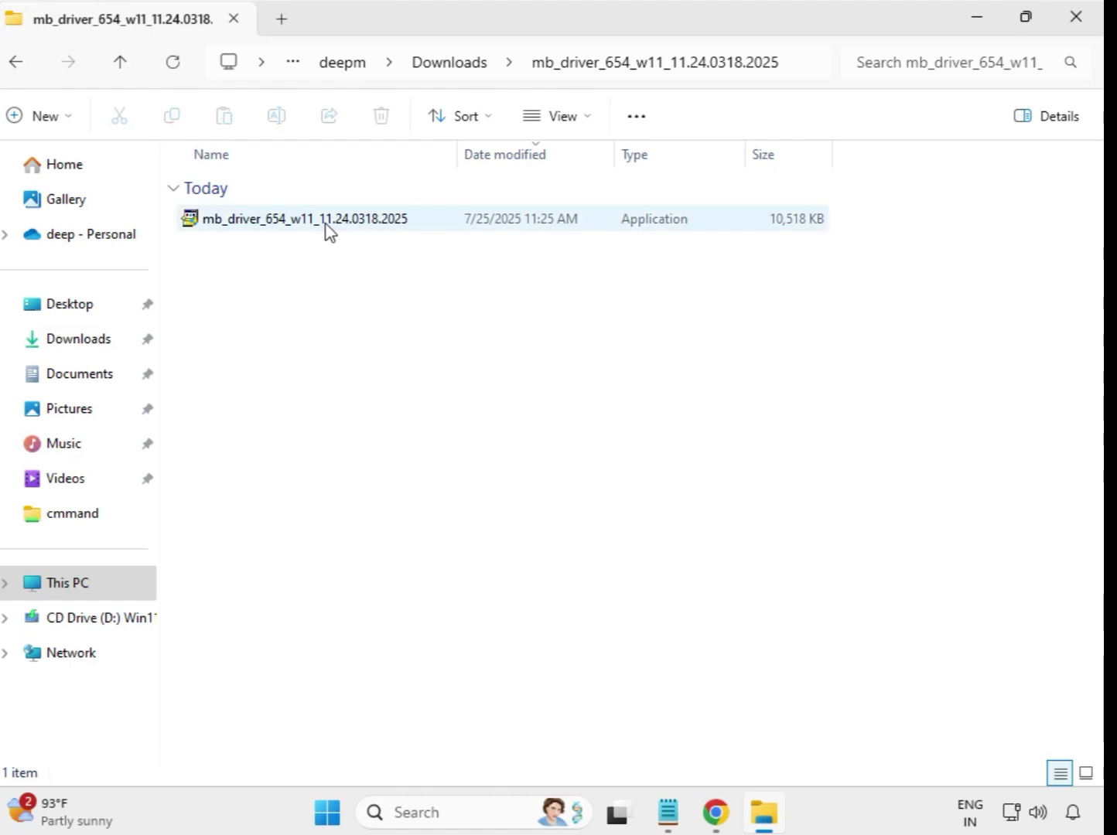
{"action": "left_click", "coordinate": [326, 228]}
{"action": "right_click", "coordinate": [328, 230]}
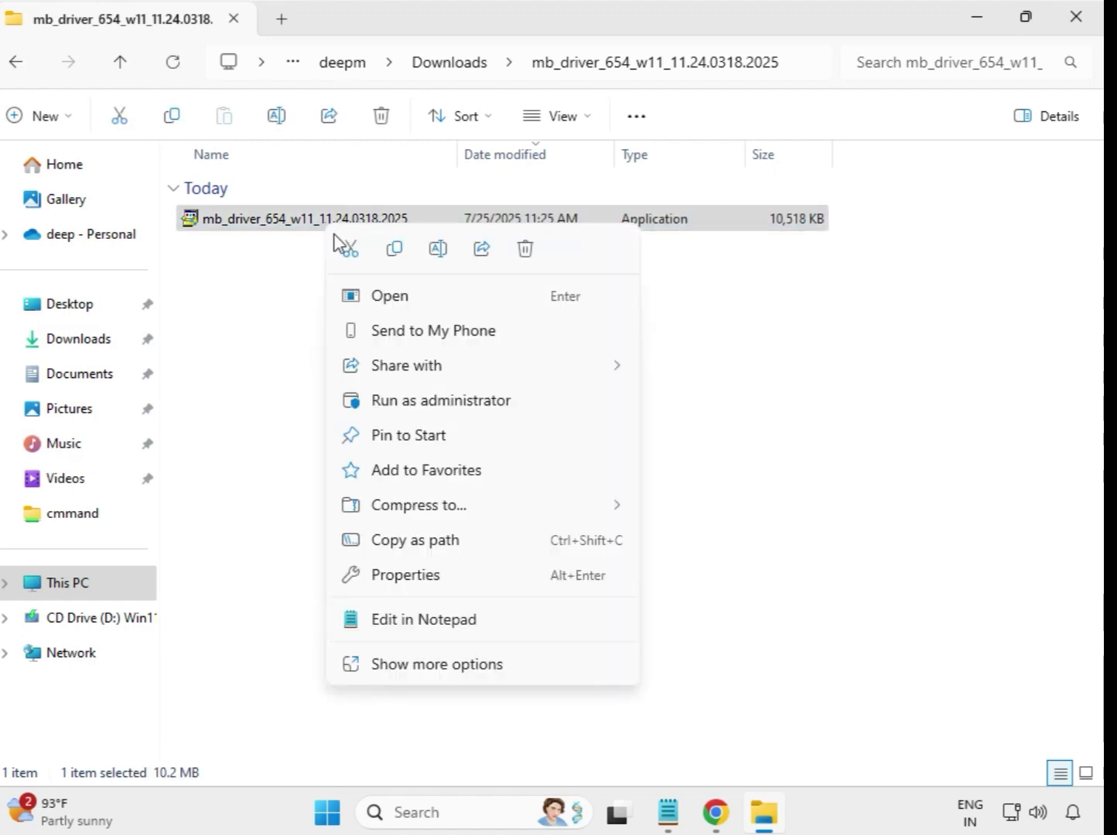
{"action": "left_click", "coordinate": [433, 400]}
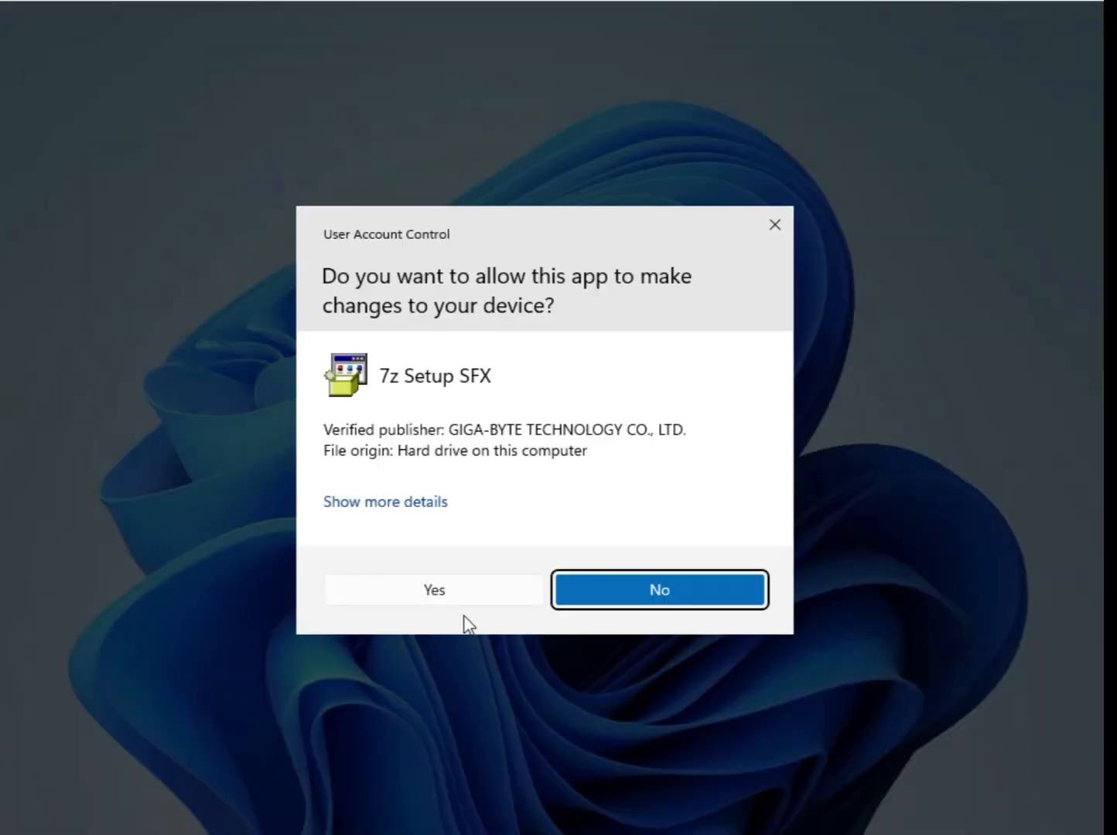
{"action": "left_click", "coordinate": [458, 602]}
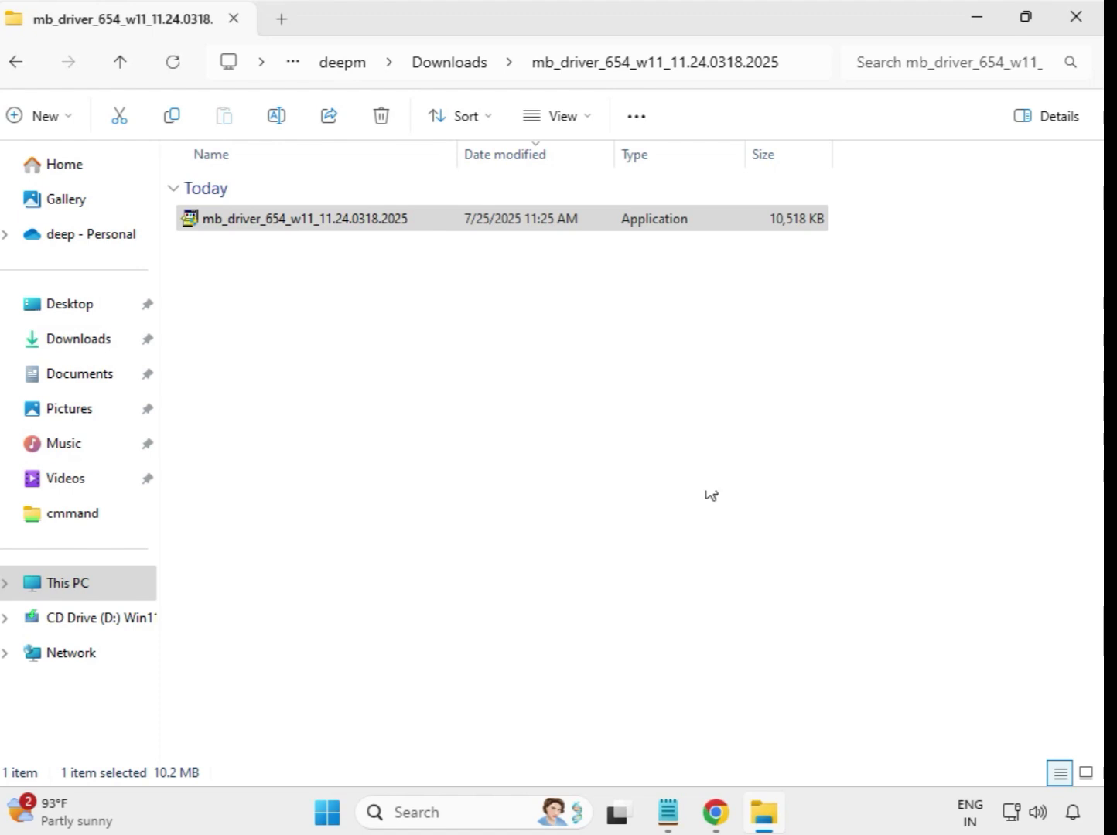
Step: Open the extracted mb_driver_607_win10_22.170.0.2 folder and run its setup application as administrator, allowing it in User Account Control
{"action": "left_click", "coordinate": [453, 65]}
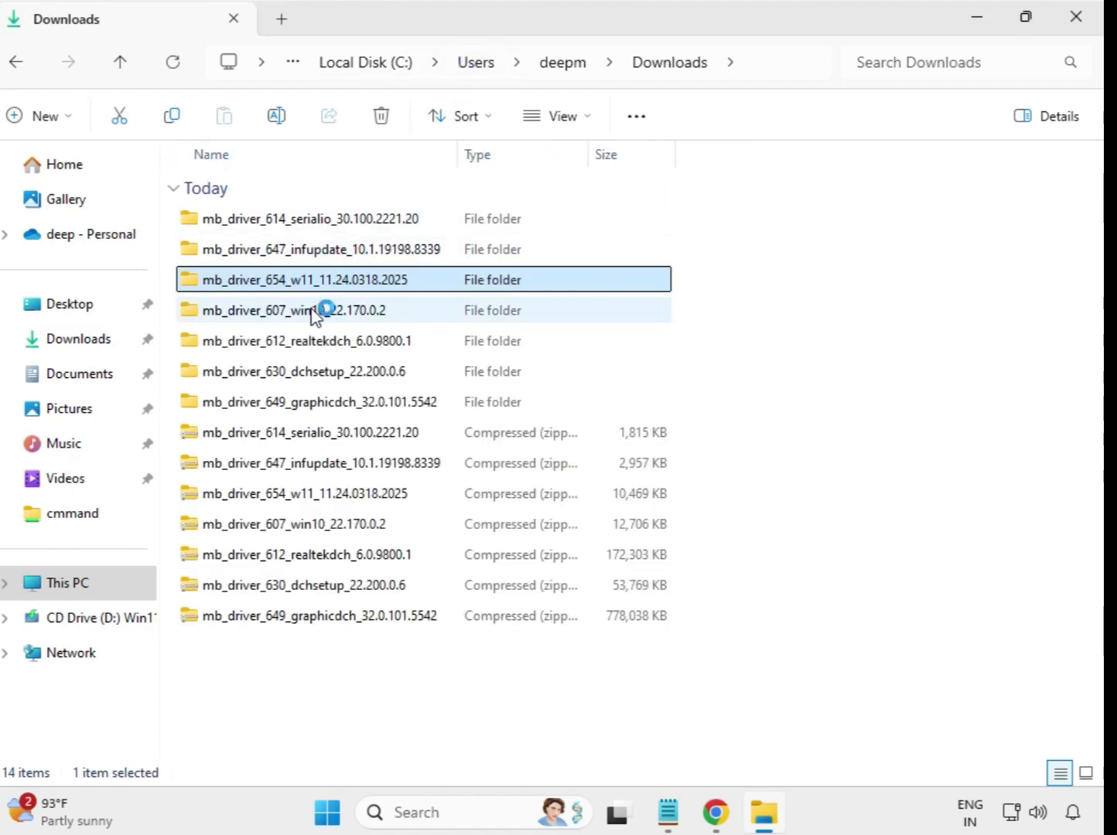
{"action": "double_click", "coordinate": [322, 311]}
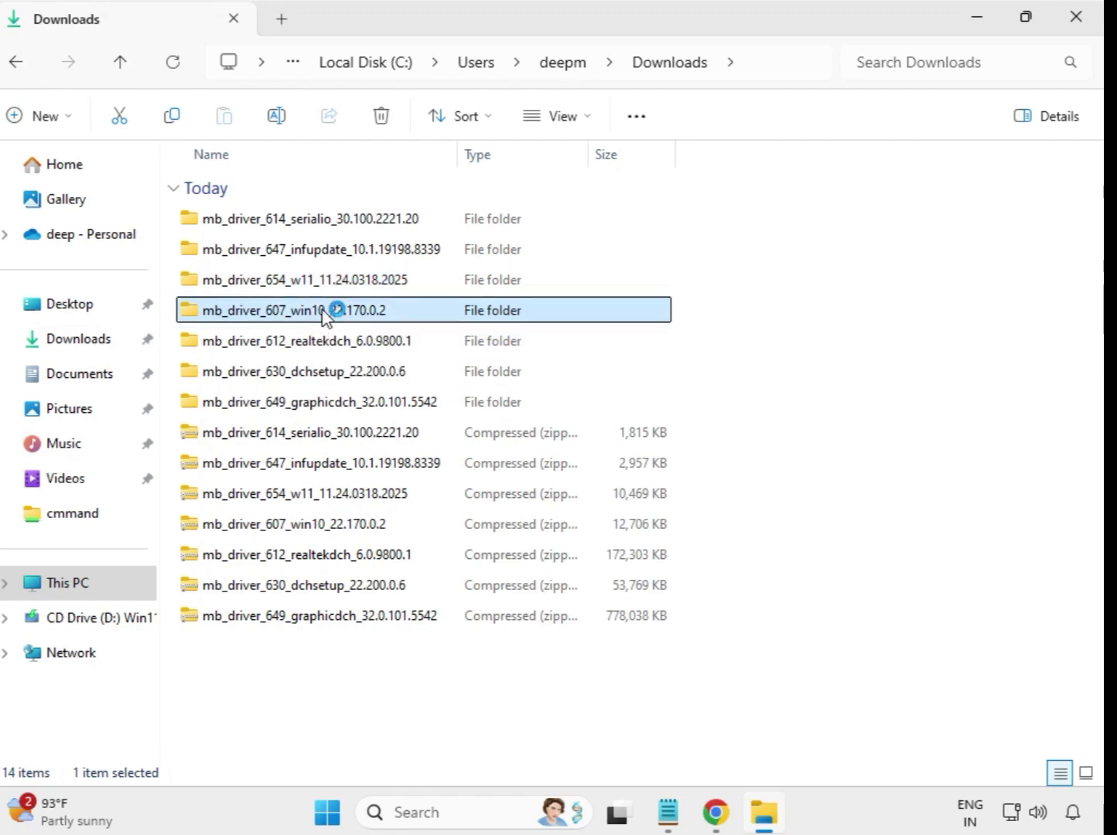
{"action": "left_click", "coordinate": [306, 224]}
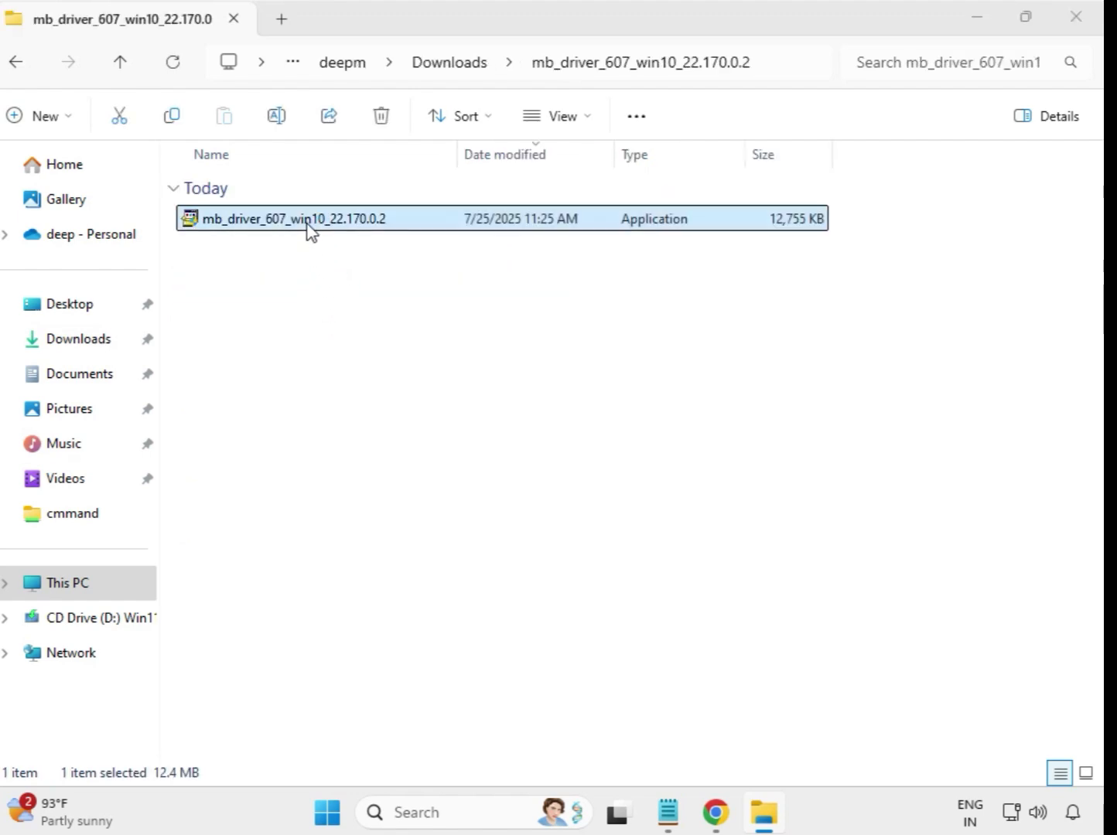
{"action": "right_click", "coordinate": [306, 224]}
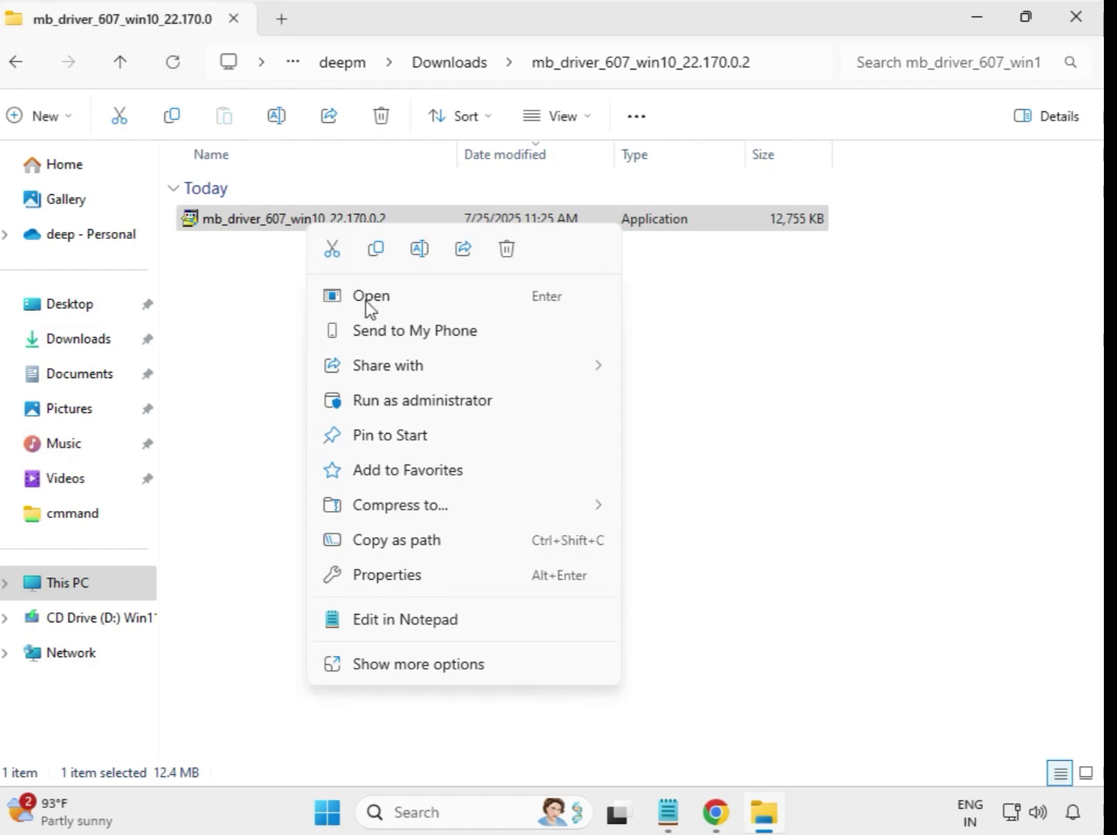
{"action": "left_click", "coordinate": [399, 400]}
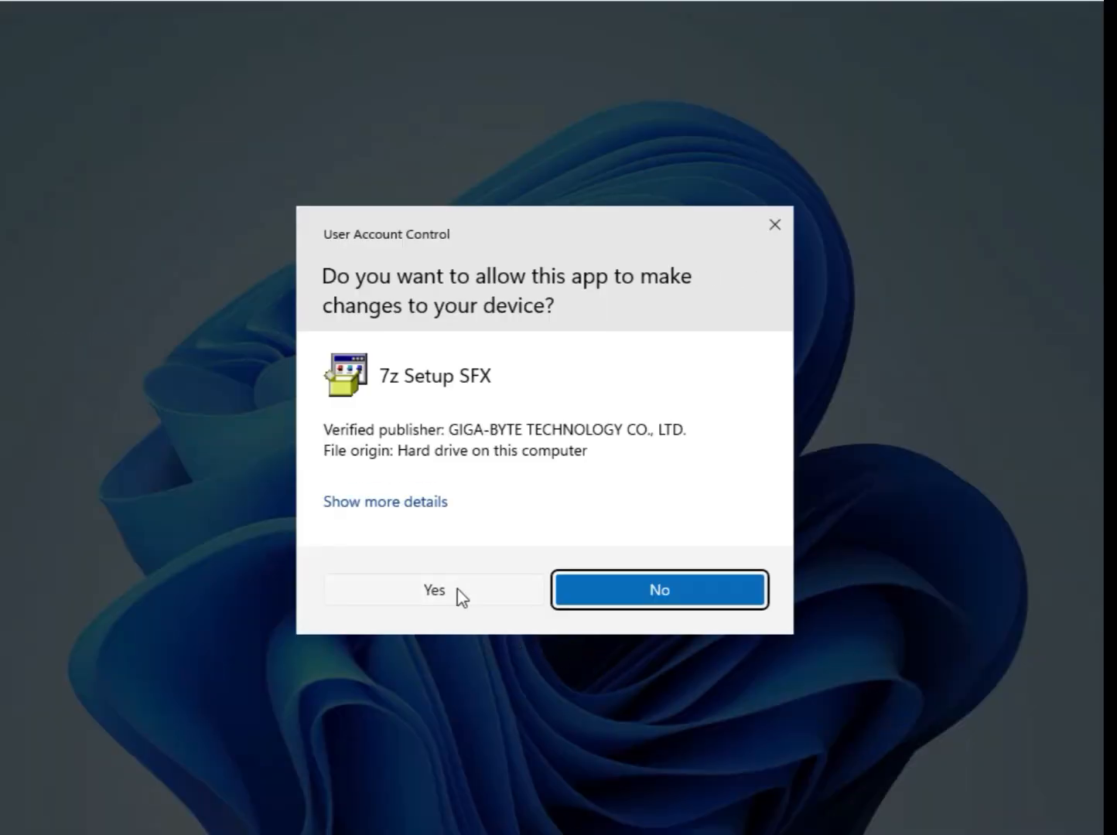
{"action": "left_click", "coordinate": [458, 589]}
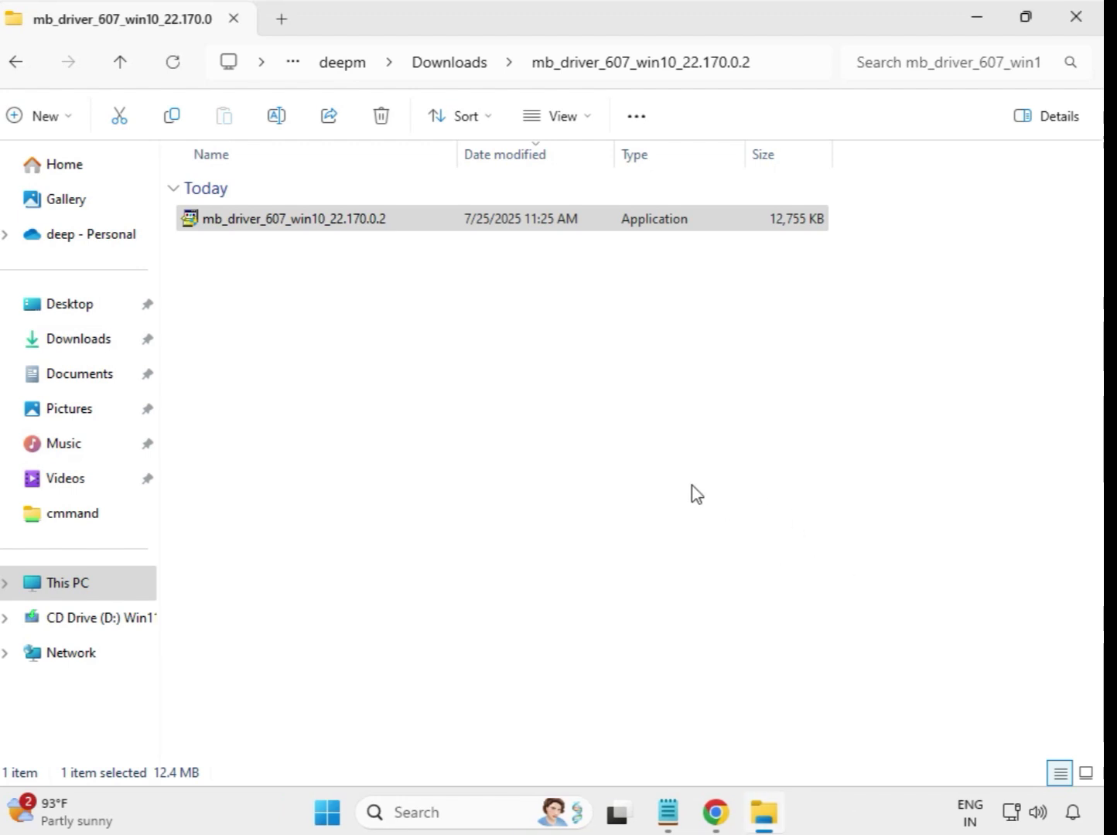
Step: Open the extracted mb_driver_612_realtekdch_6.0.9800.1 folder and run its setup application as administrator, allowing it in User Account Control
{"action": "left_click", "coordinate": [447, 65]}
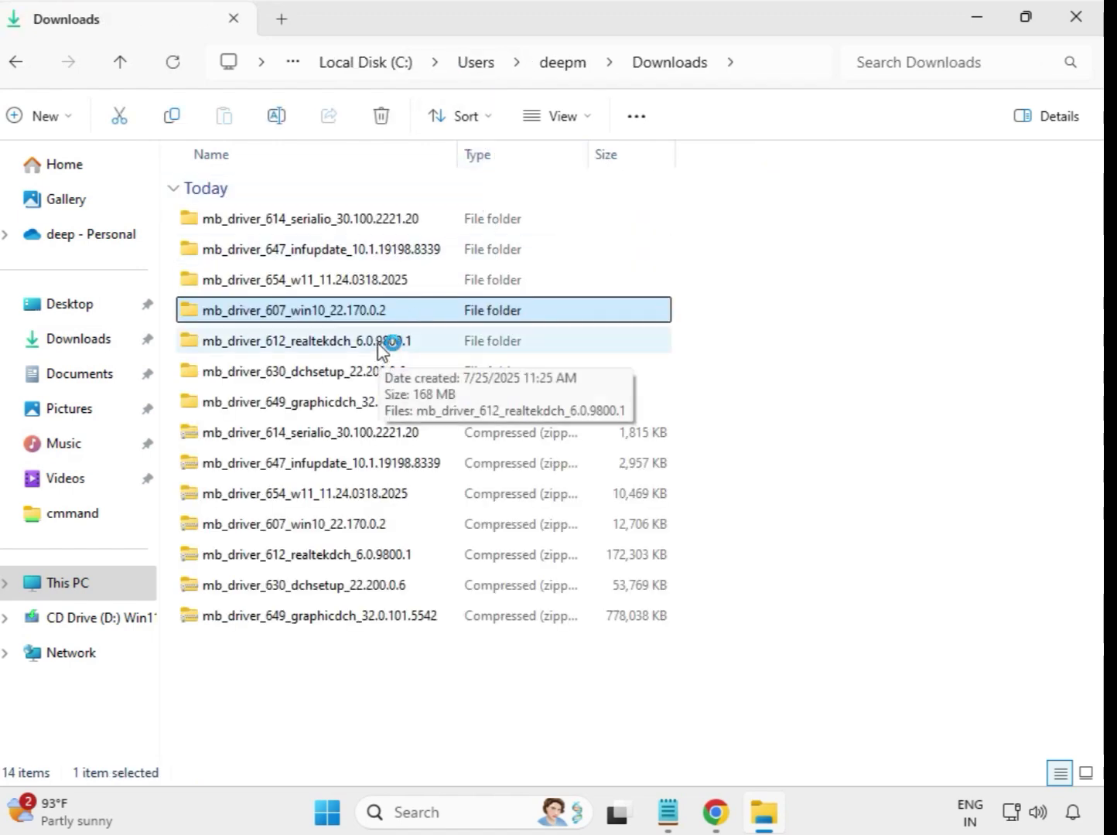
{"action": "left_click", "coordinate": [380, 345]}
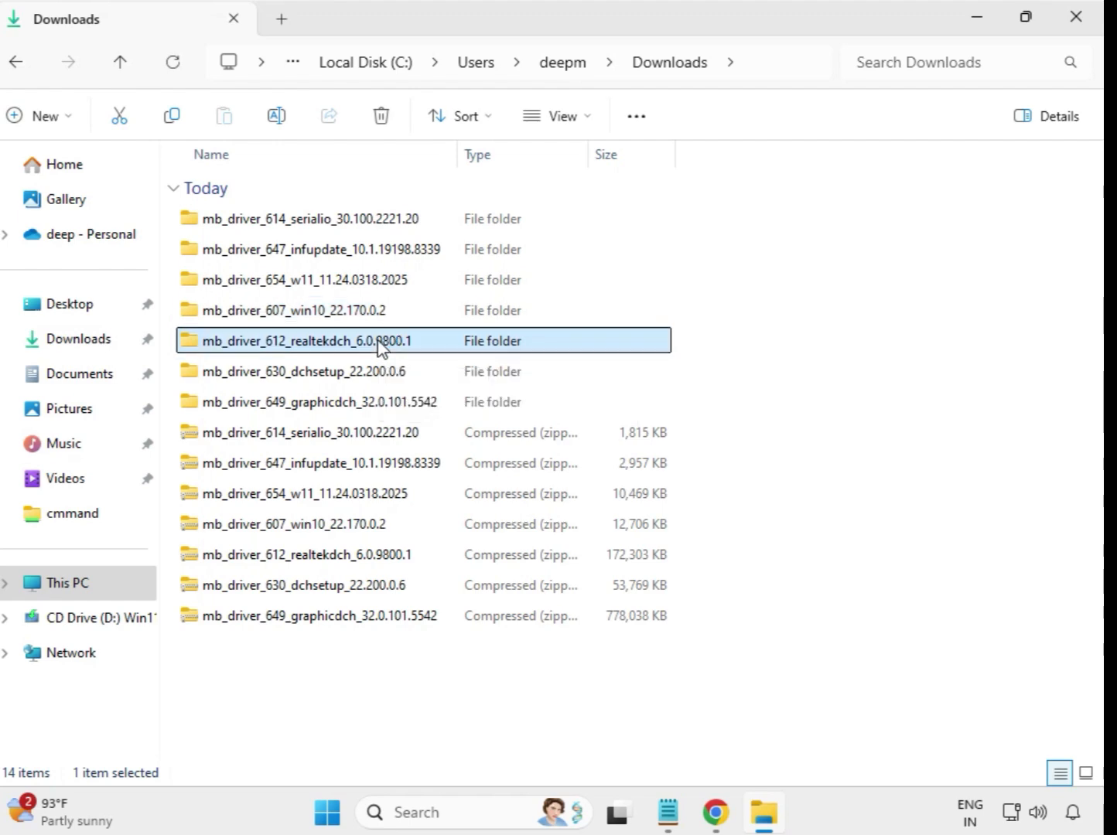
{"action": "double_click", "coordinate": [444, 347]}
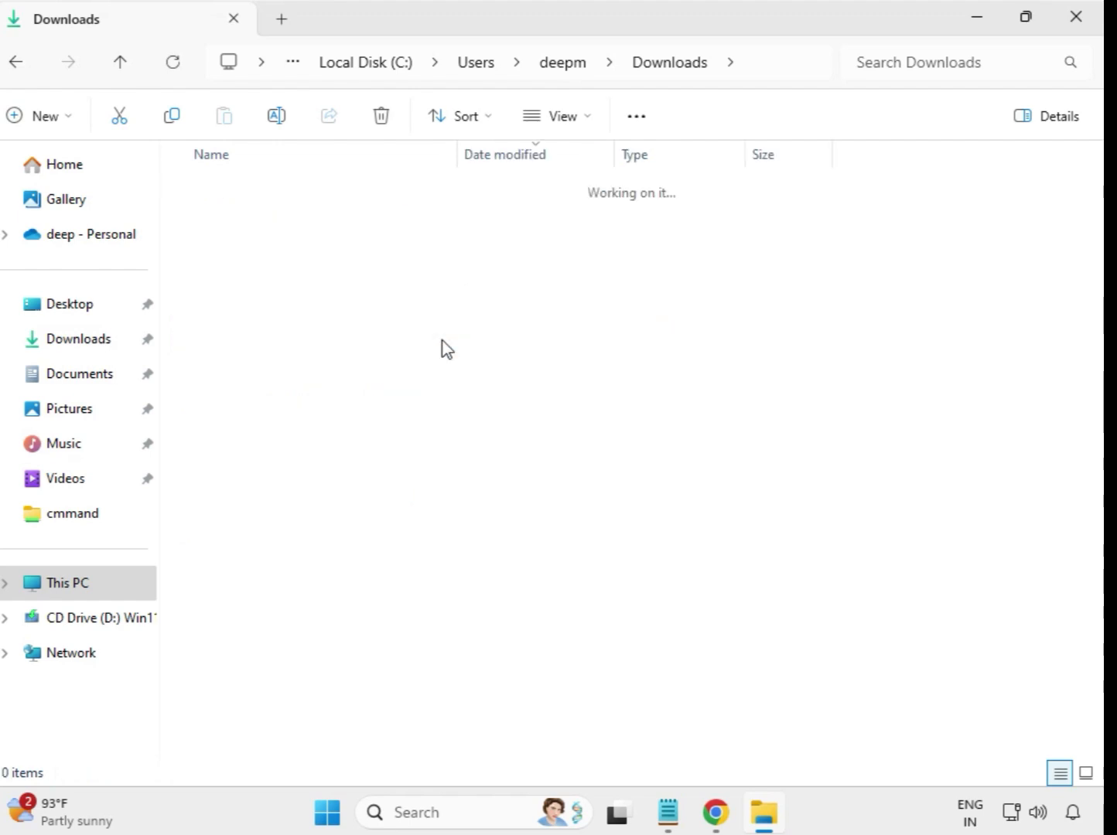
{"action": "left_click", "coordinate": [342, 222]}
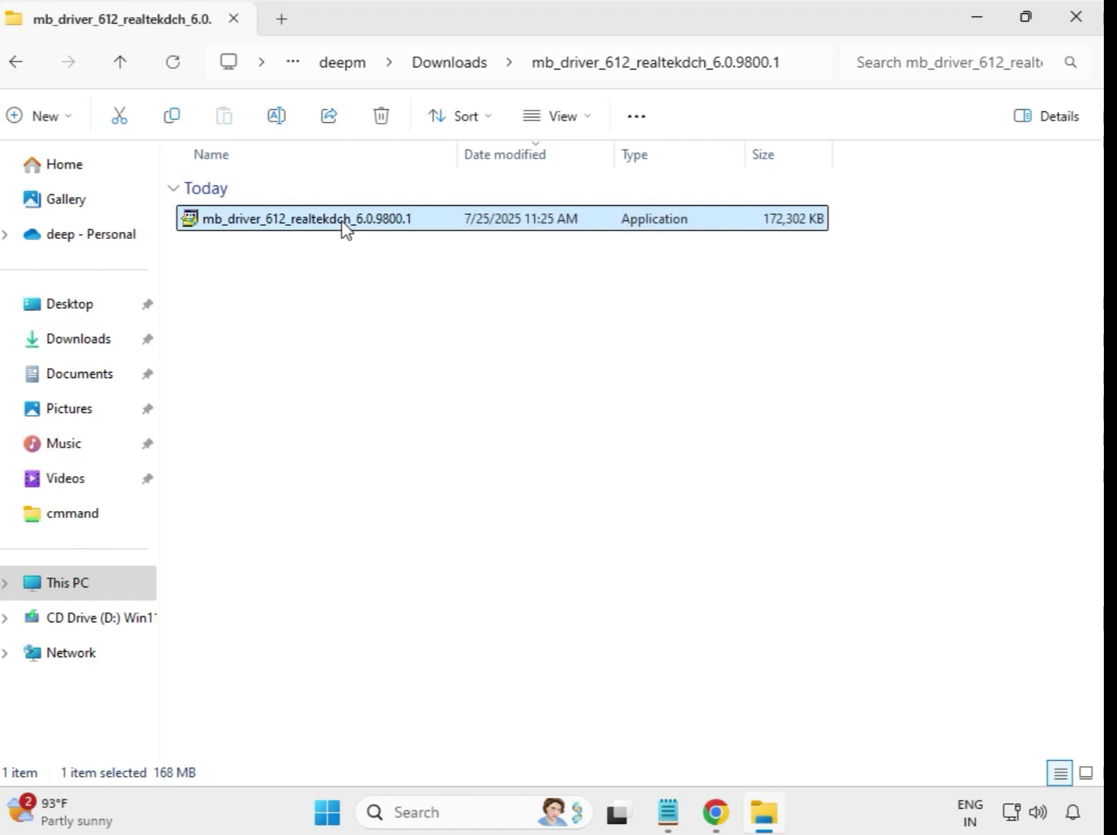
{"action": "right_click", "coordinate": [346, 228]}
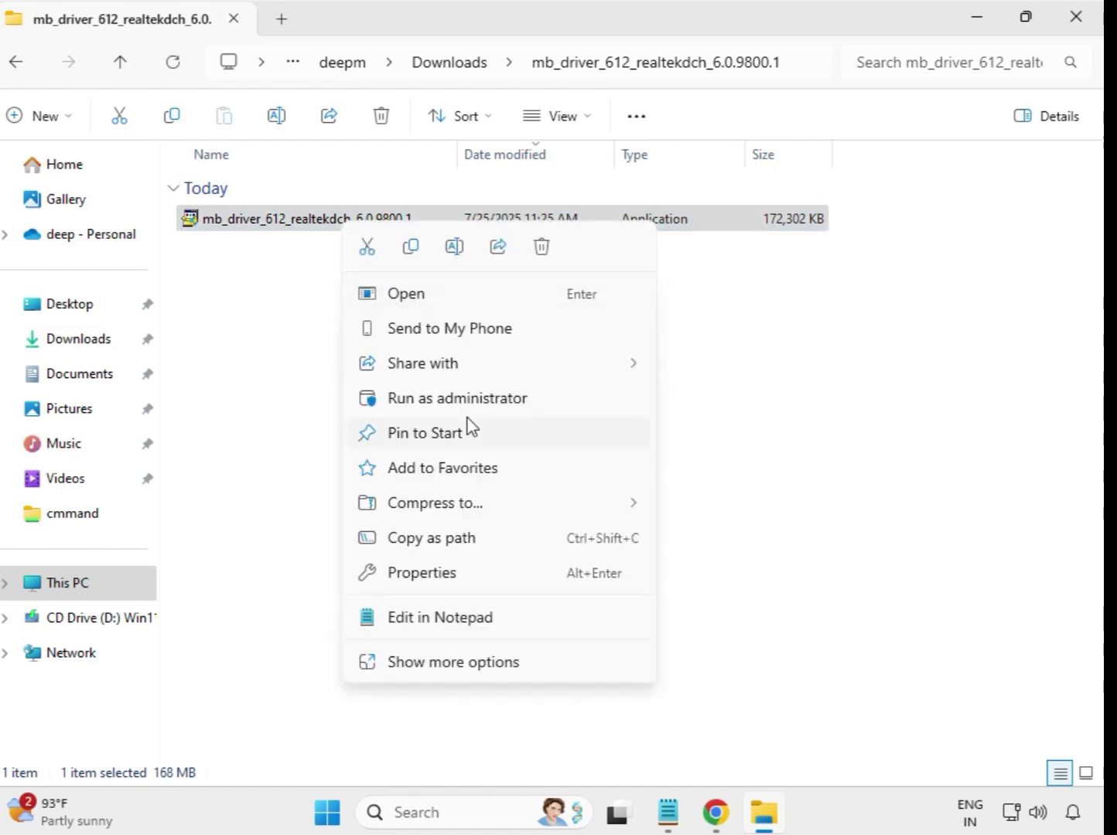
{"action": "left_click", "coordinate": [482, 409]}
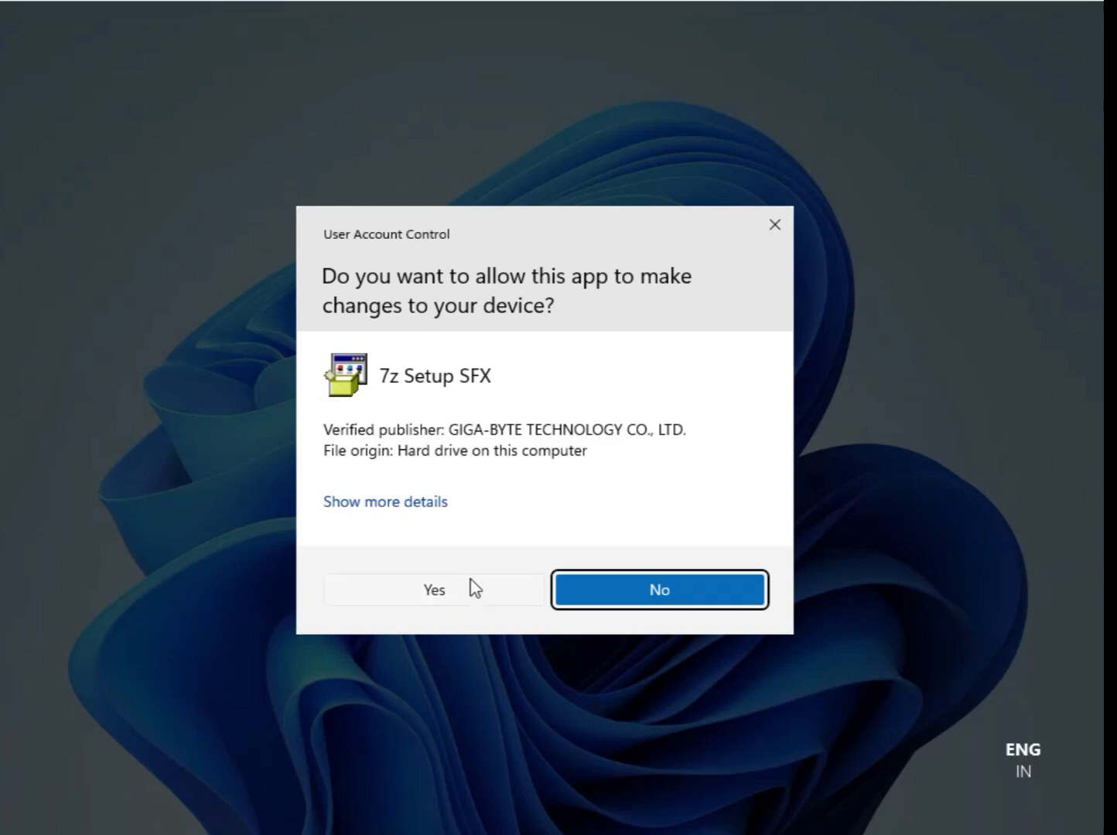
{"action": "left_click", "coordinate": [454, 588]}
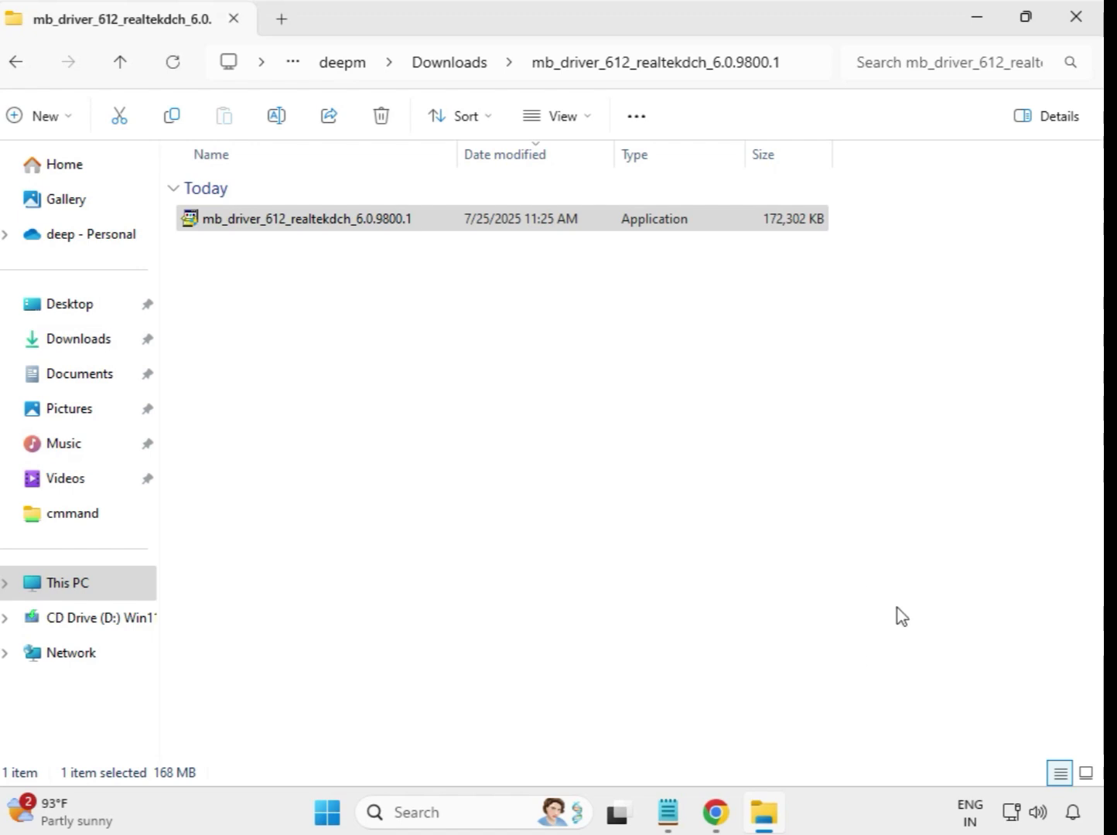
Step: Open the extracted mb_driver_630_dchsetup_22.200.0.6 folder and run its setup application as administrator, allowing it in User Account Control
{"action": "left_click", "coordinate": [452, 73]}
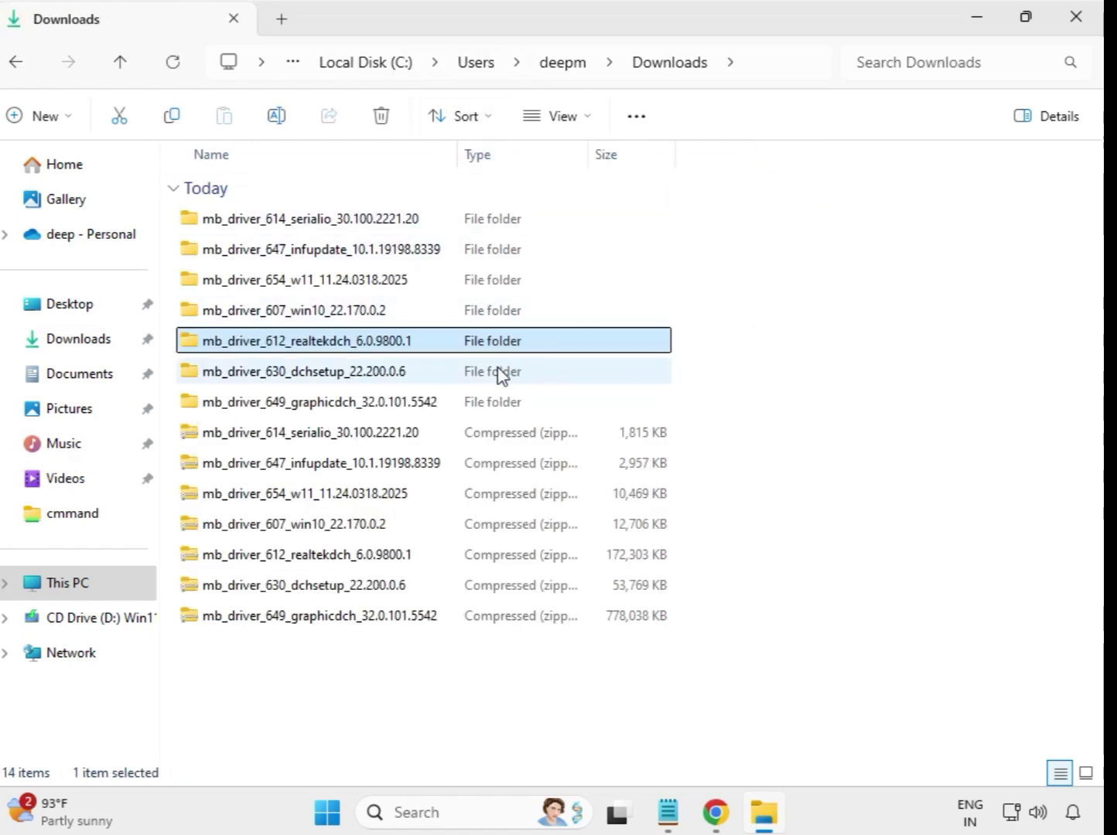
{"action": "left_click", "coordinate": [369, 377]}
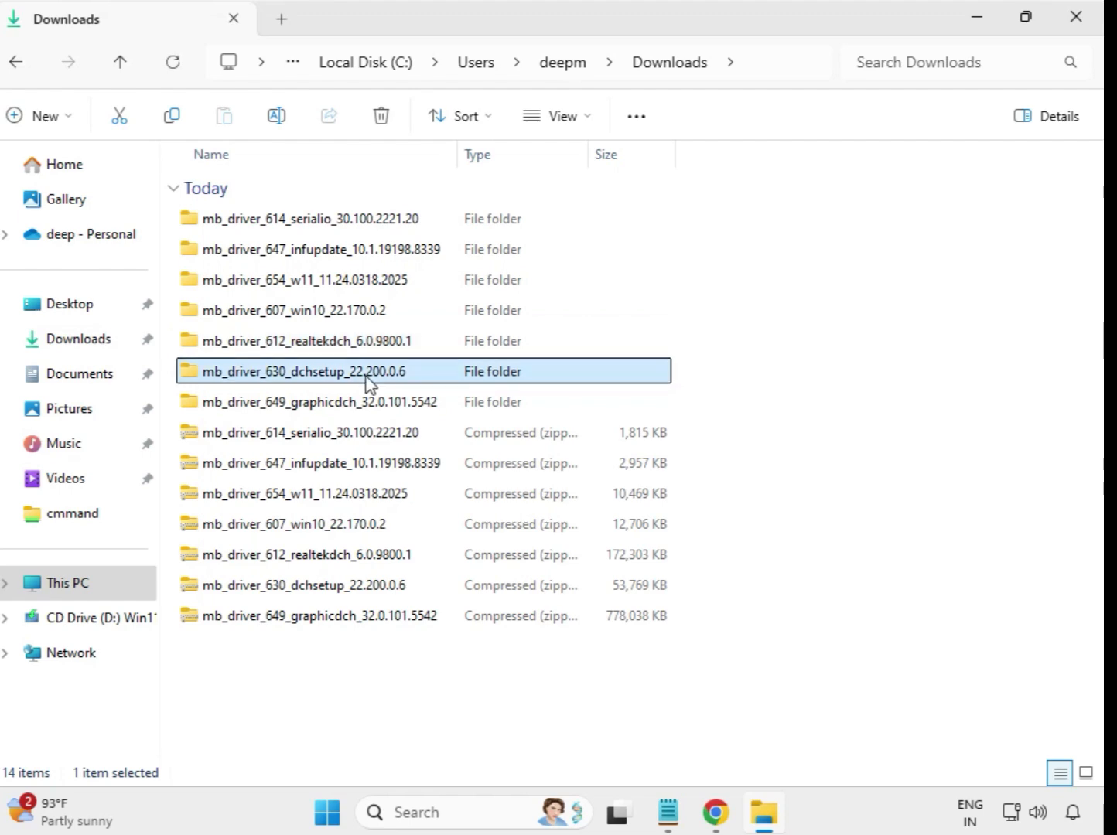
{"action": "left_click", "coordinate": [375, 407]}
{"action": "left_click", "coordinate": [372, 380]}
{"action": "double_click", "coordinate": [358, 379]}
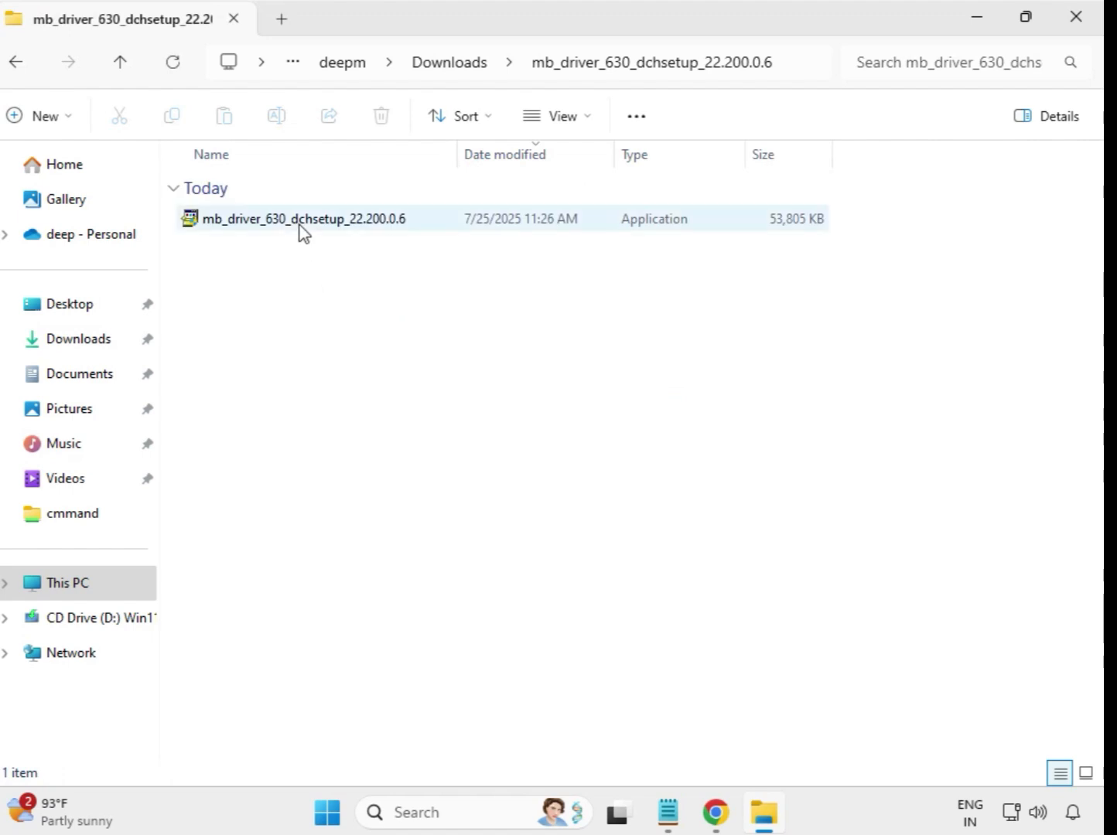
{"action": "left_click", "coordinate": [301, 231]}
{"action": "right_click", "coordinate": [301, 230]}
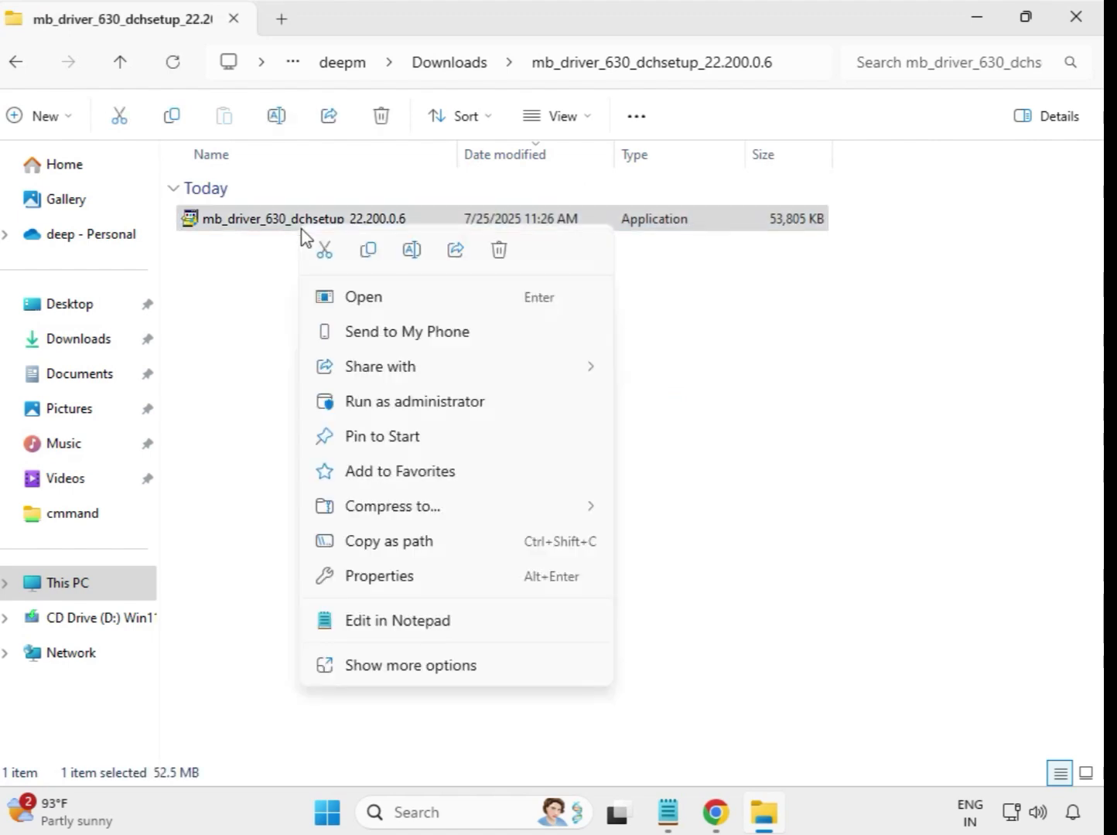
{"action": "left_click", "coordinate": [424, 403]}
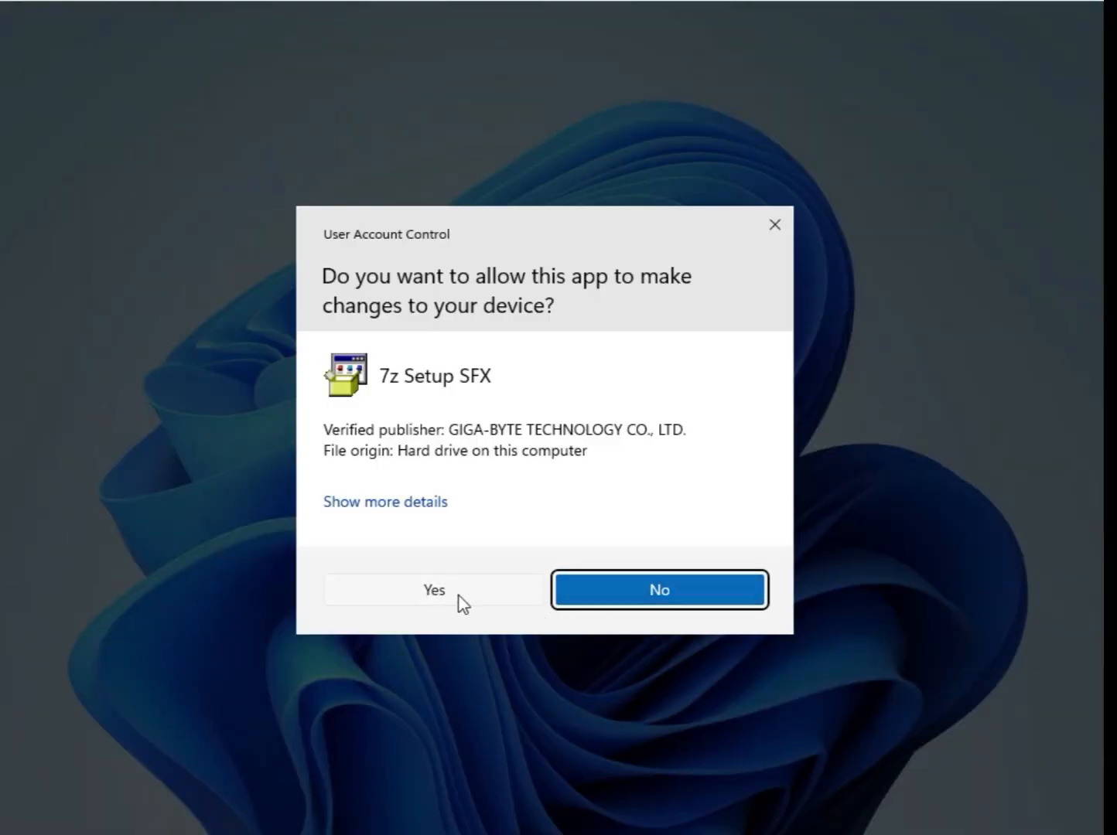
{"action": "left_click", "coordinate": [460, 598]}
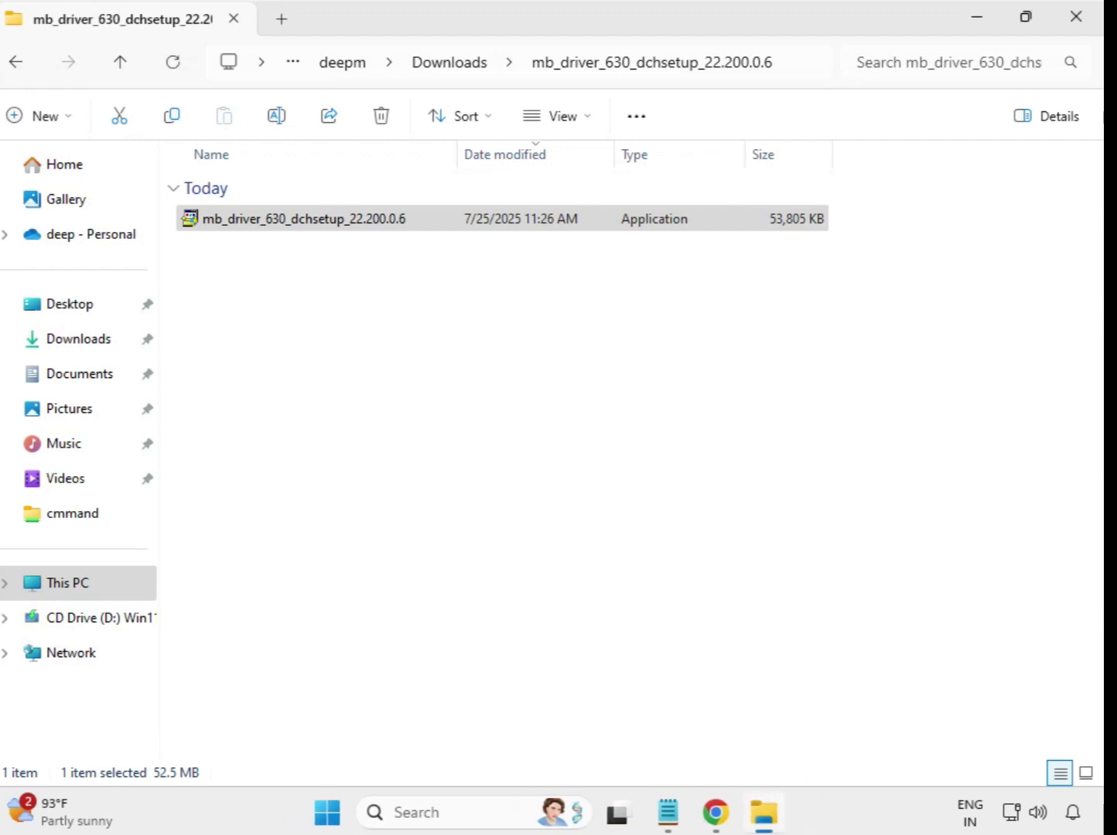
Step: Open the extracted mb_driver_649_graphicdch_32.0.101.5542 folder and run its setup application as administrator, allowing it in User Account Control
{"action": "left_click", "coordinate": [449, 65]}
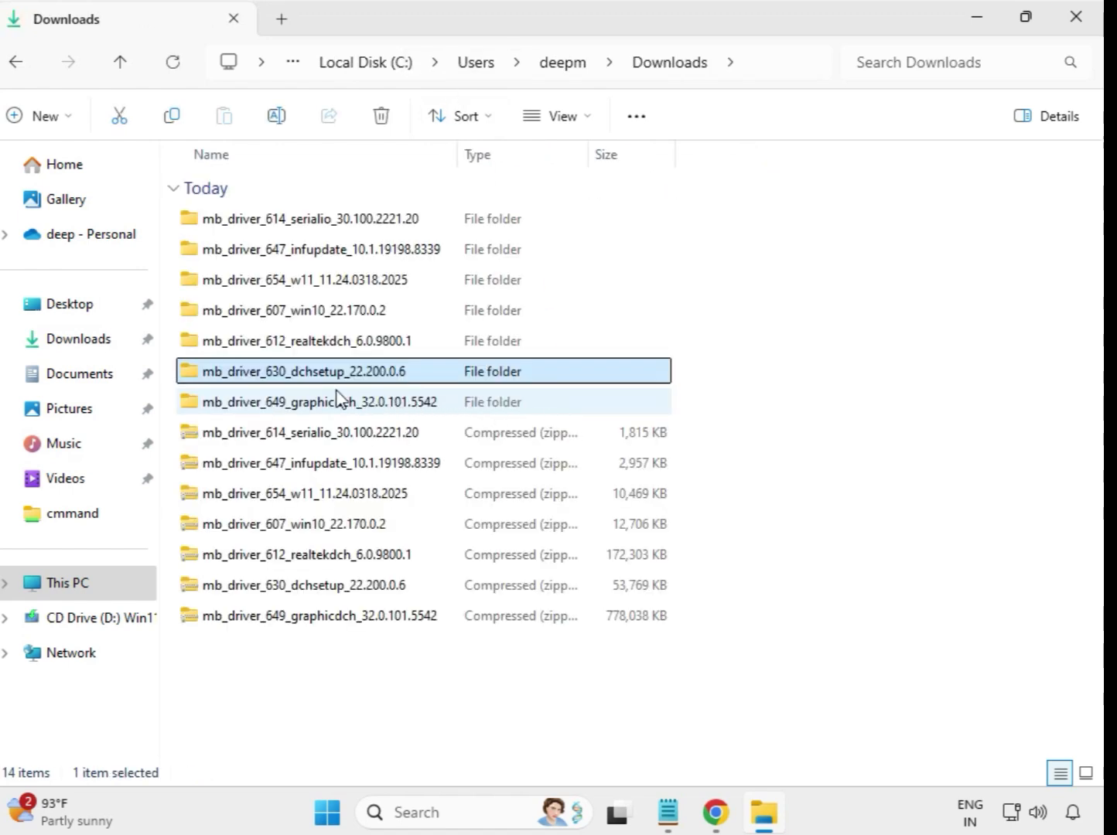
{"action": "left_click", "coordinate": [336, 403]}
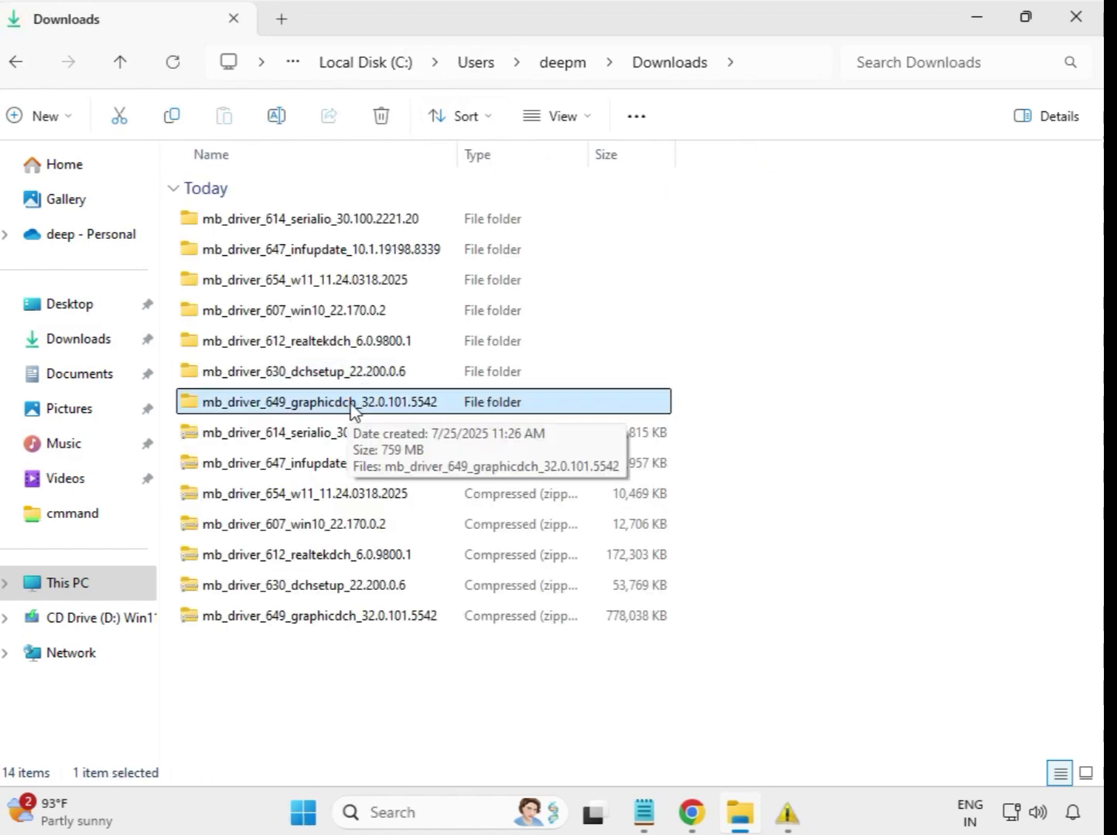
{"action": "double_click", "coordinate": [352, 402]}
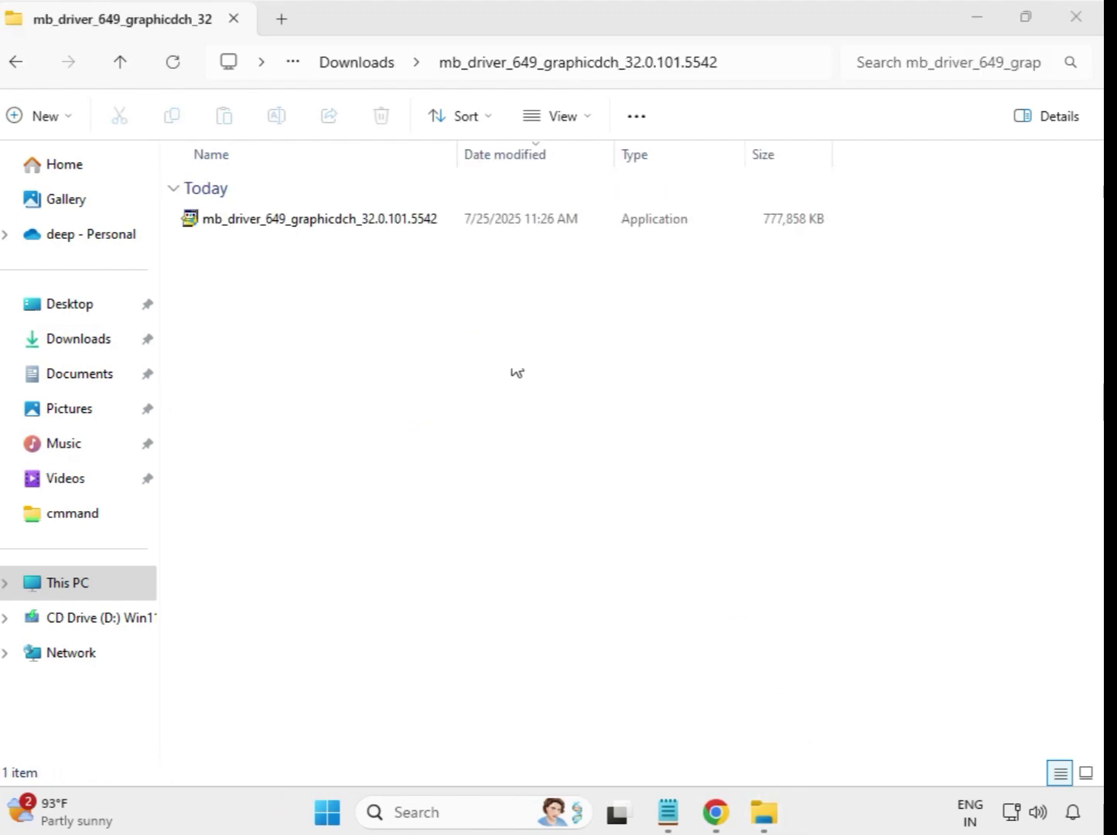
{"action": "left_click", "coordinate": [363, 223]}
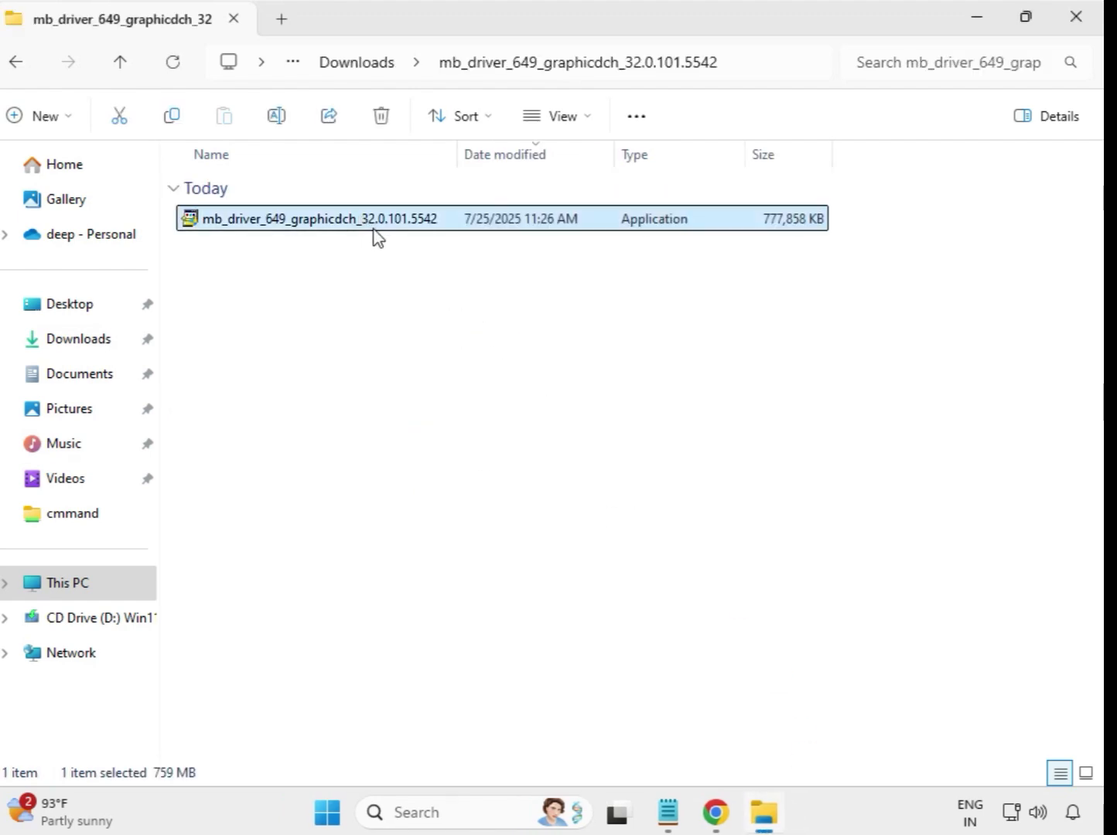
{"action": "right_click", "coordinate": [377, 233]}
{"action": "left_click", "coordinate": [470, 396]}
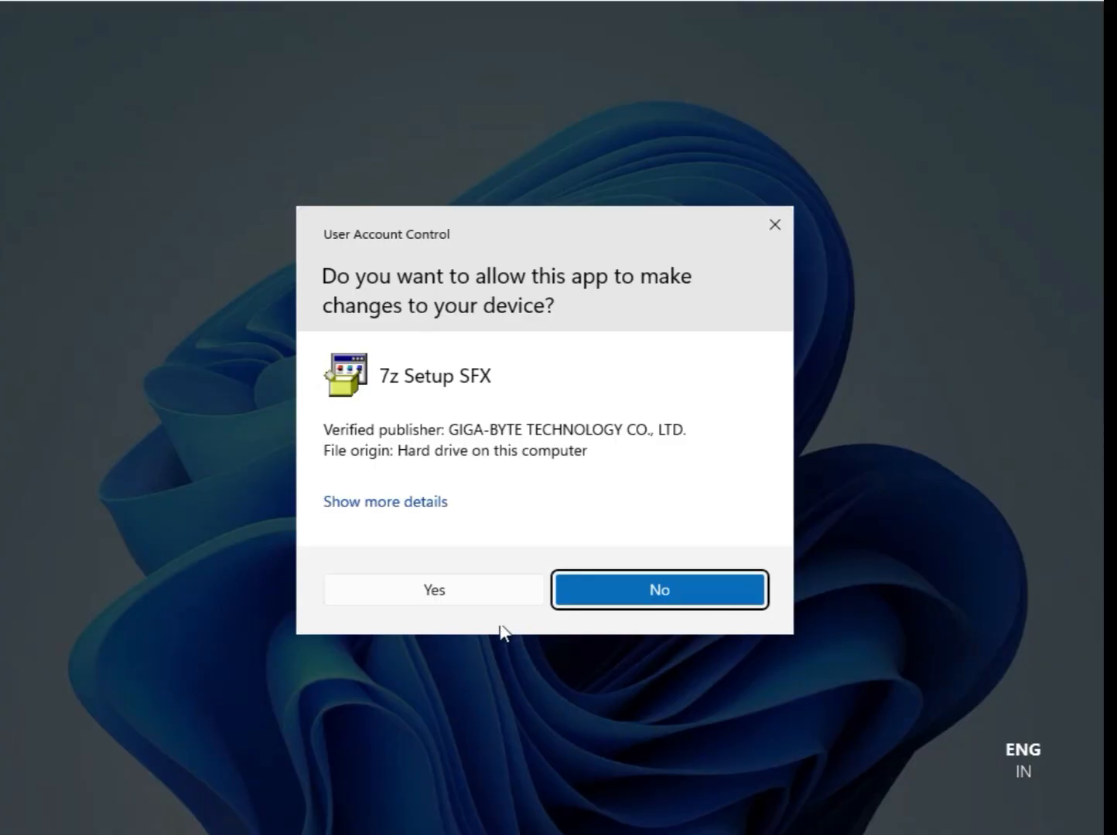
{"action": "left_click", "coordinate": [443, 591]}
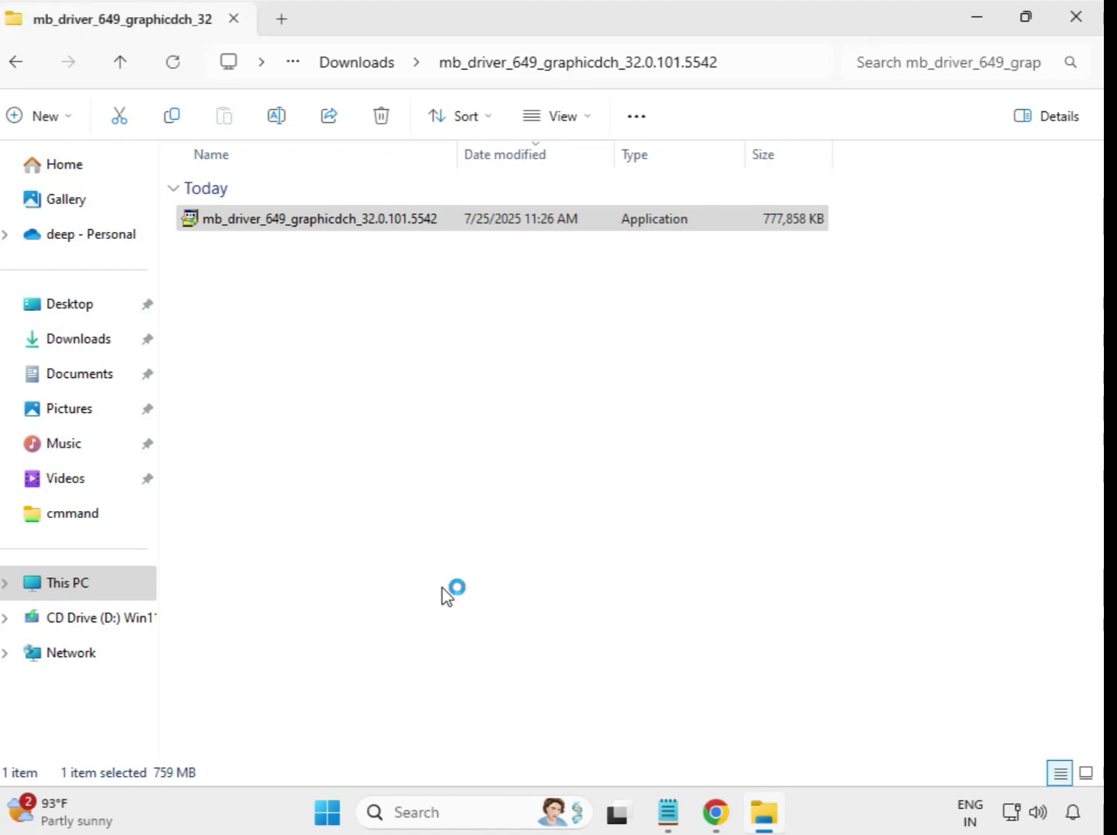